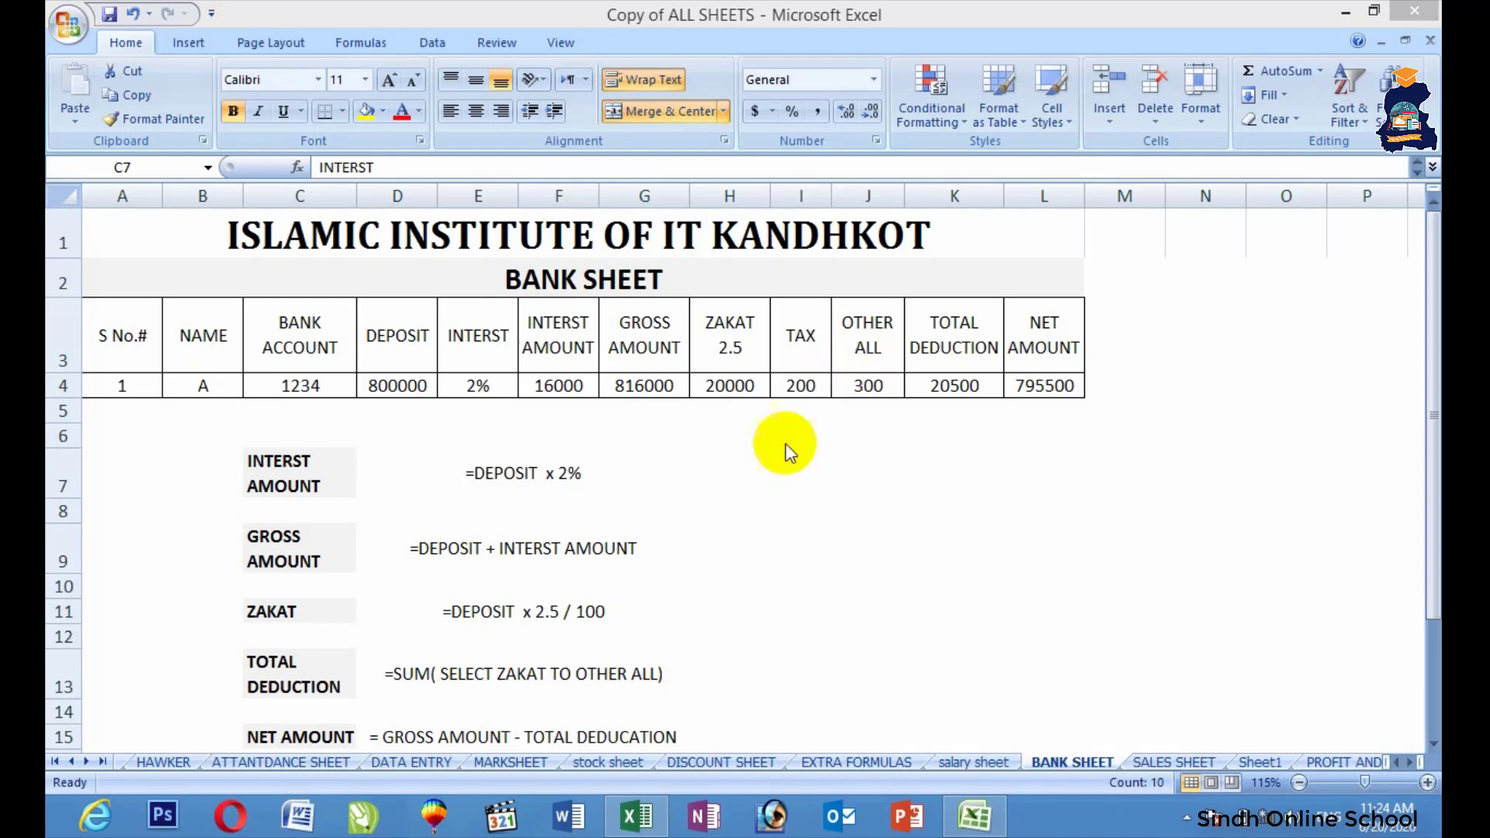
- Switch to the Book1 workbook and enter the title BANK SHEET in cell A1 of Sheet4
left_click(629, 818)
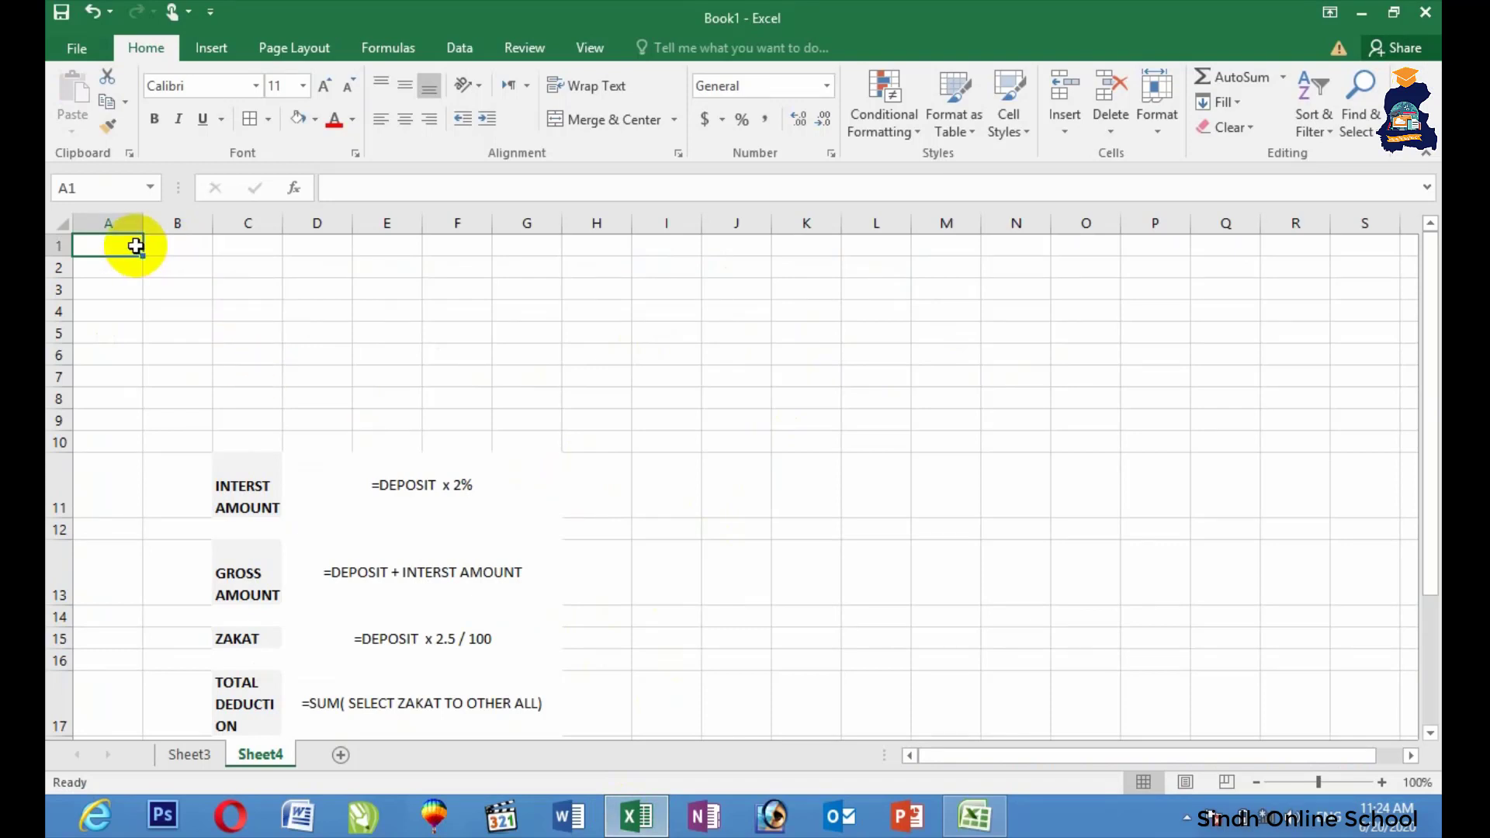
type("B")
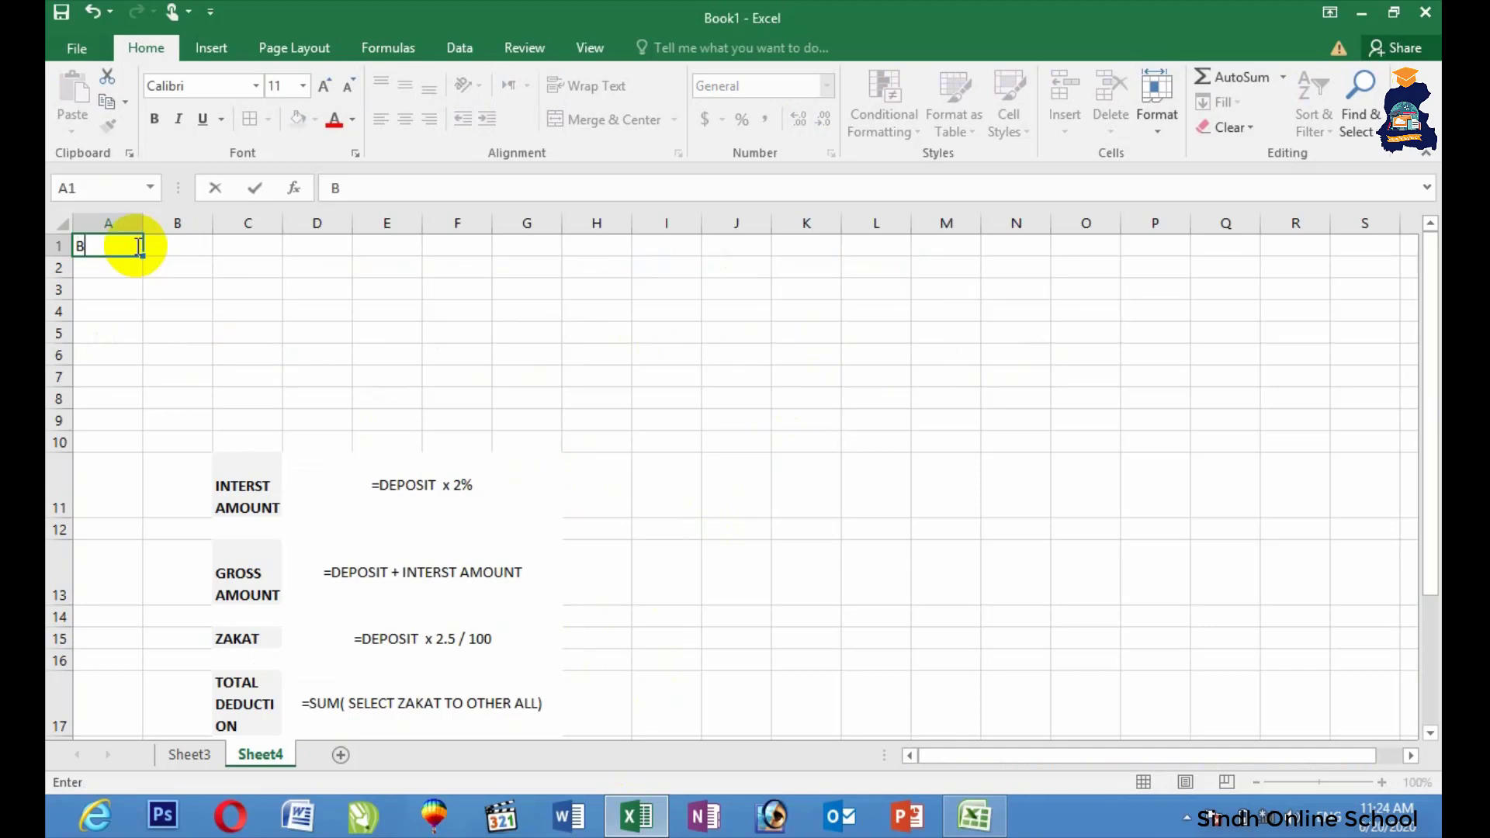
type("ANK SHEET")
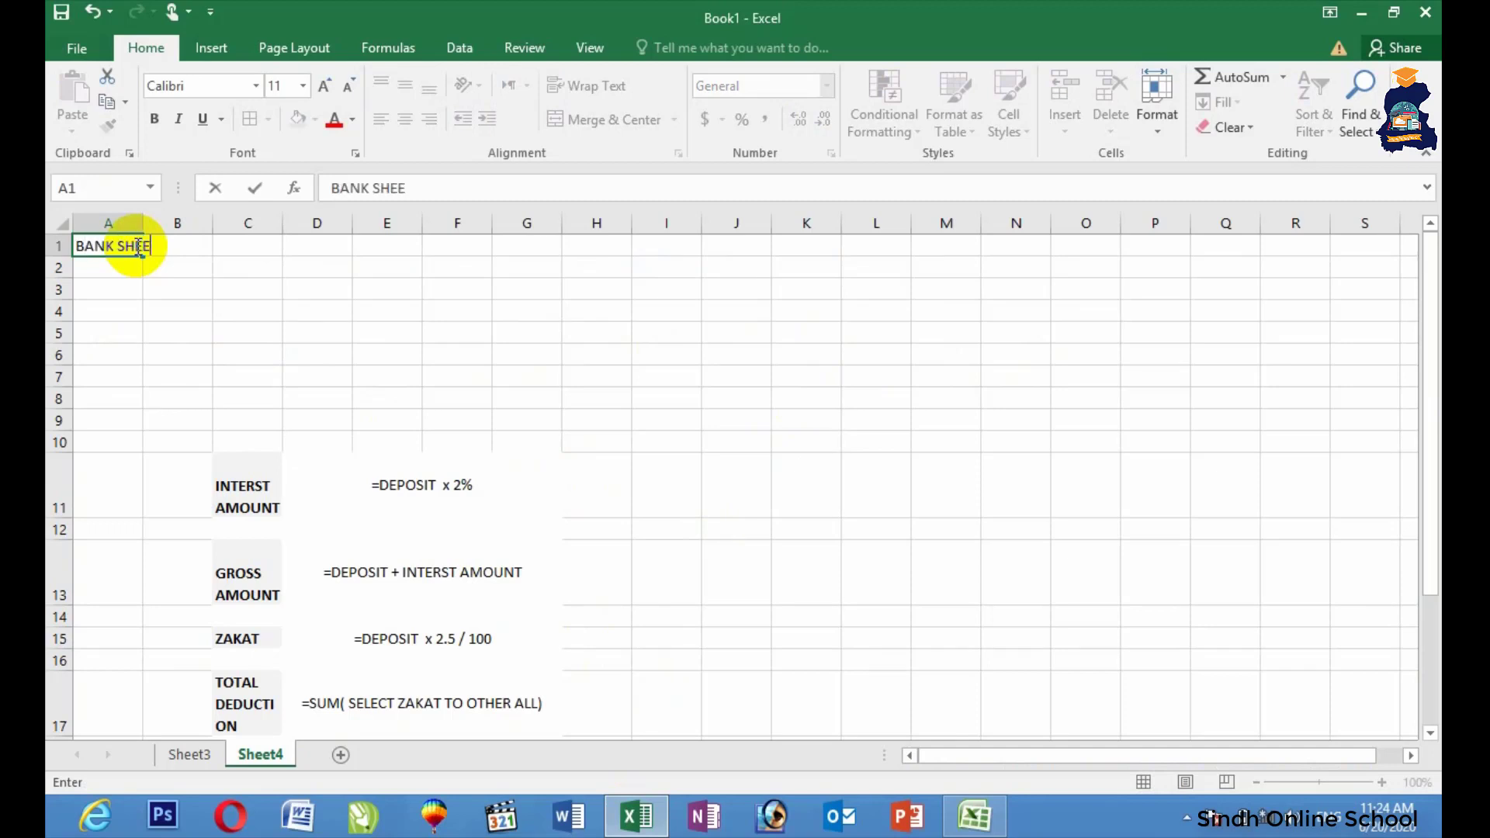
key("Return")
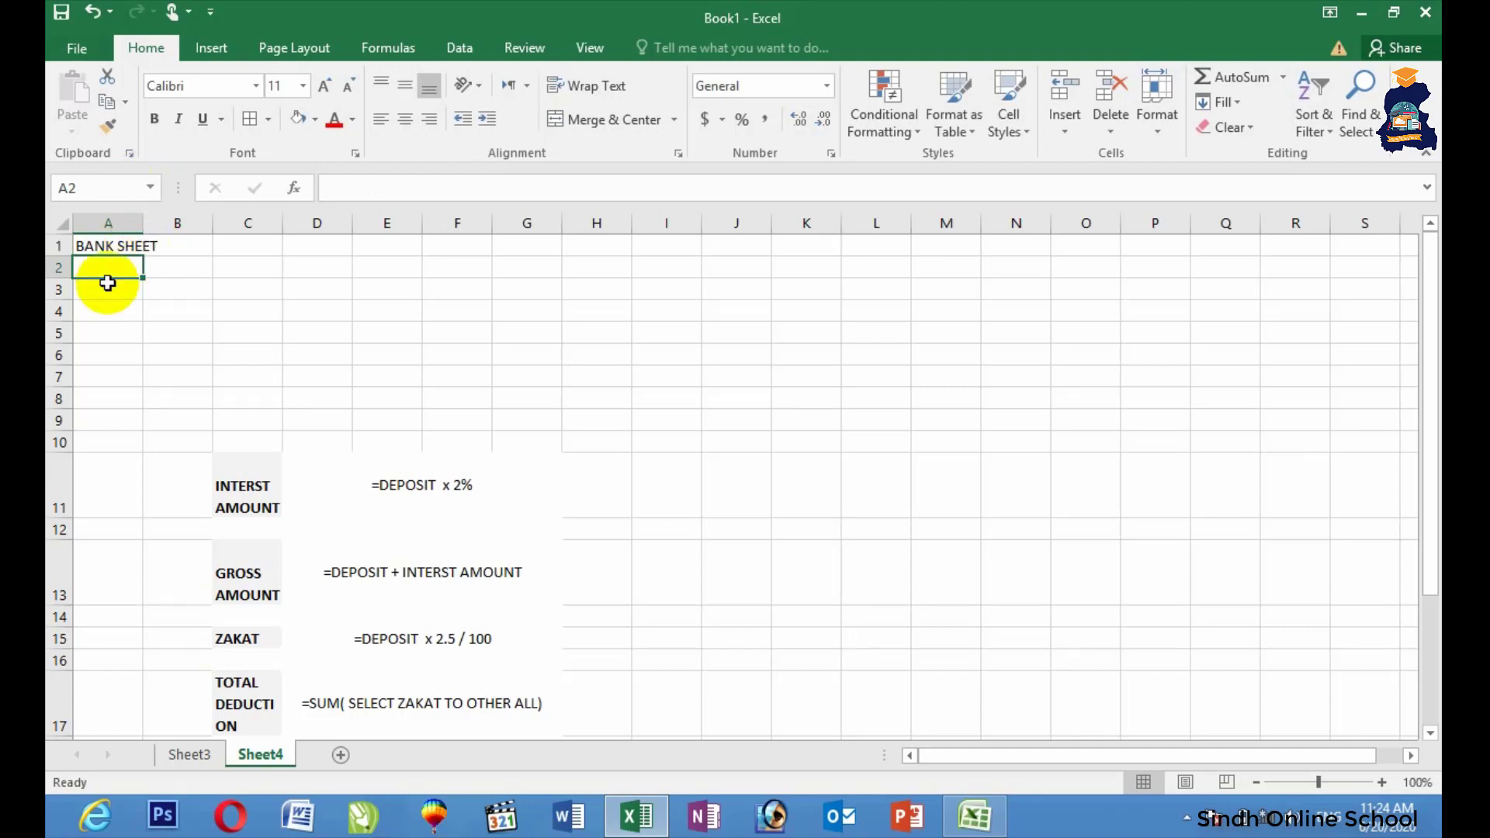
- Turn on text wrapping for cells A2:K2 and enter the header NAME in A2
left_click_drag(109, 267, 790, 264)
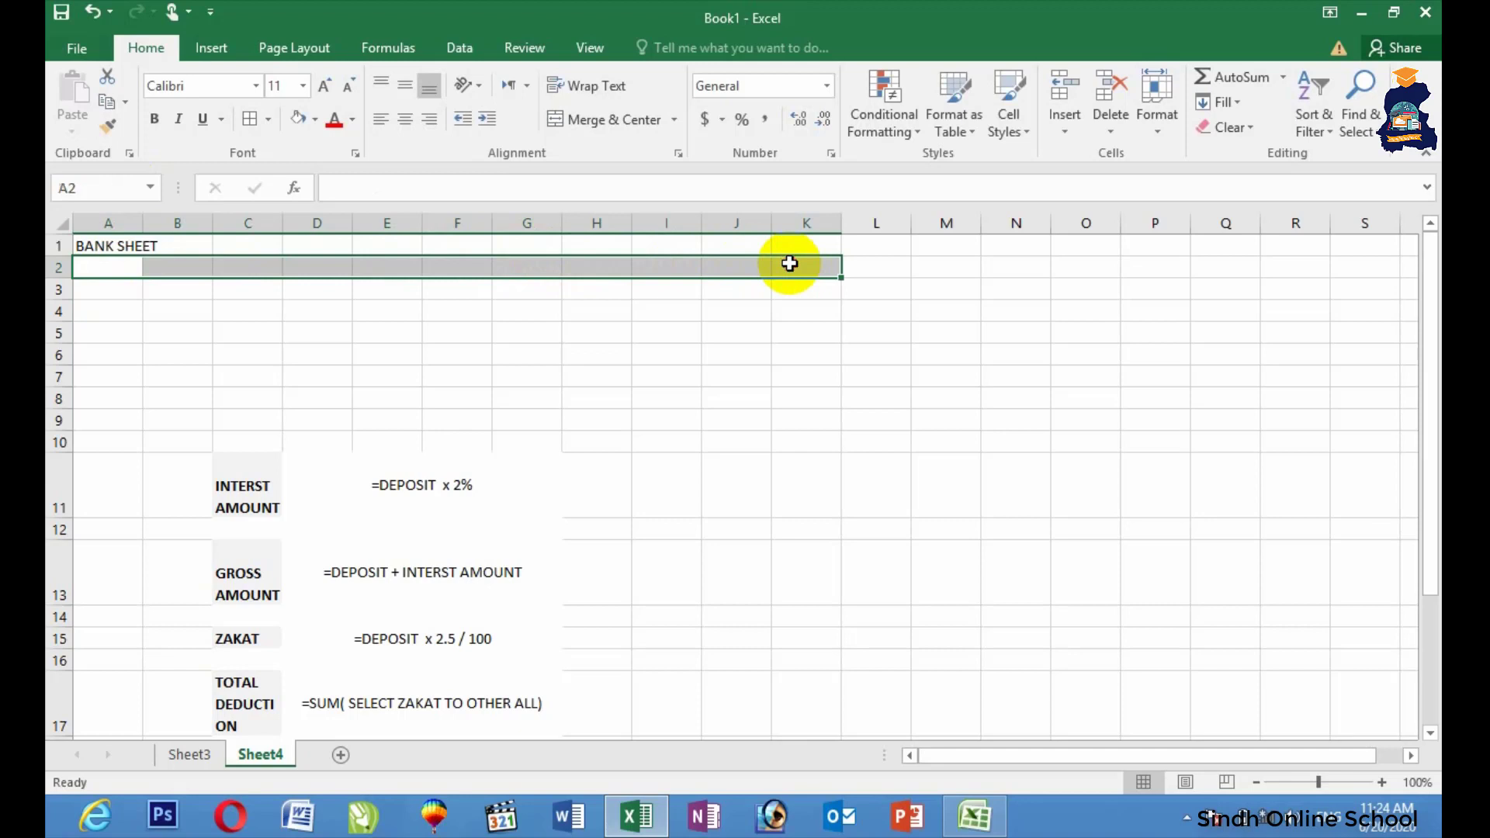
left_click(590, 86)
left_click(103, 264)
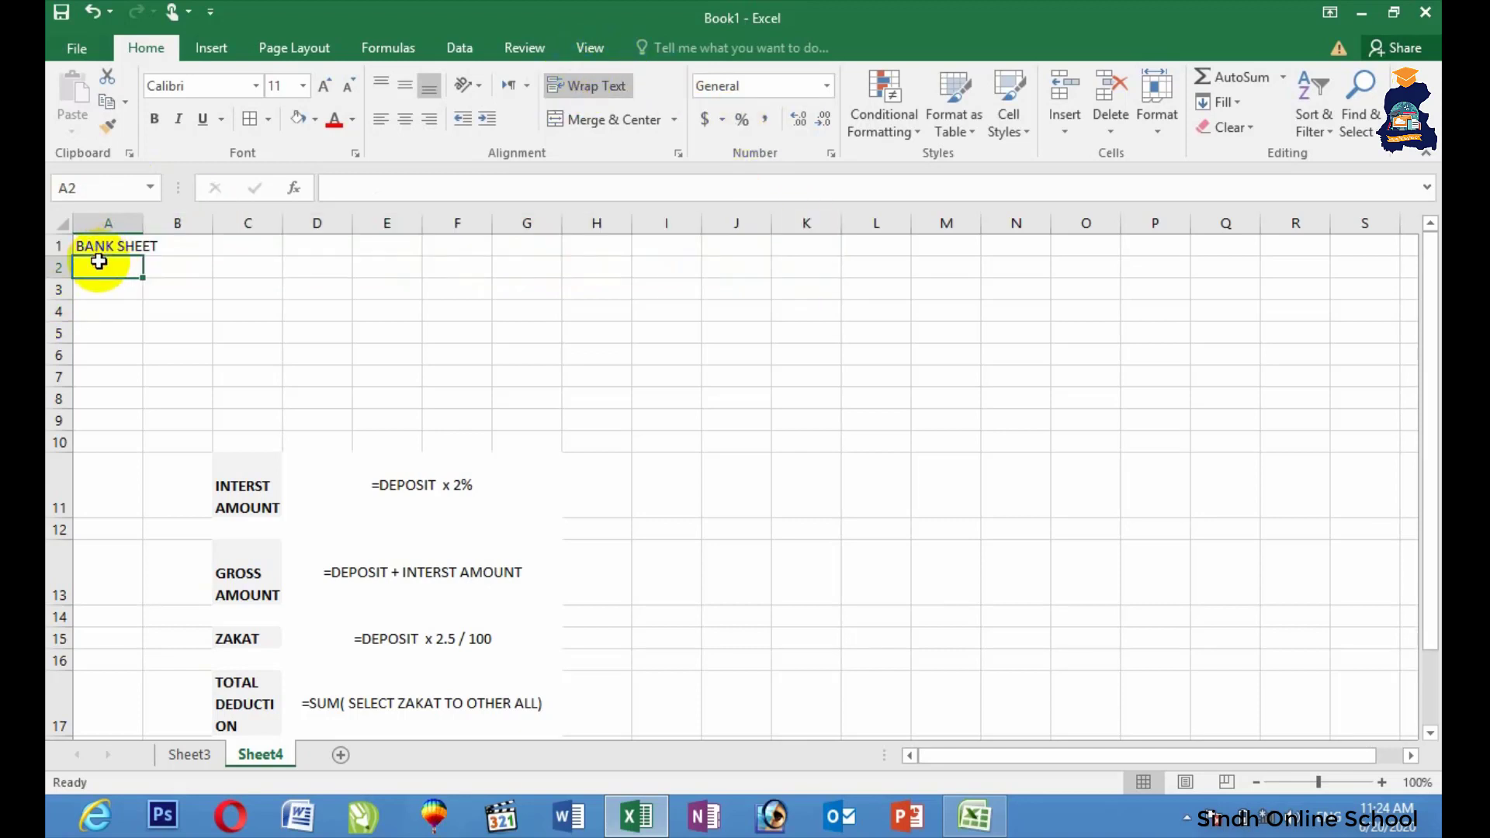
type("NAM")
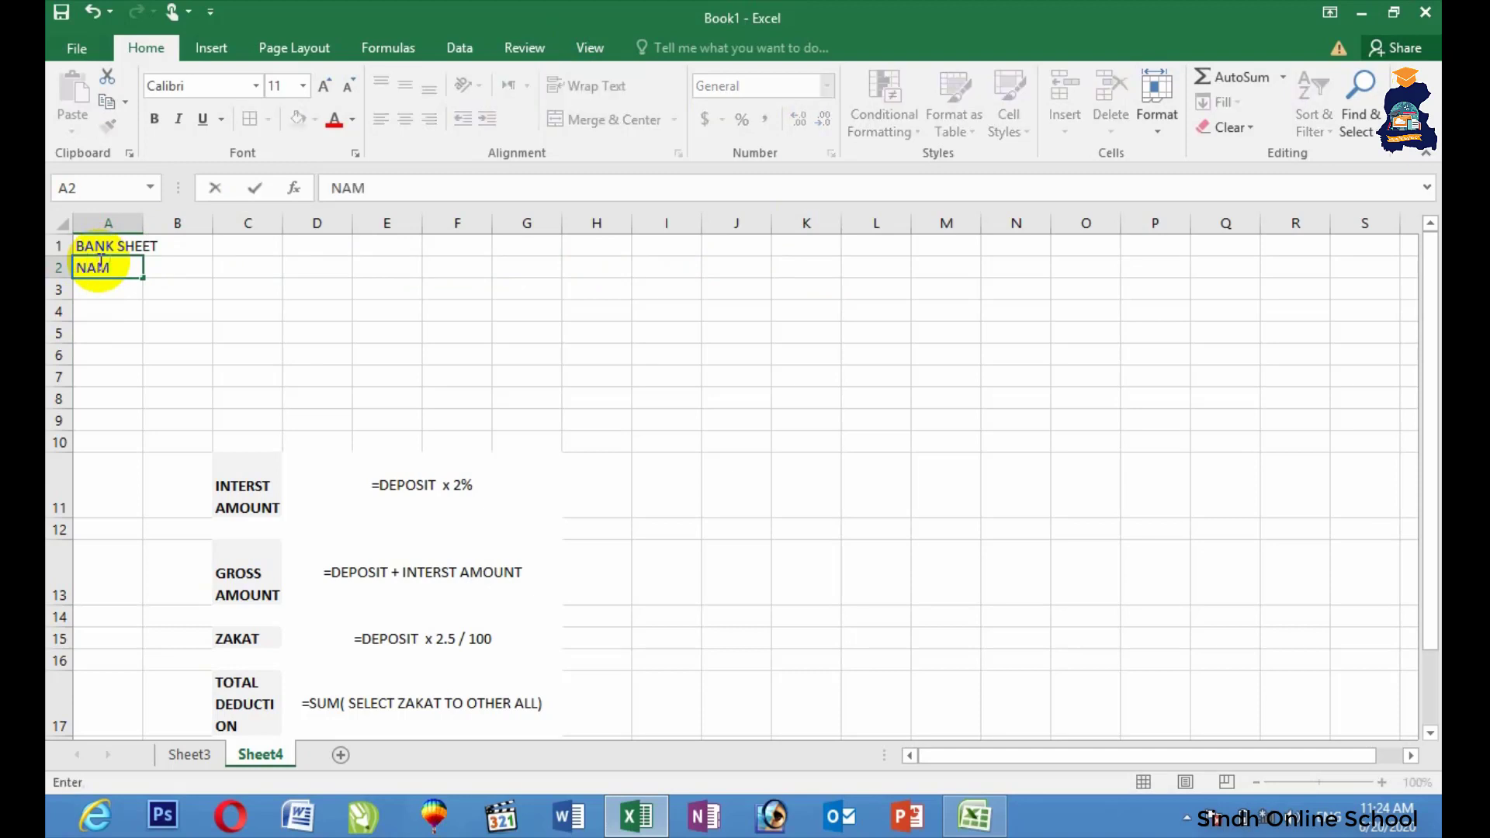
type("E")
key("Tab")
- Enter the headers BANK ACCOUNT in B2 and DEPOSIT in C2
type("BANCT")
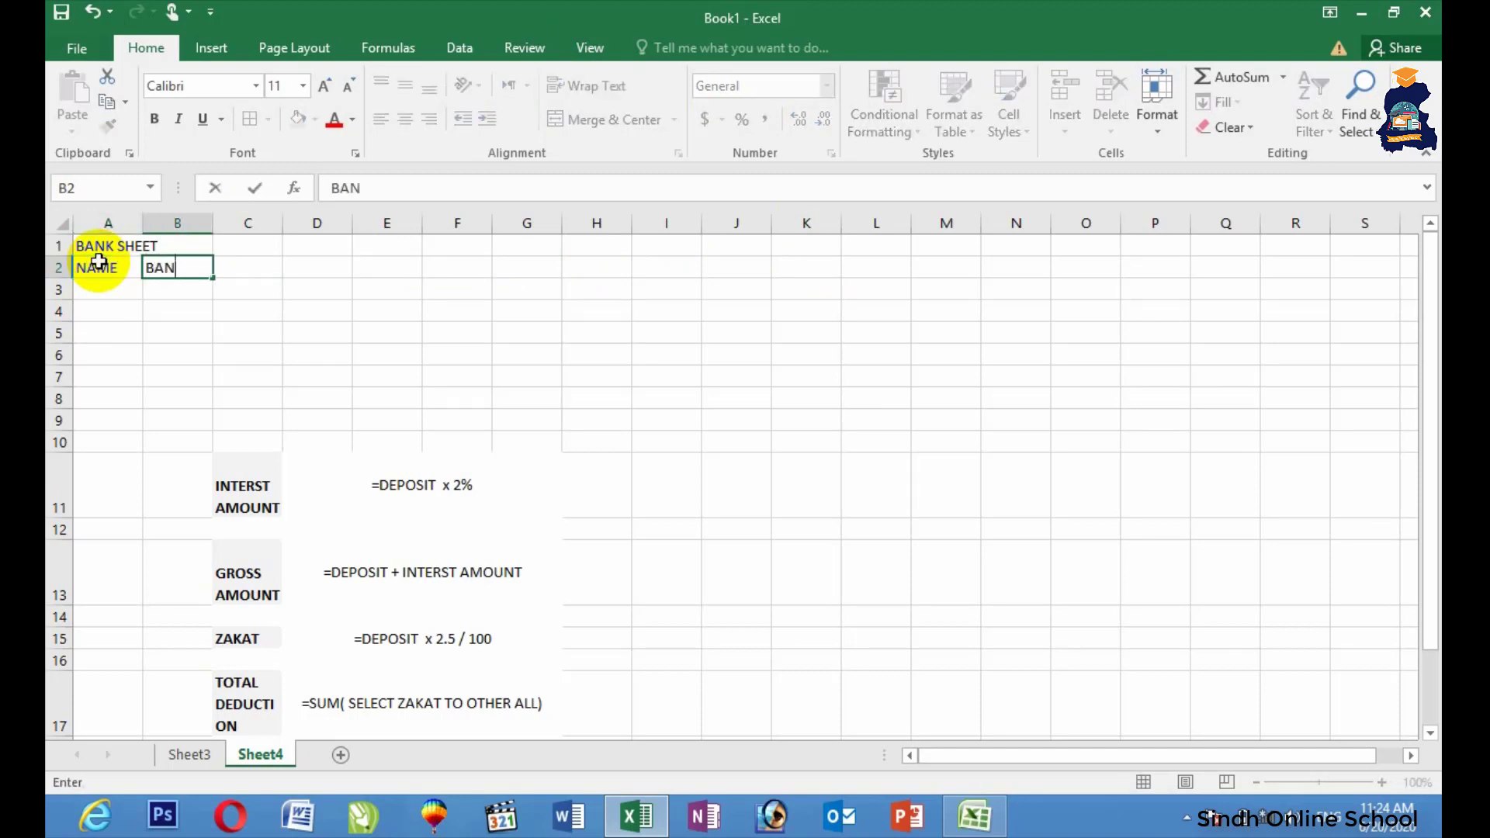
key("BackSpace")
key("BackSpace")
type("K ACCOUNT")
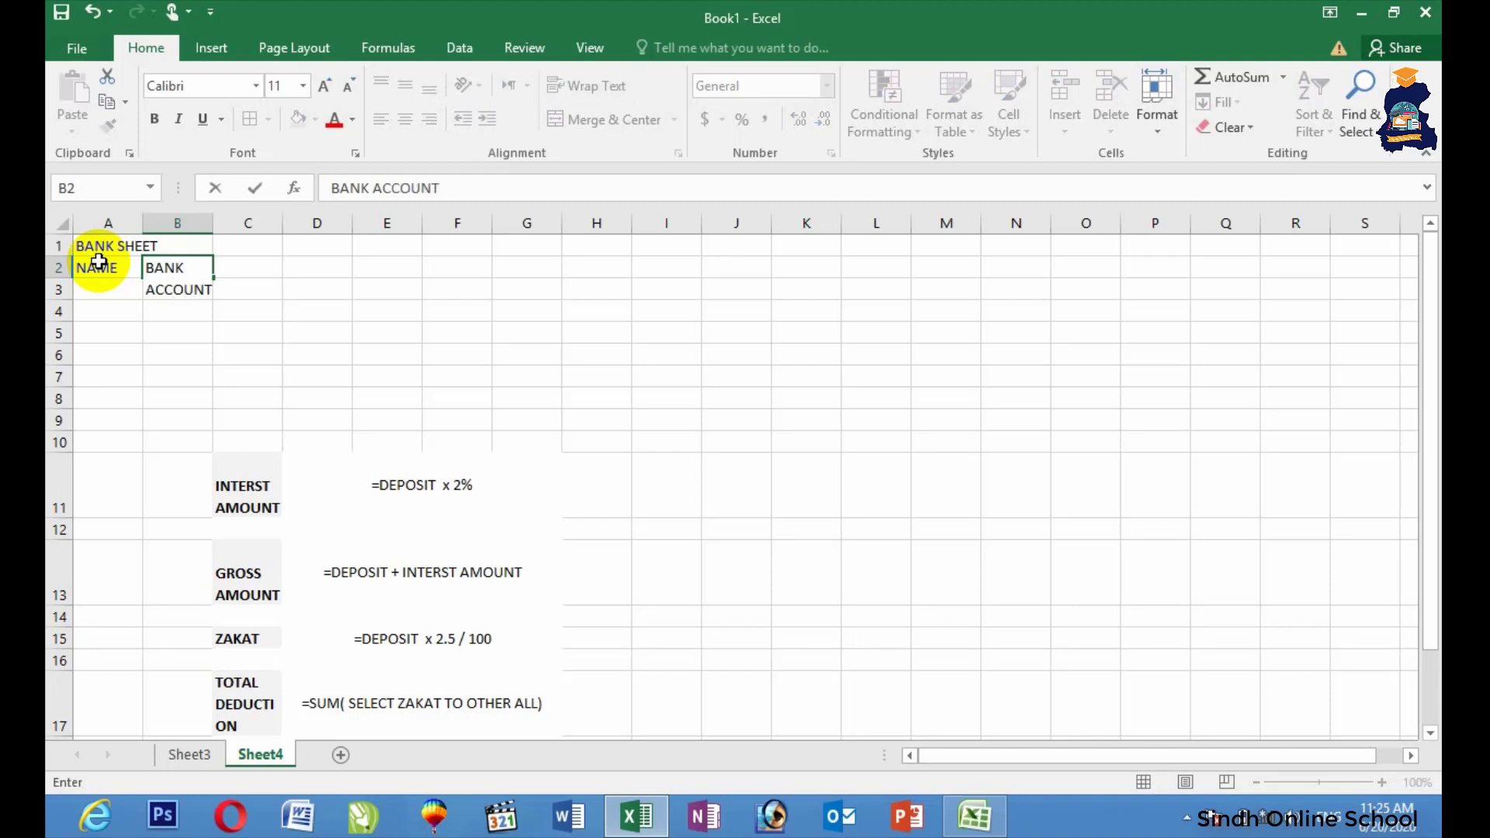
key("Tab")
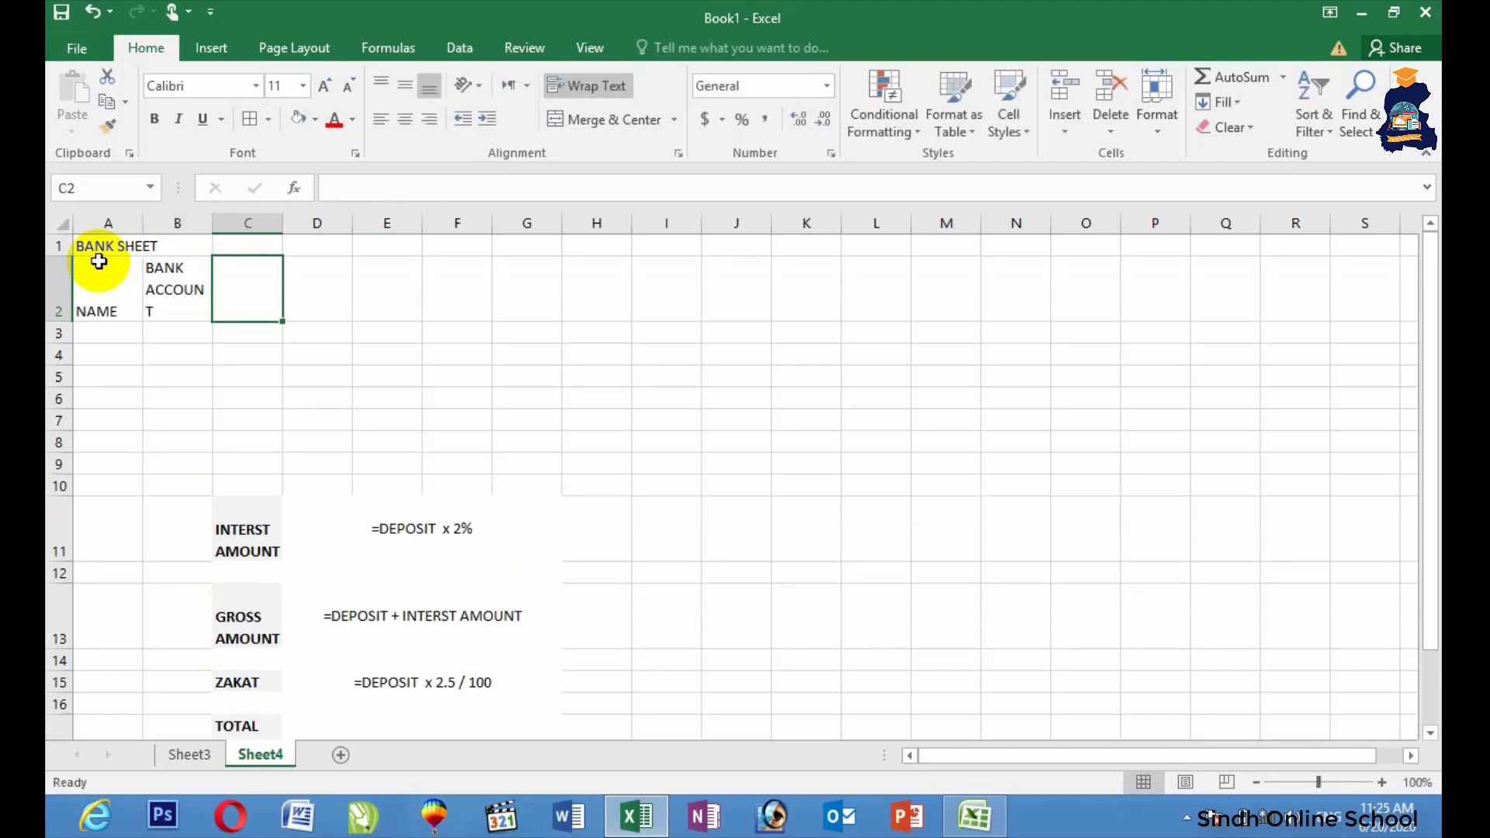
type("DEPOST")
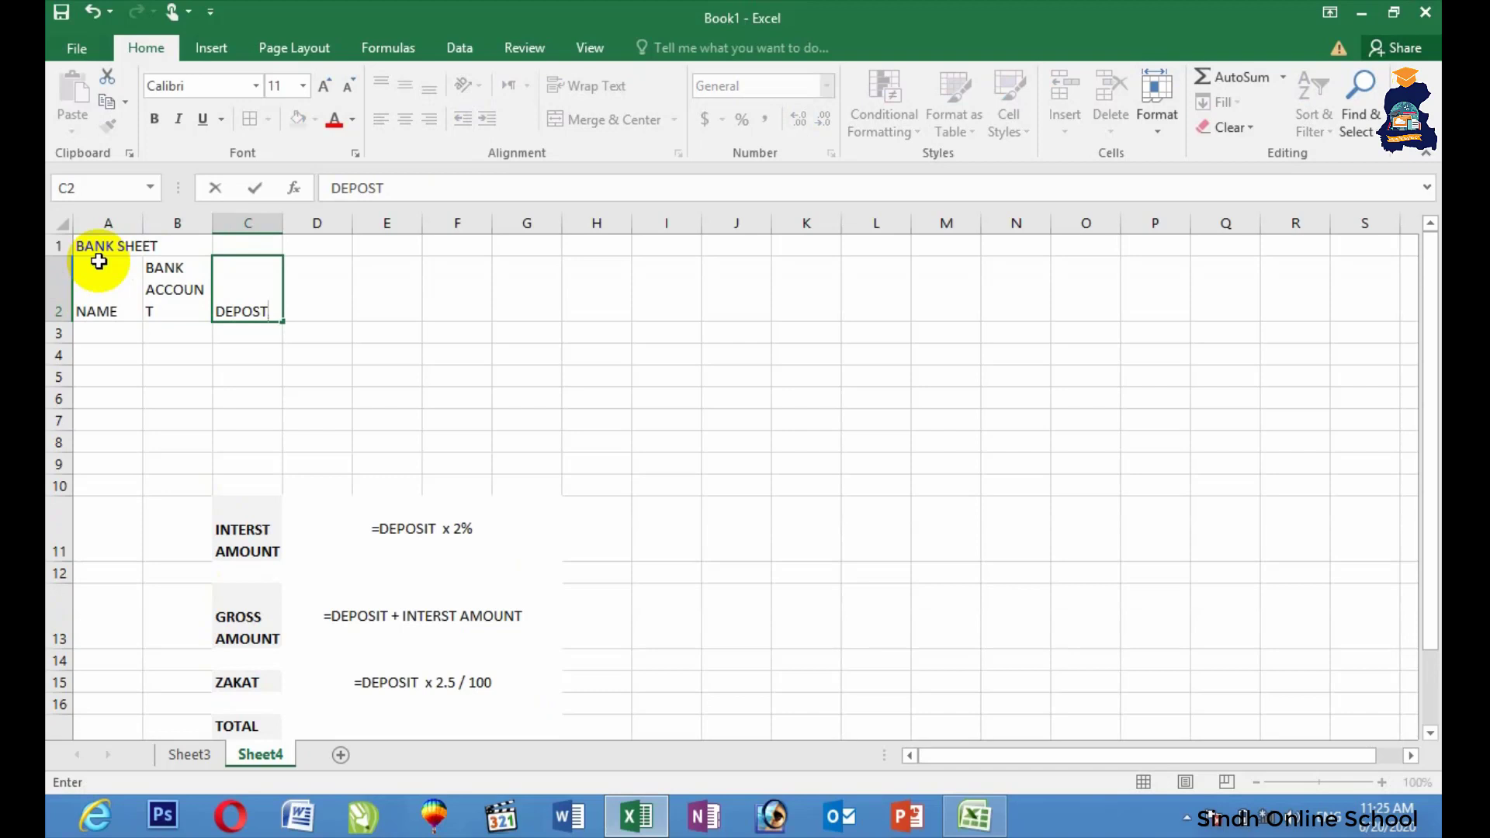
key("BackSpace")
type("IT")
key("Tab")
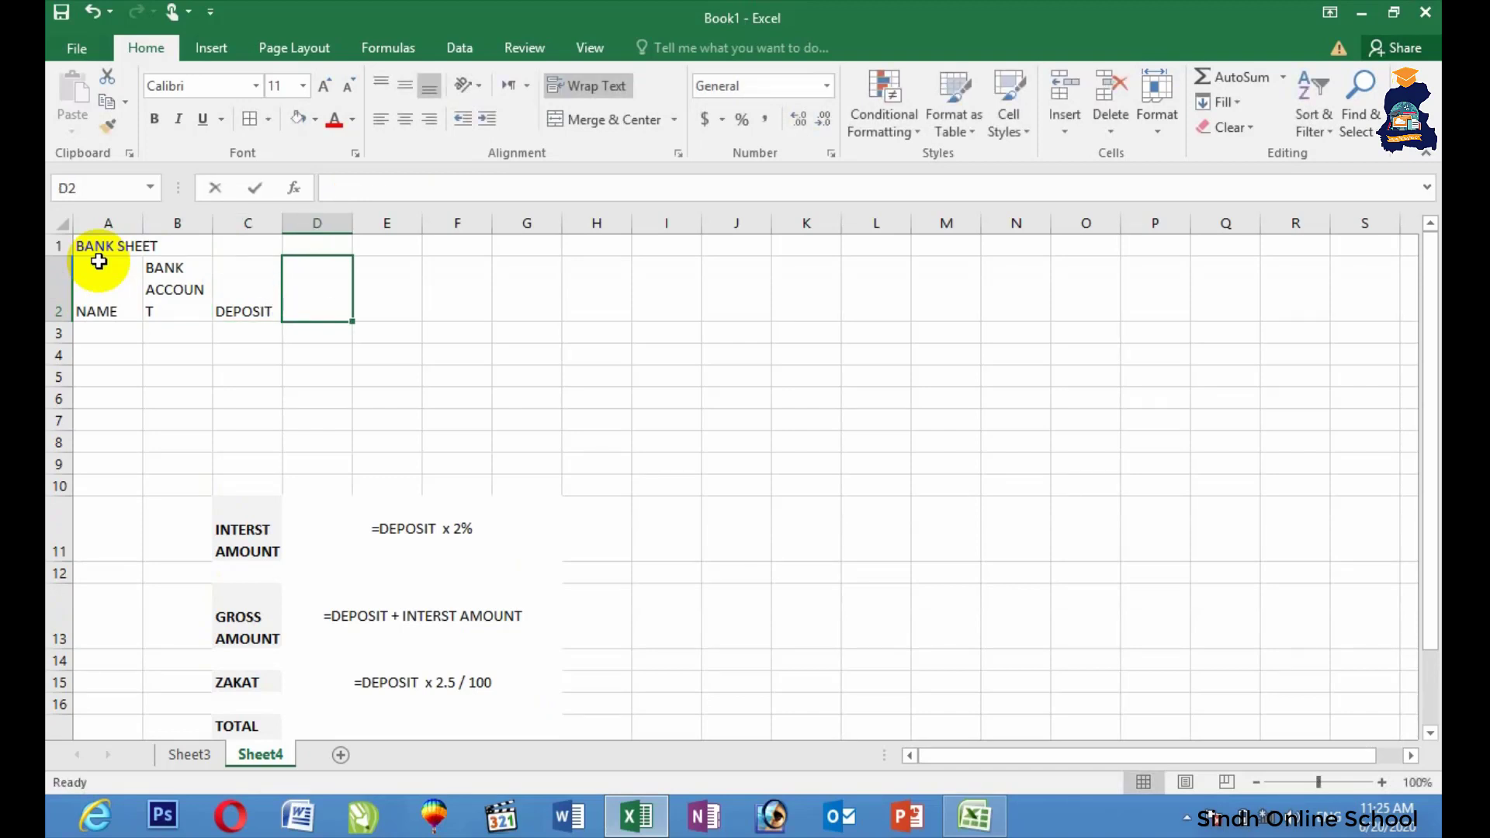
- Enter the header INTREST in both D2 and E2
type("INT")
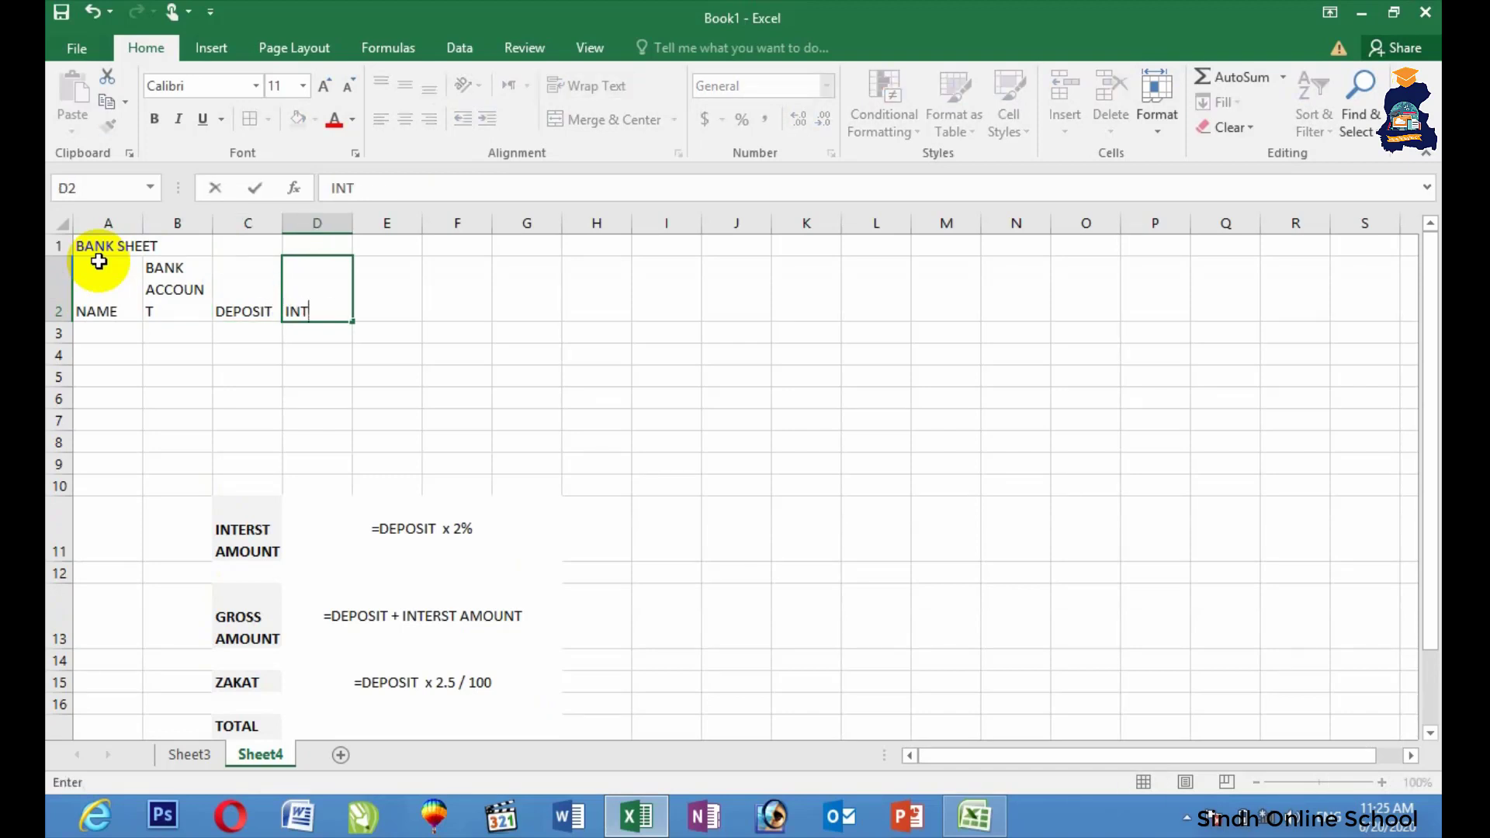
type("REST")
key("Tab")
type("IN")
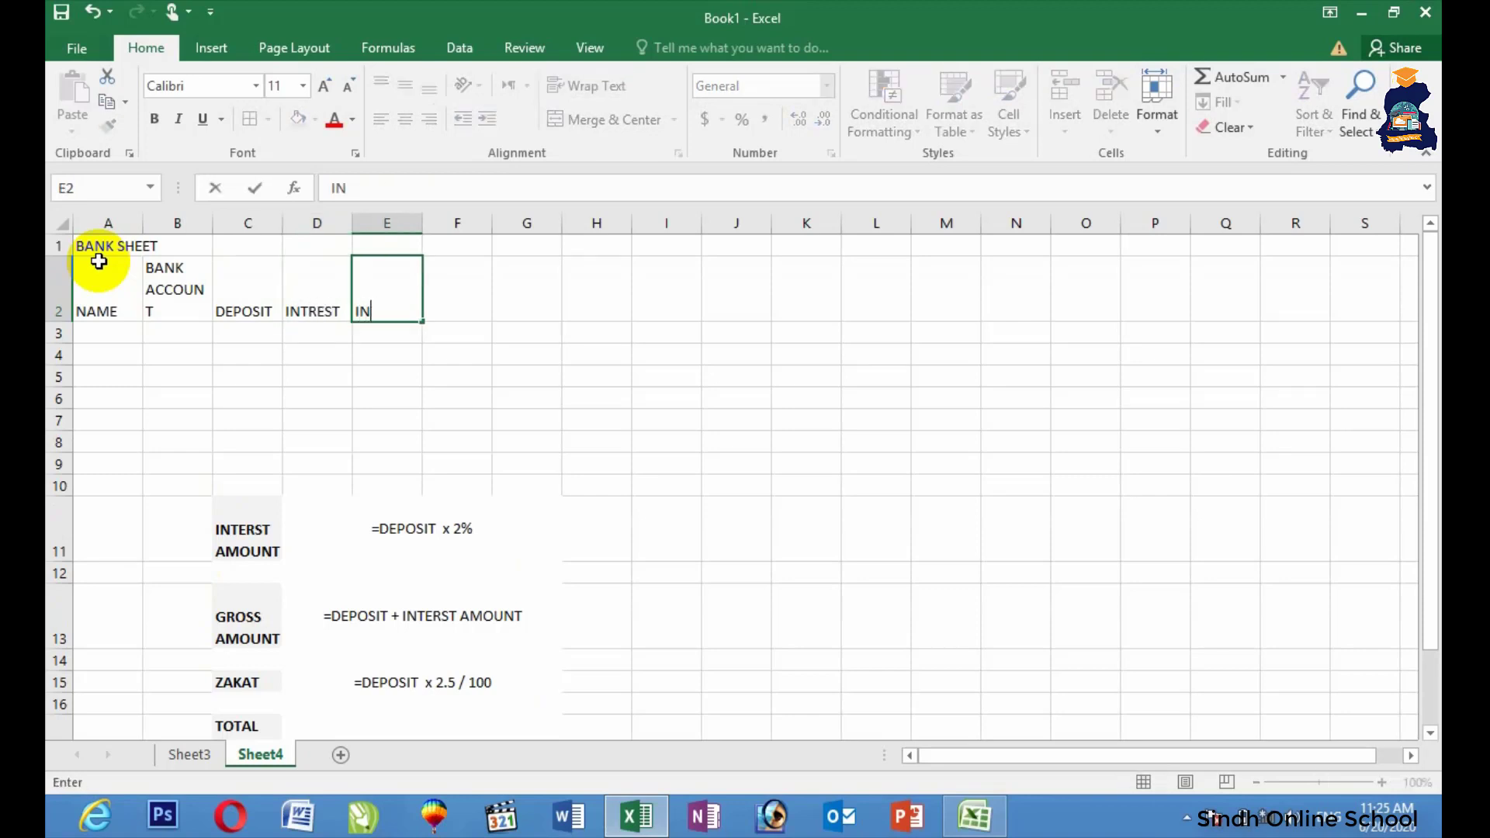
type("TREST")
key("Tab")
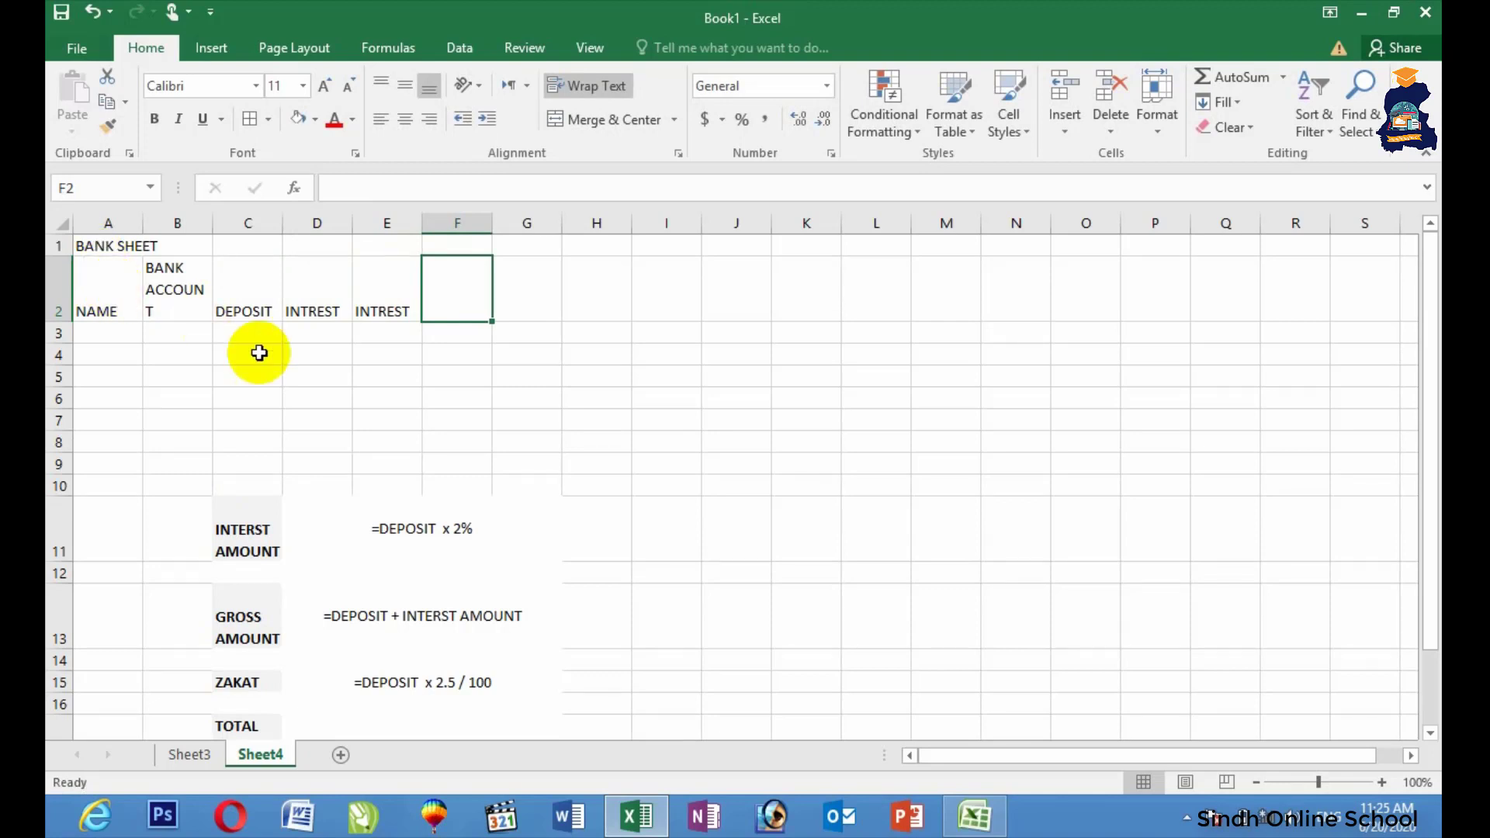
- Replace the headers in D2 and E2 with INTERST and INTERS AMOUNT
left_click(298, 309)
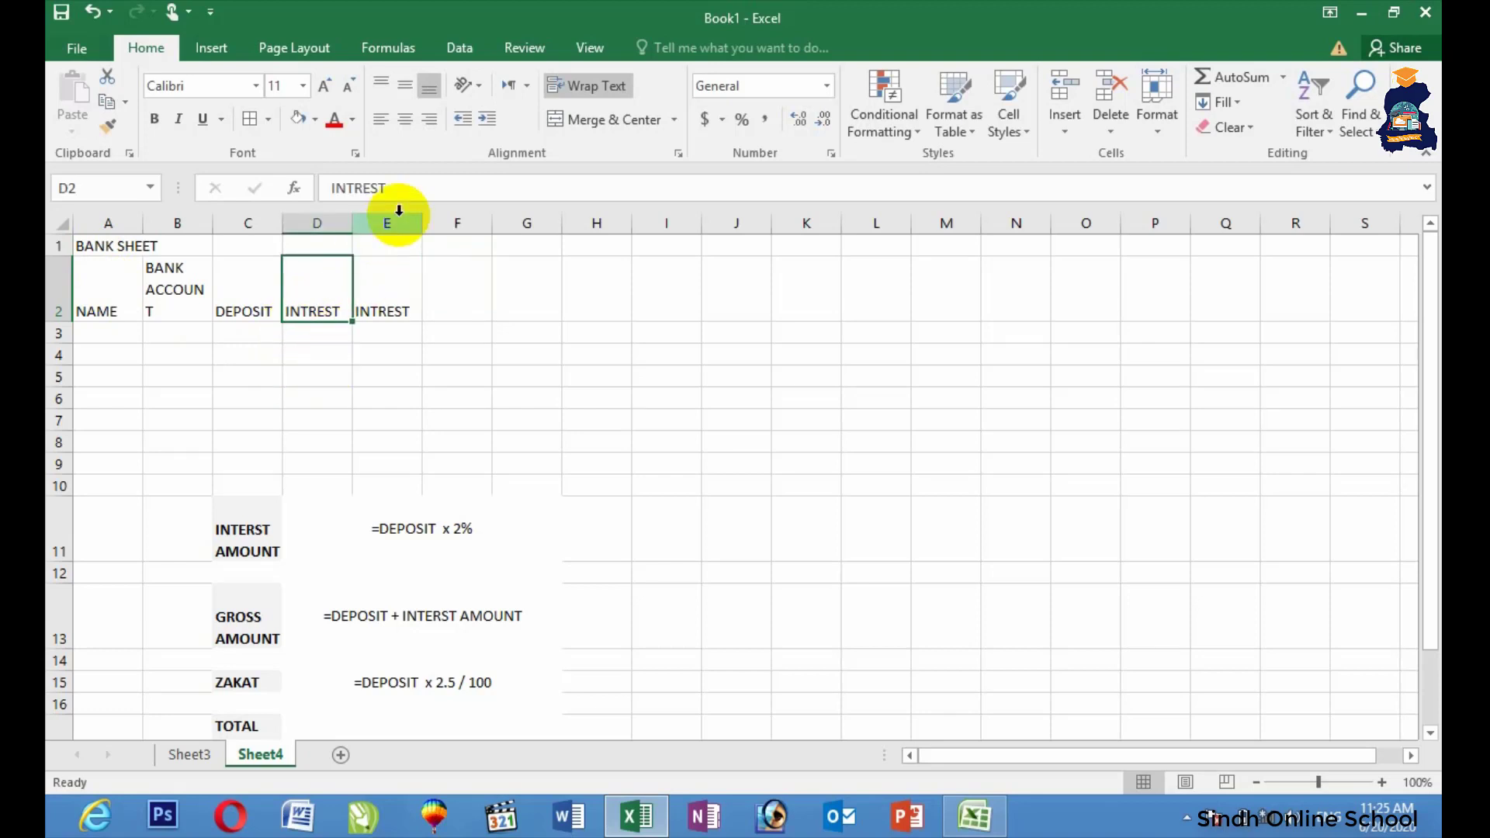
type("INTERST")
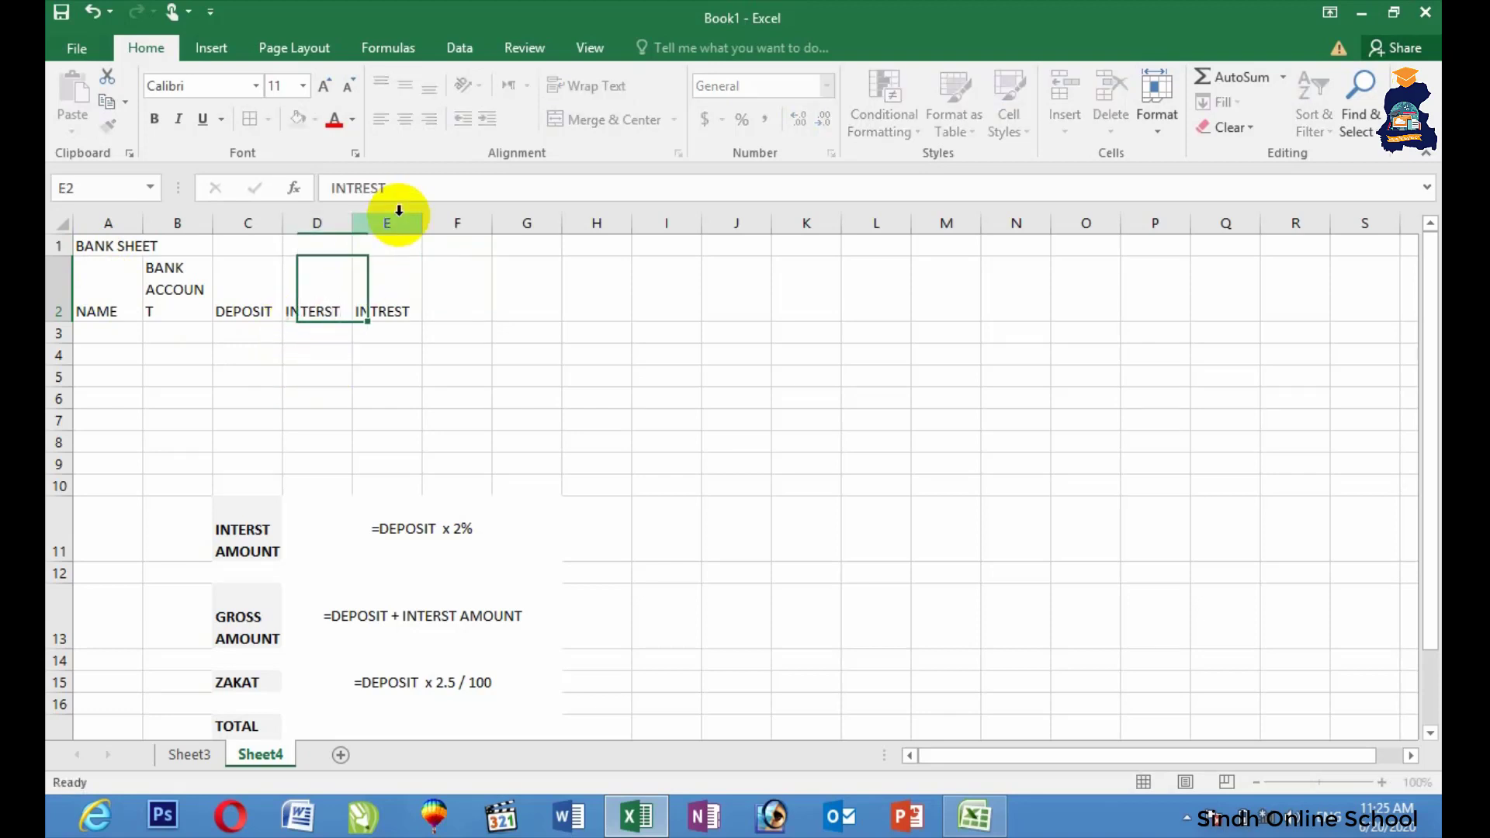
key("Tab")
type("INTE")
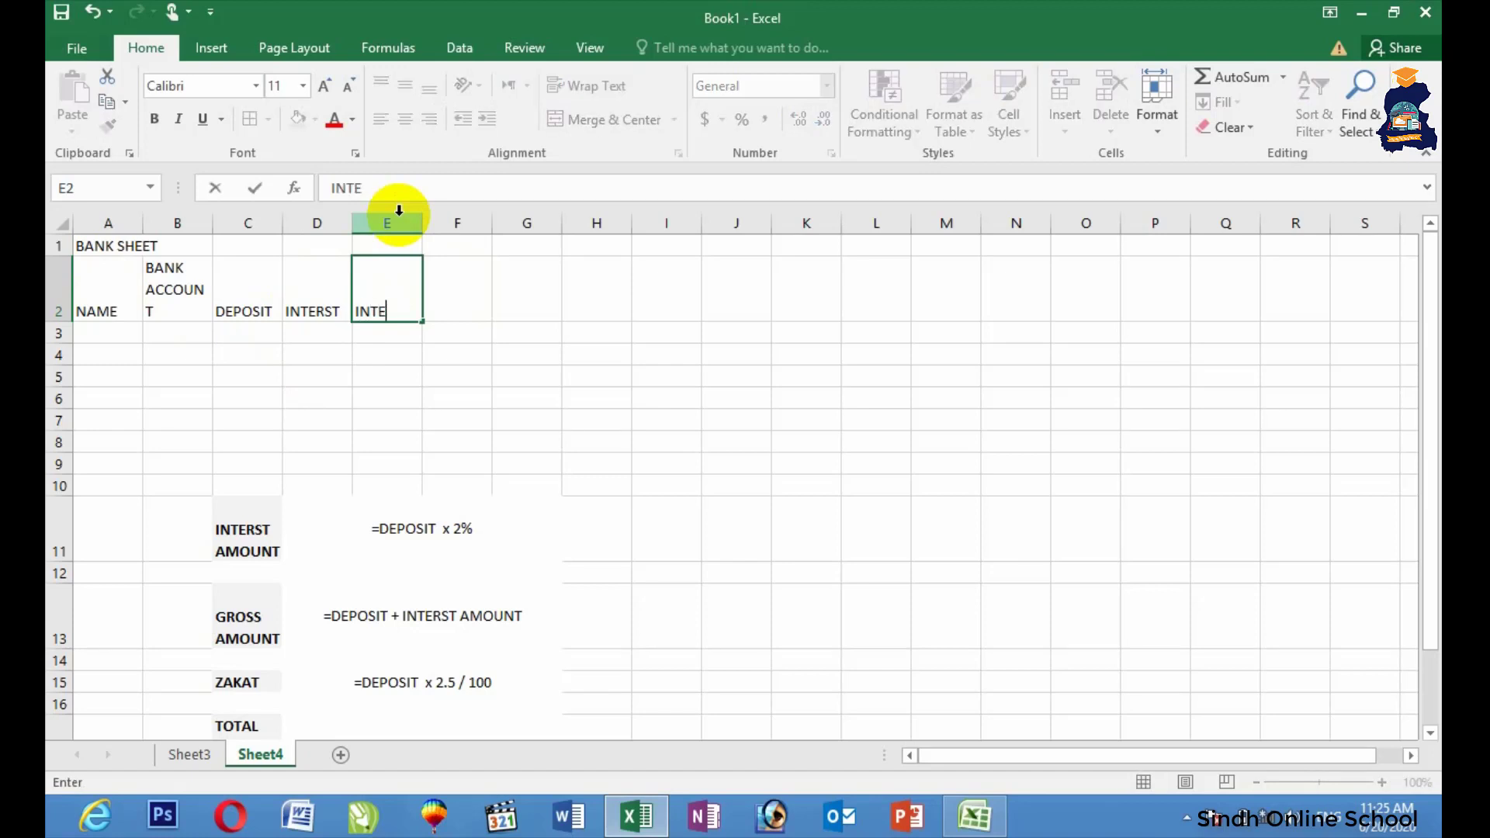
type("RS AMOUNT")
key("Tab")
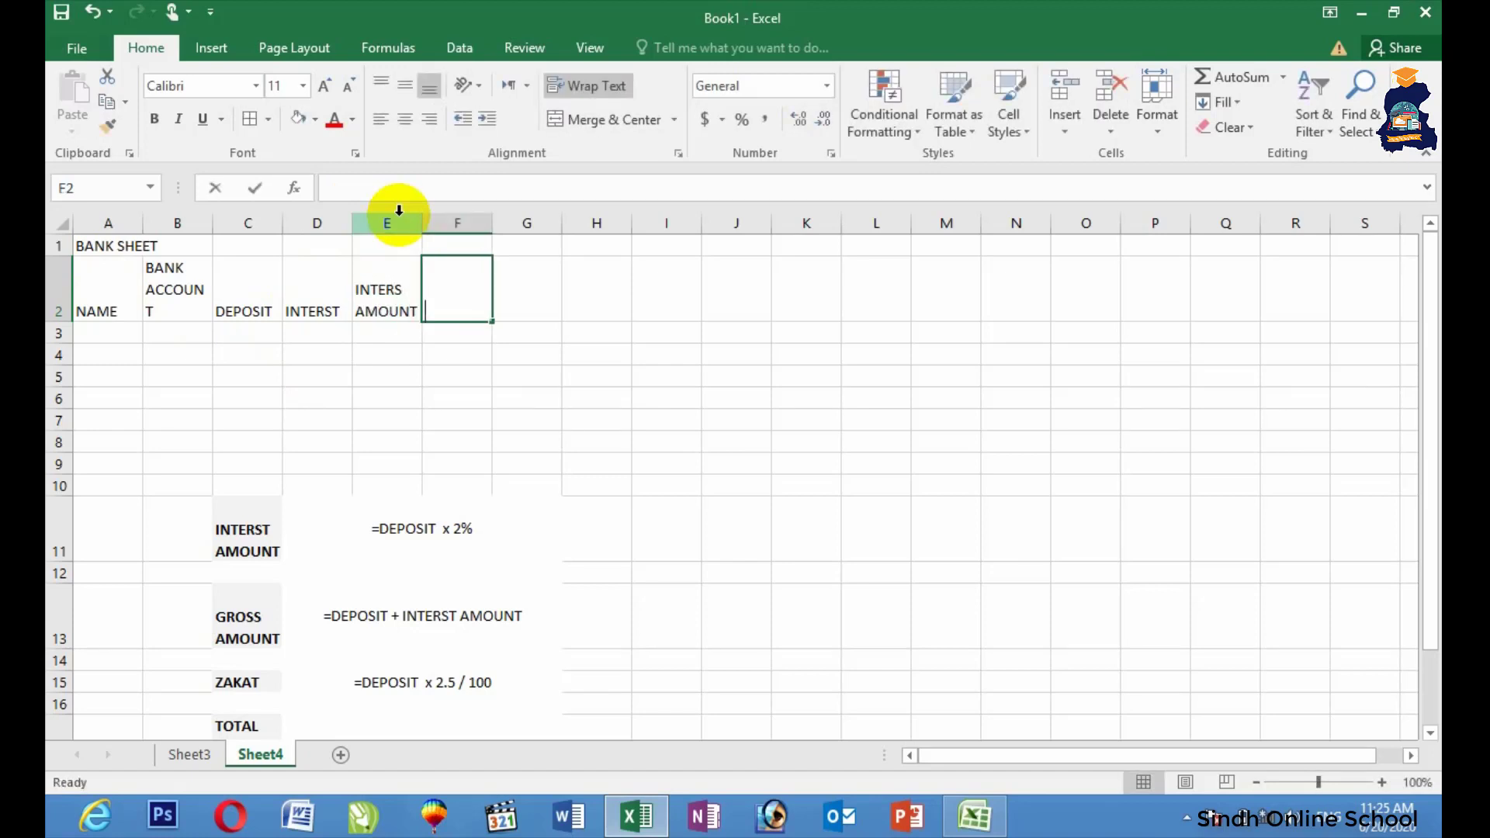
- Enter the headers GROSS AMOUNT in F2 and ZAKAT 2.5 in G2
type("GROSS AMOUNT")
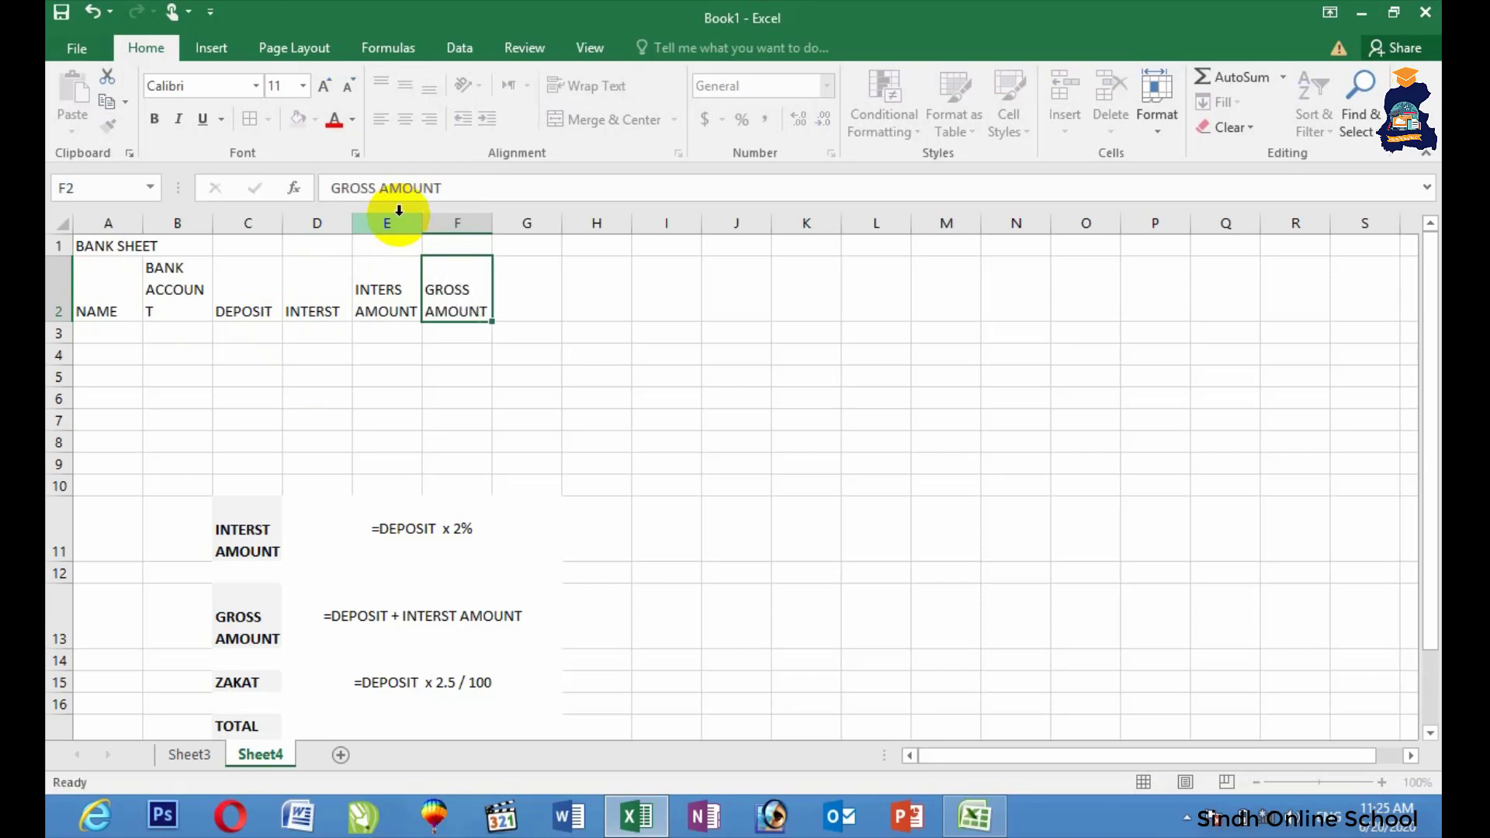
key("Tab")
type("ZAKAT")
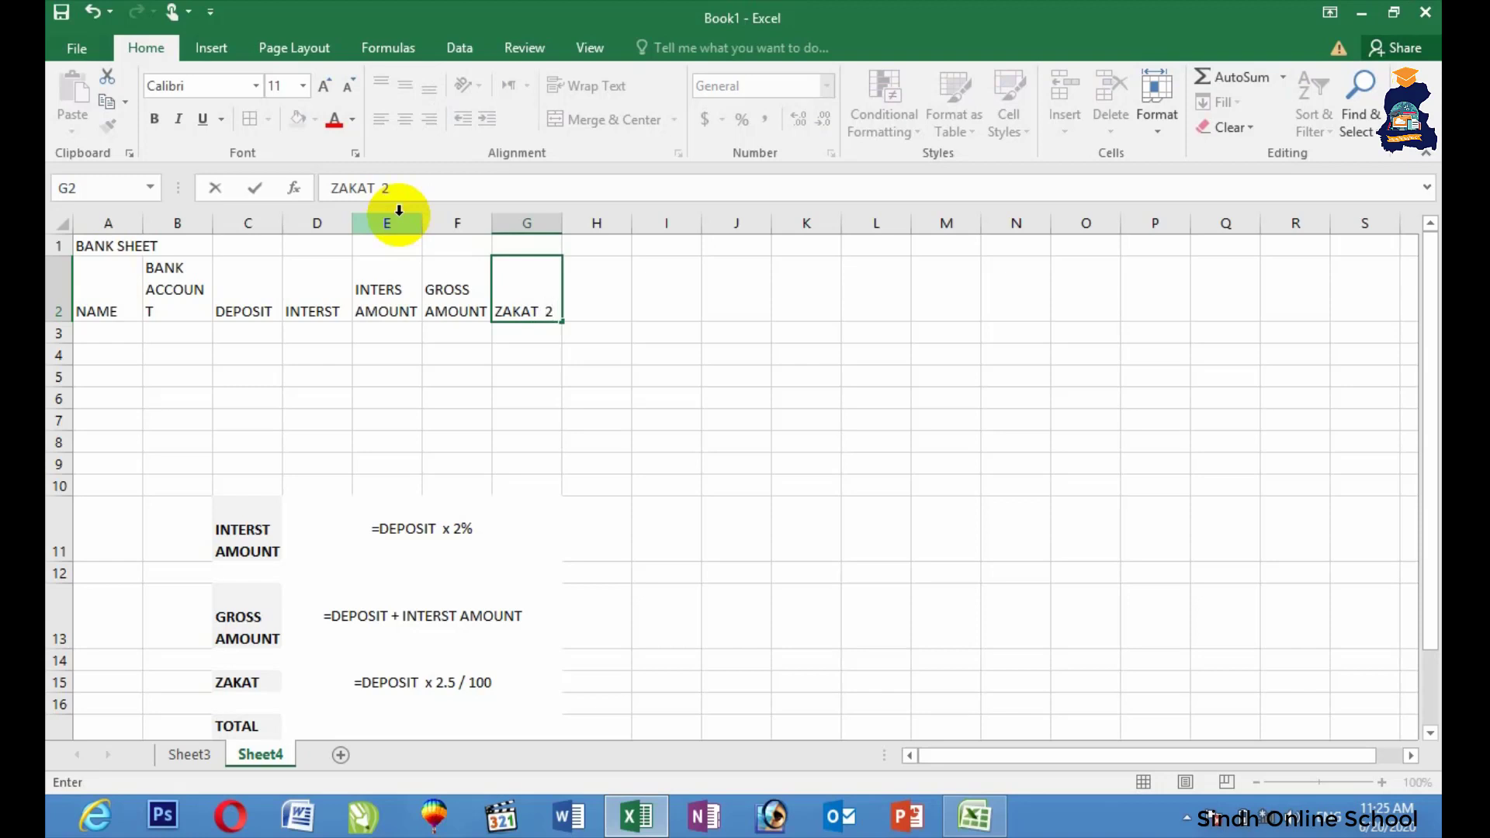
type(" 2.5")
key("Tab")
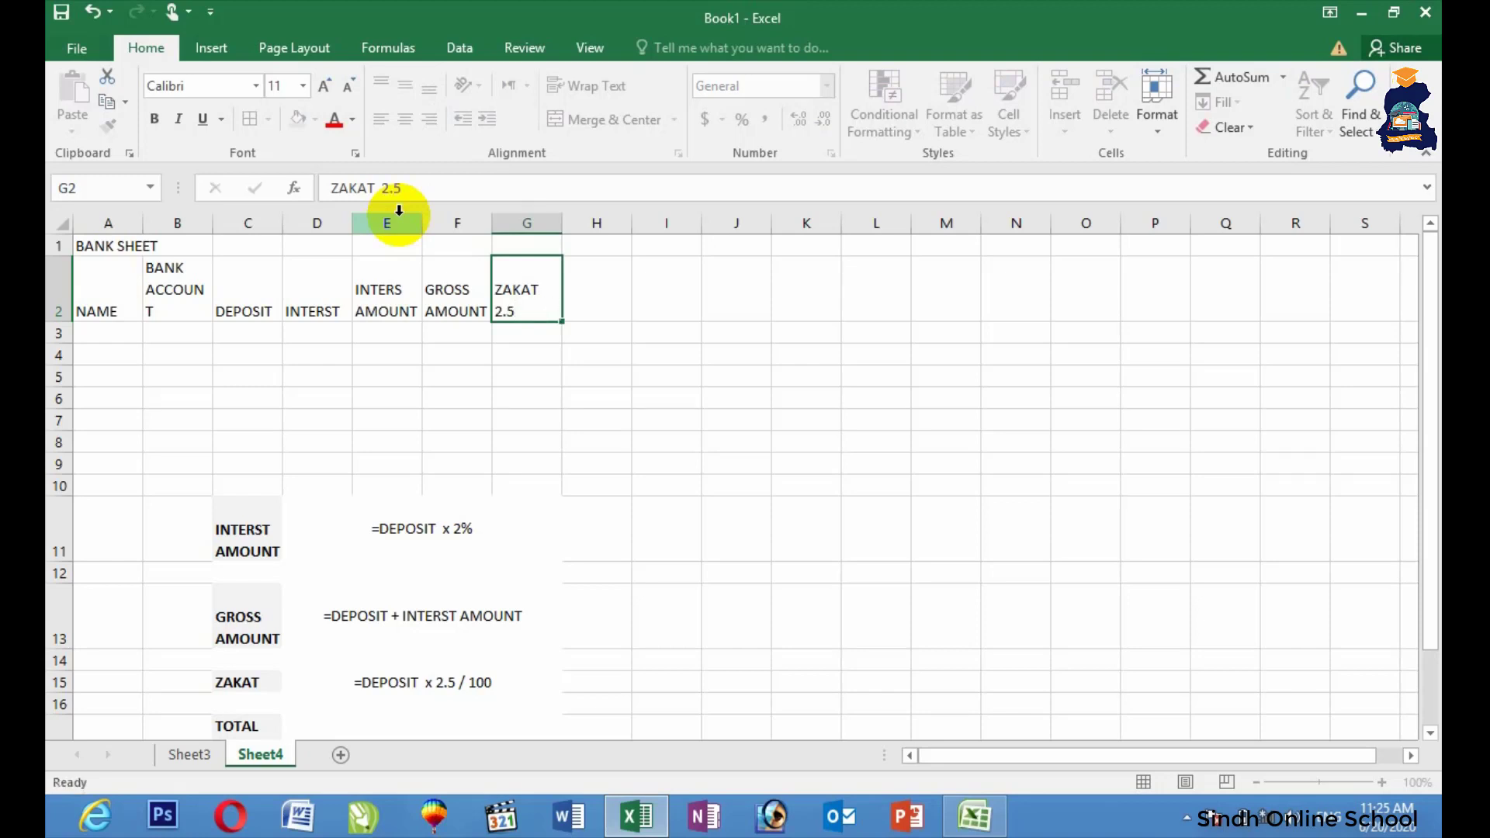
- Enter the headers TAX in H2 and OTHER ALL in I2
type("TAZ")
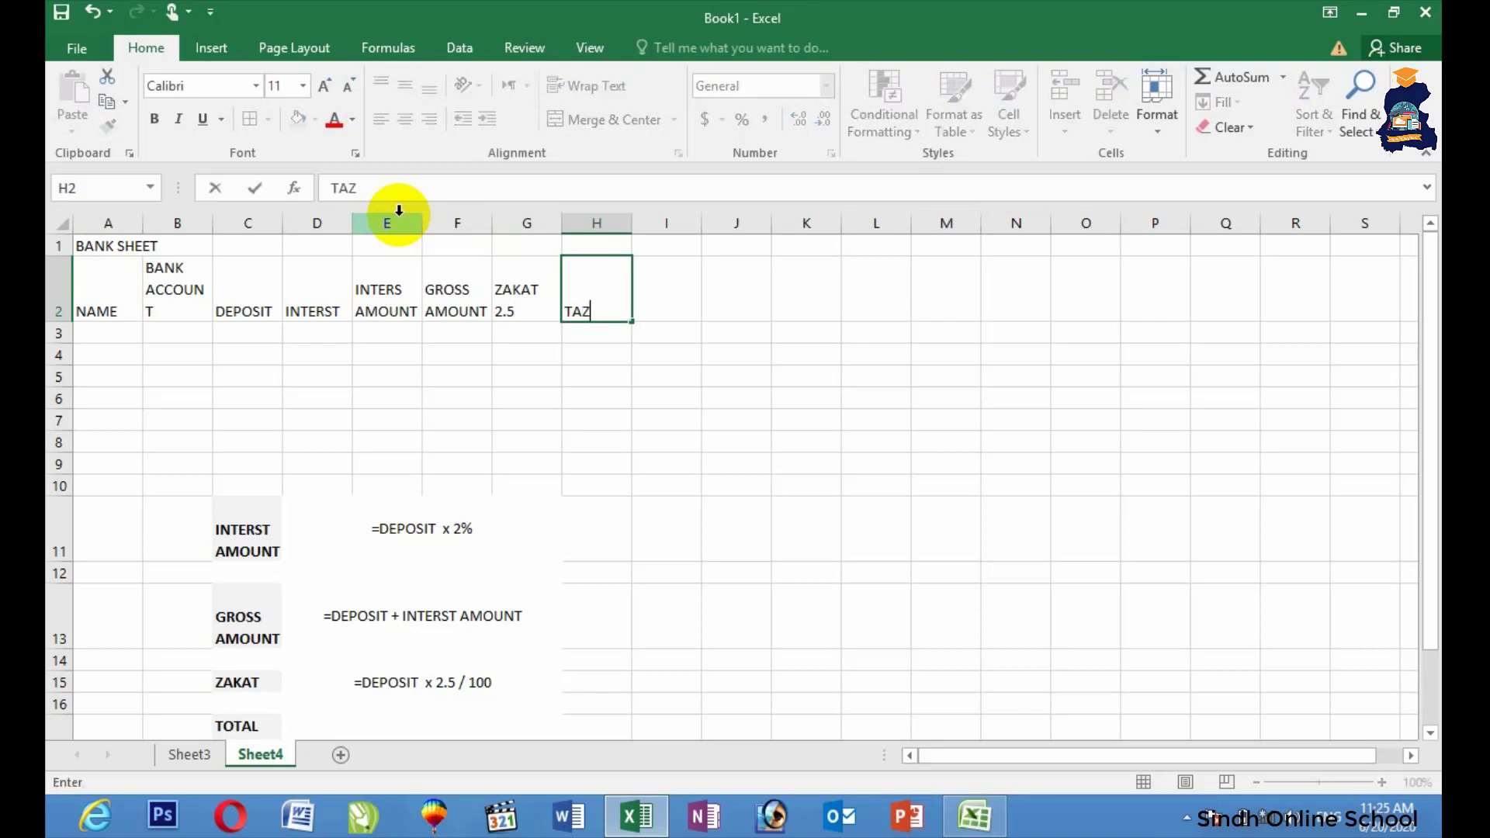
key("Tab")
key("Left")
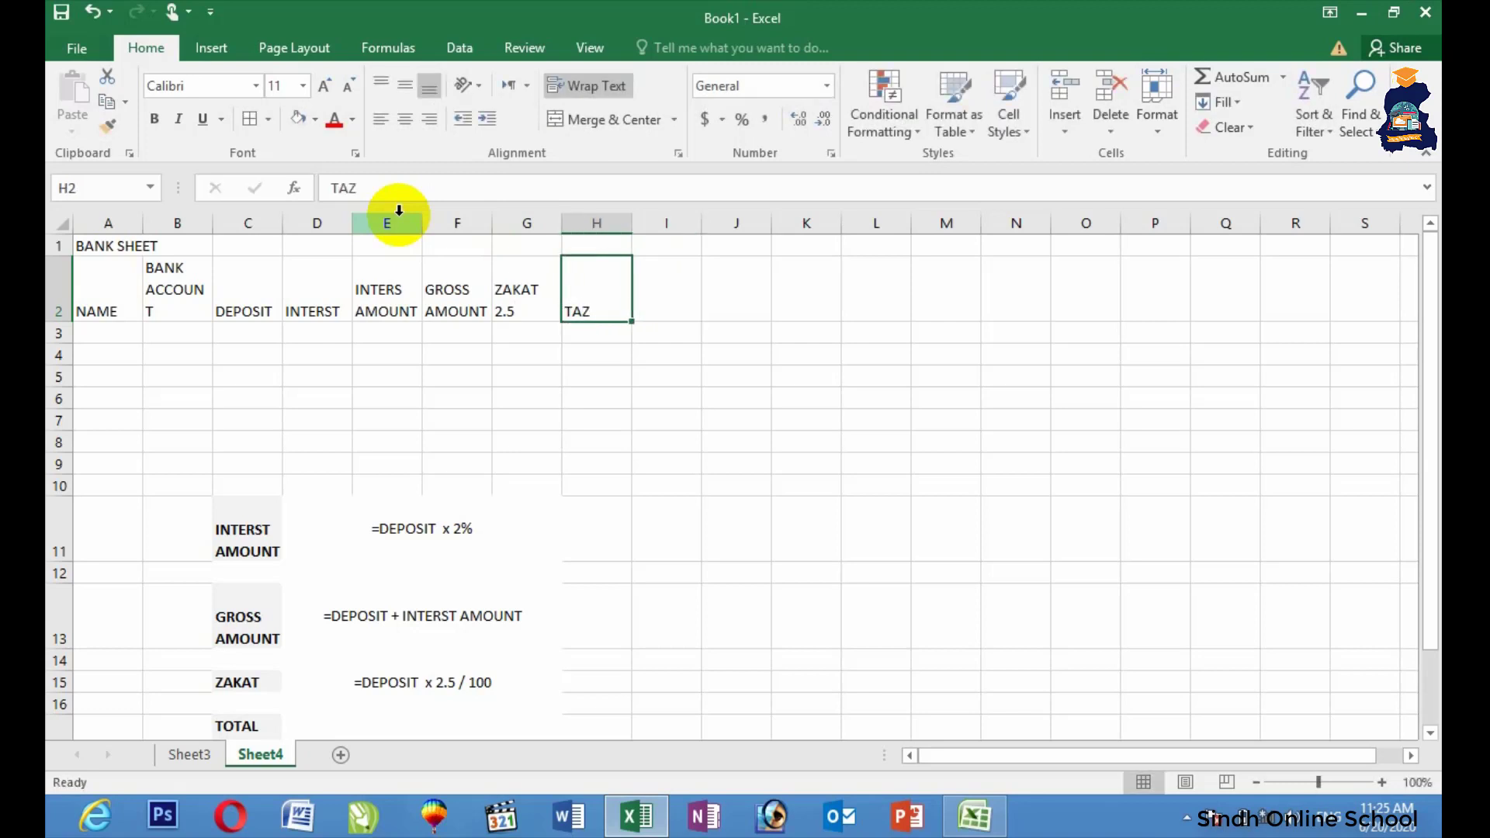
type("TAX")
key("Tab")
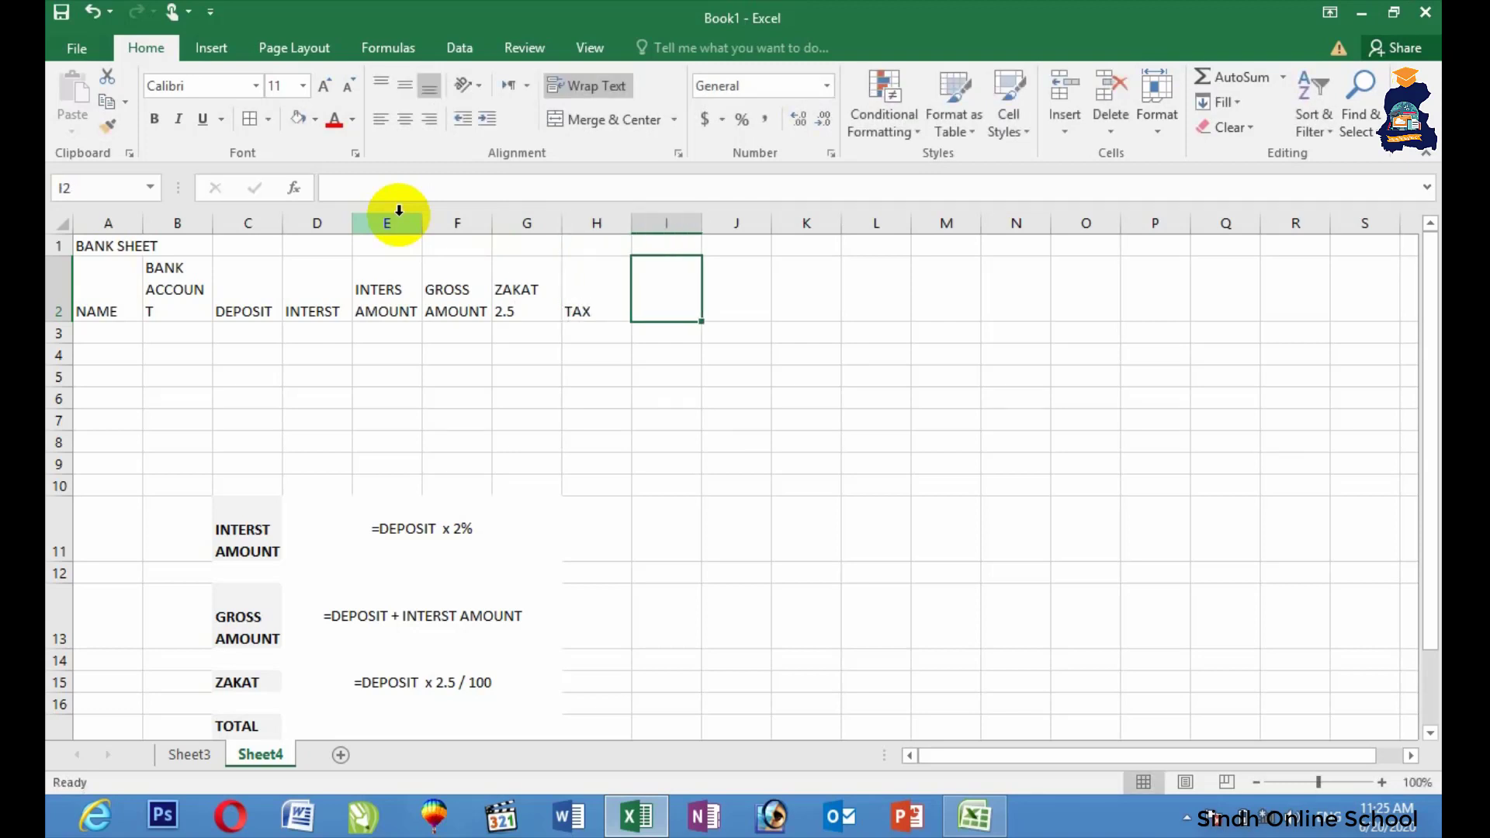
type("OTHER ALL")
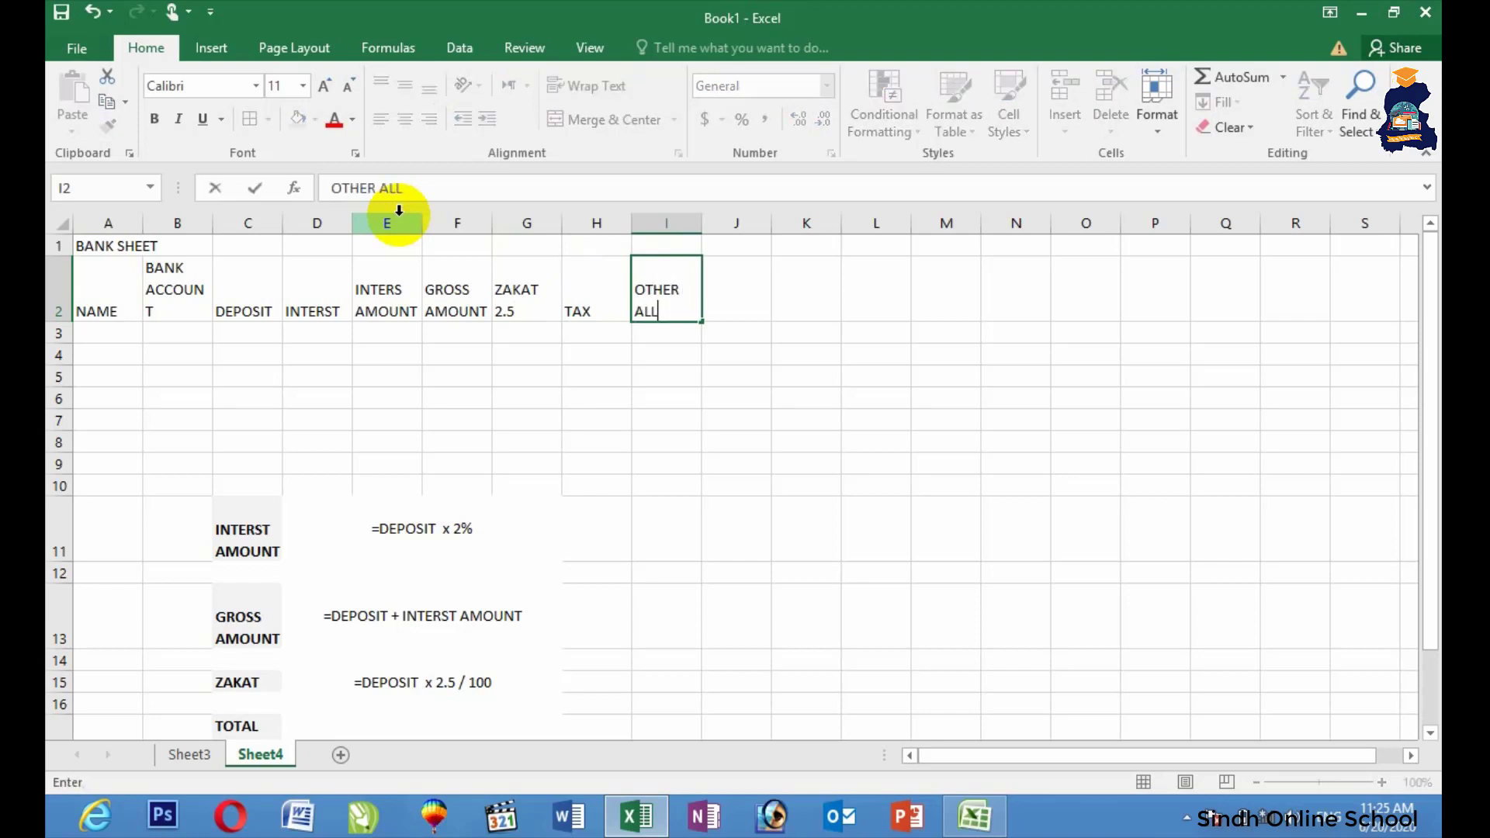
key("Tab")
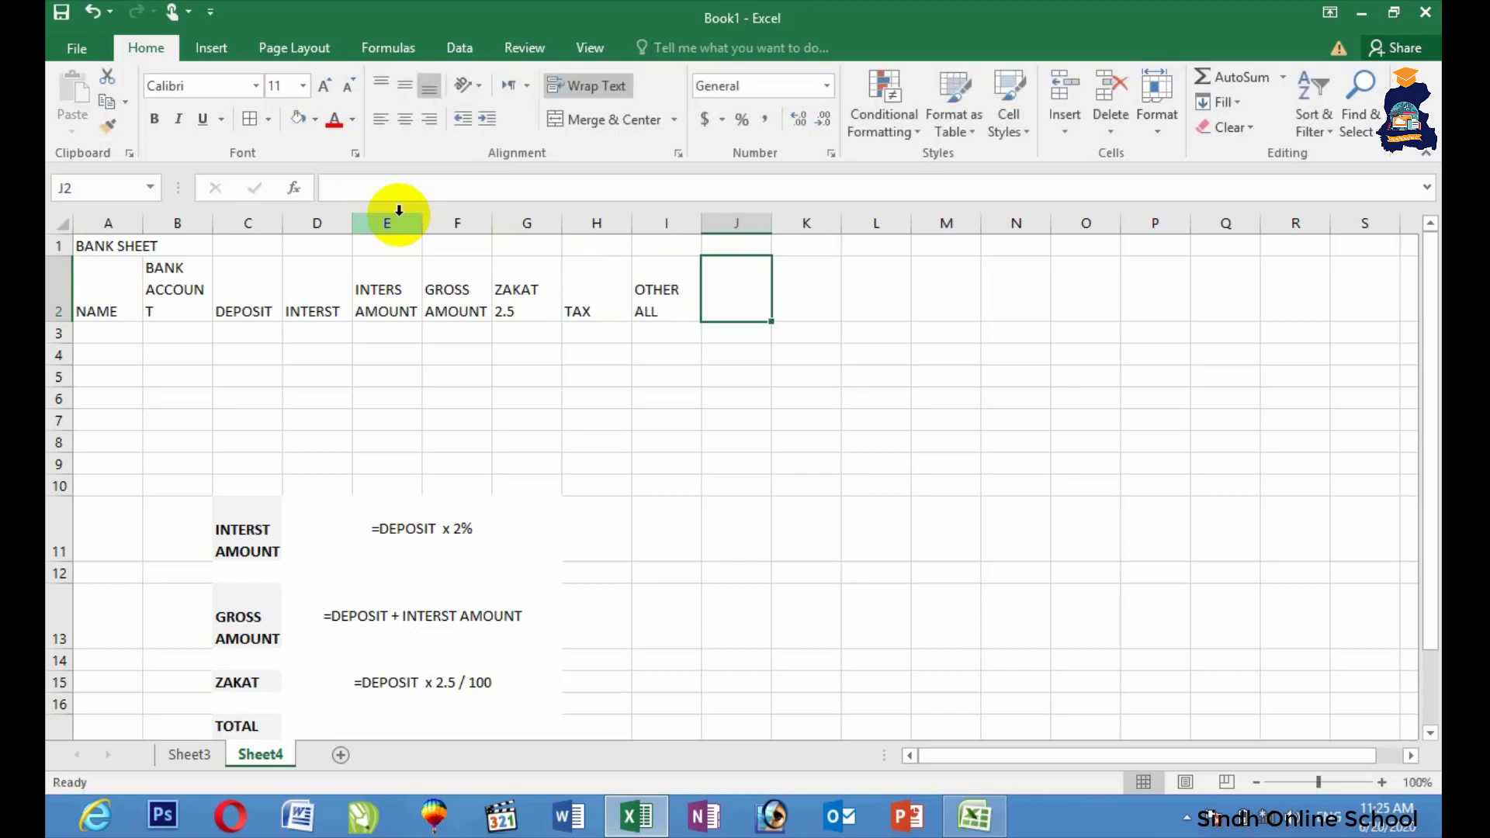
- Enter the headers TOTAL DEDUCTION in J2 and NET AMOUNT in K2
type("TOTAL DECU")
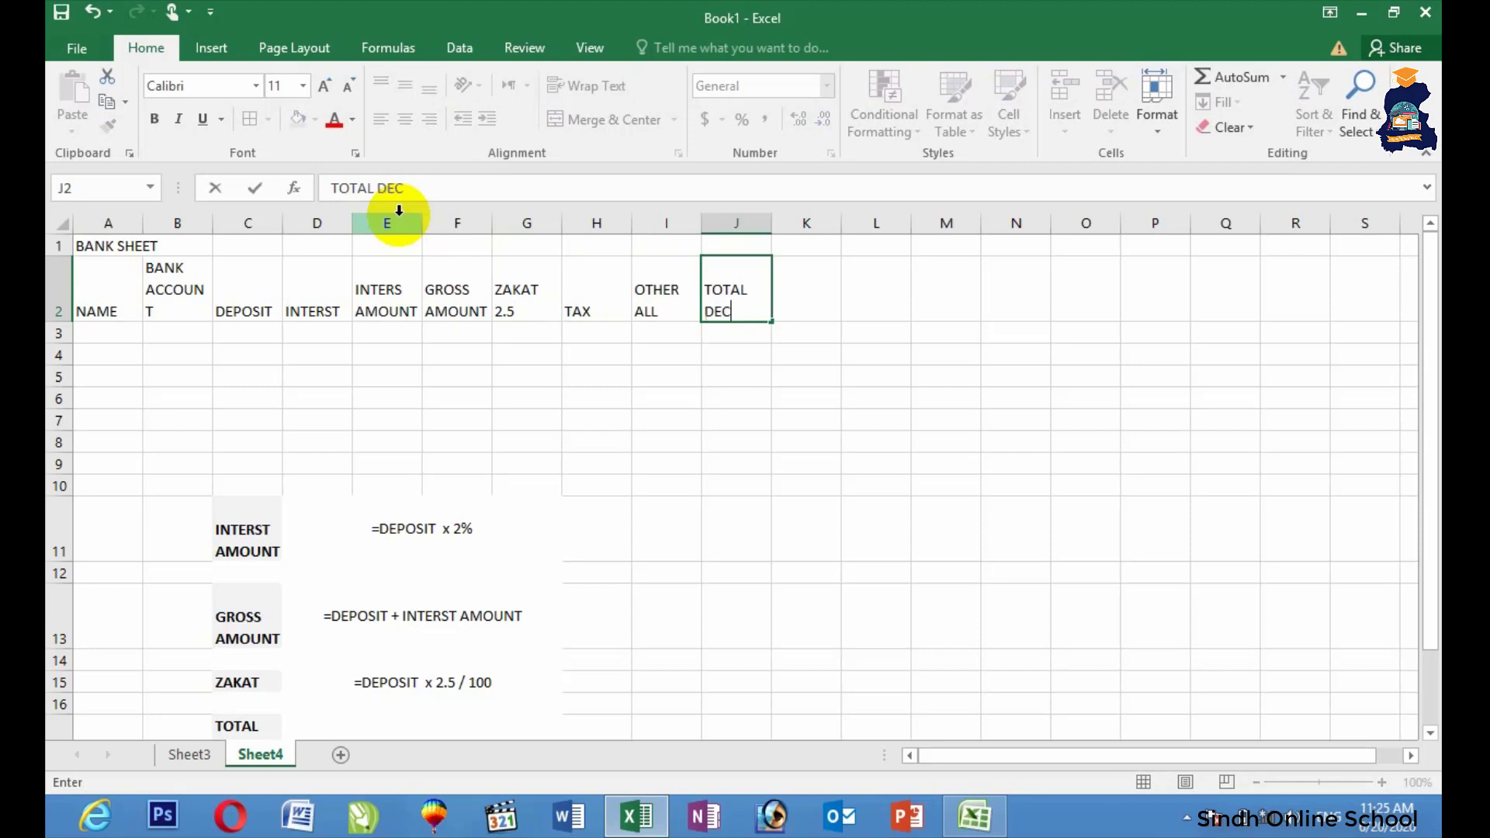
key("BackSpace")
key("BackSpace")
type("DUCTION")
key("Tab")
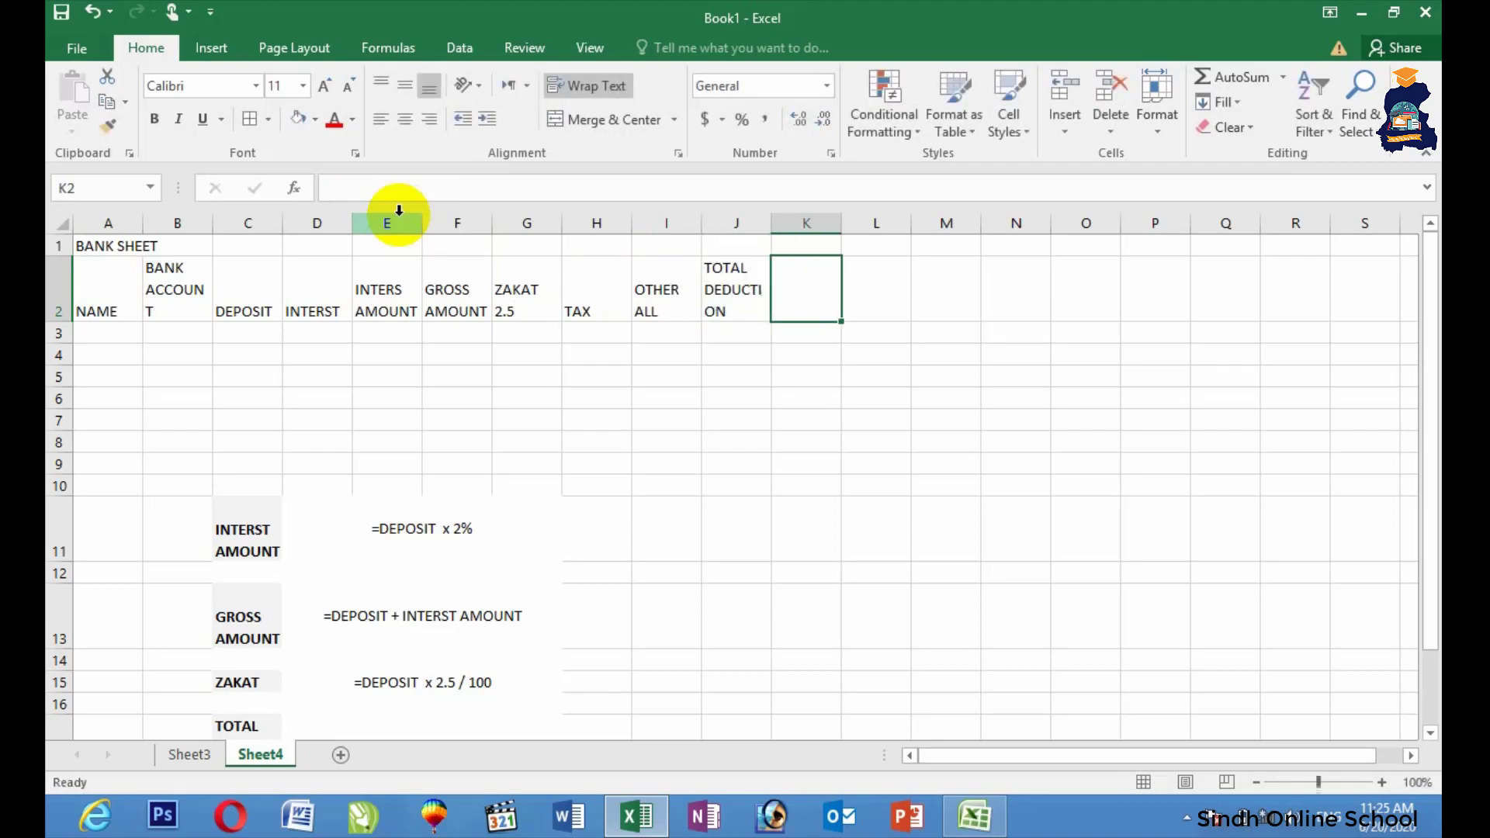
type("NET AMOUNT")
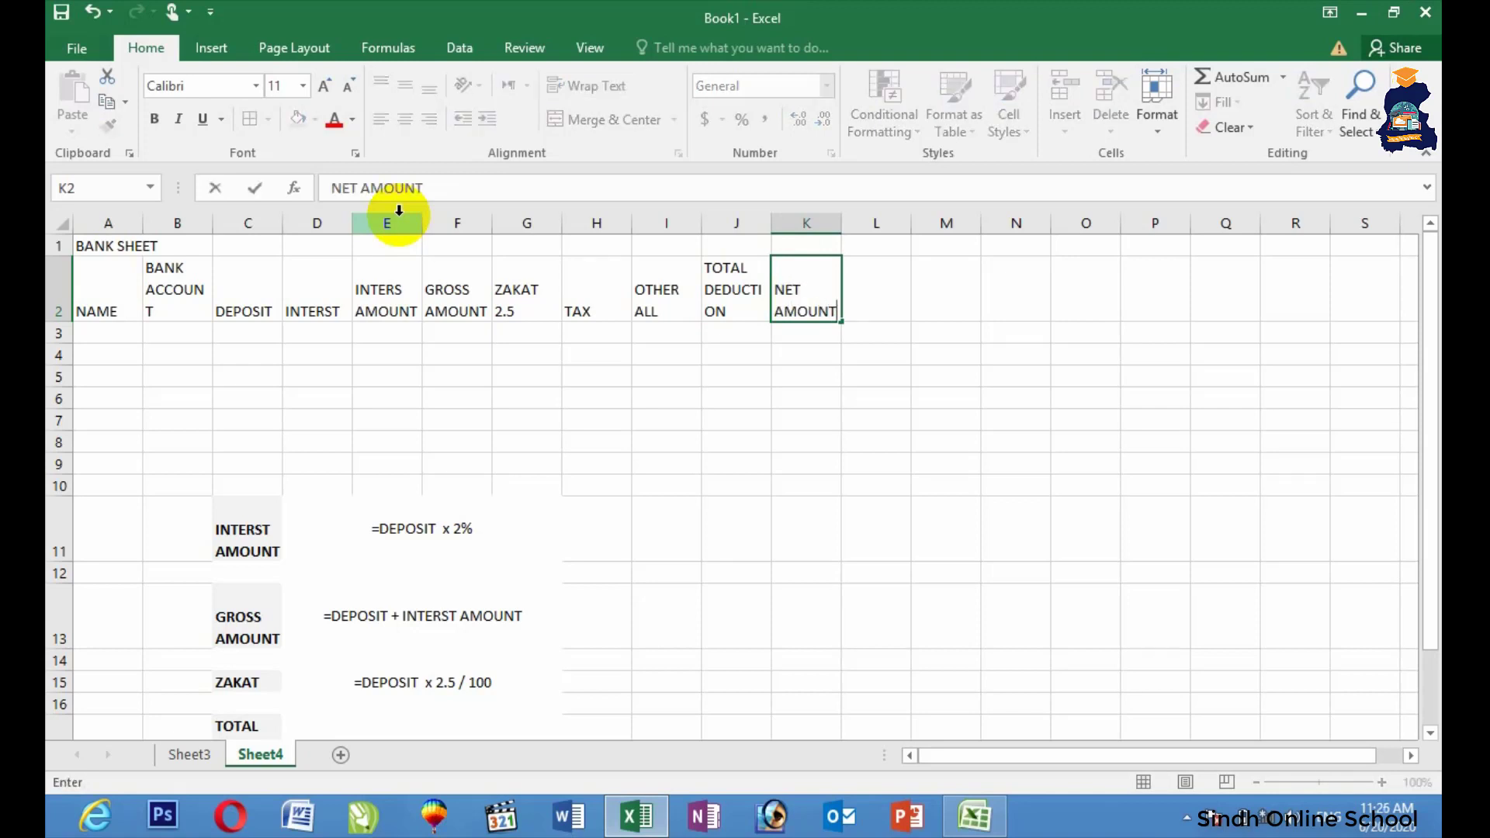
left_click(737, 354)
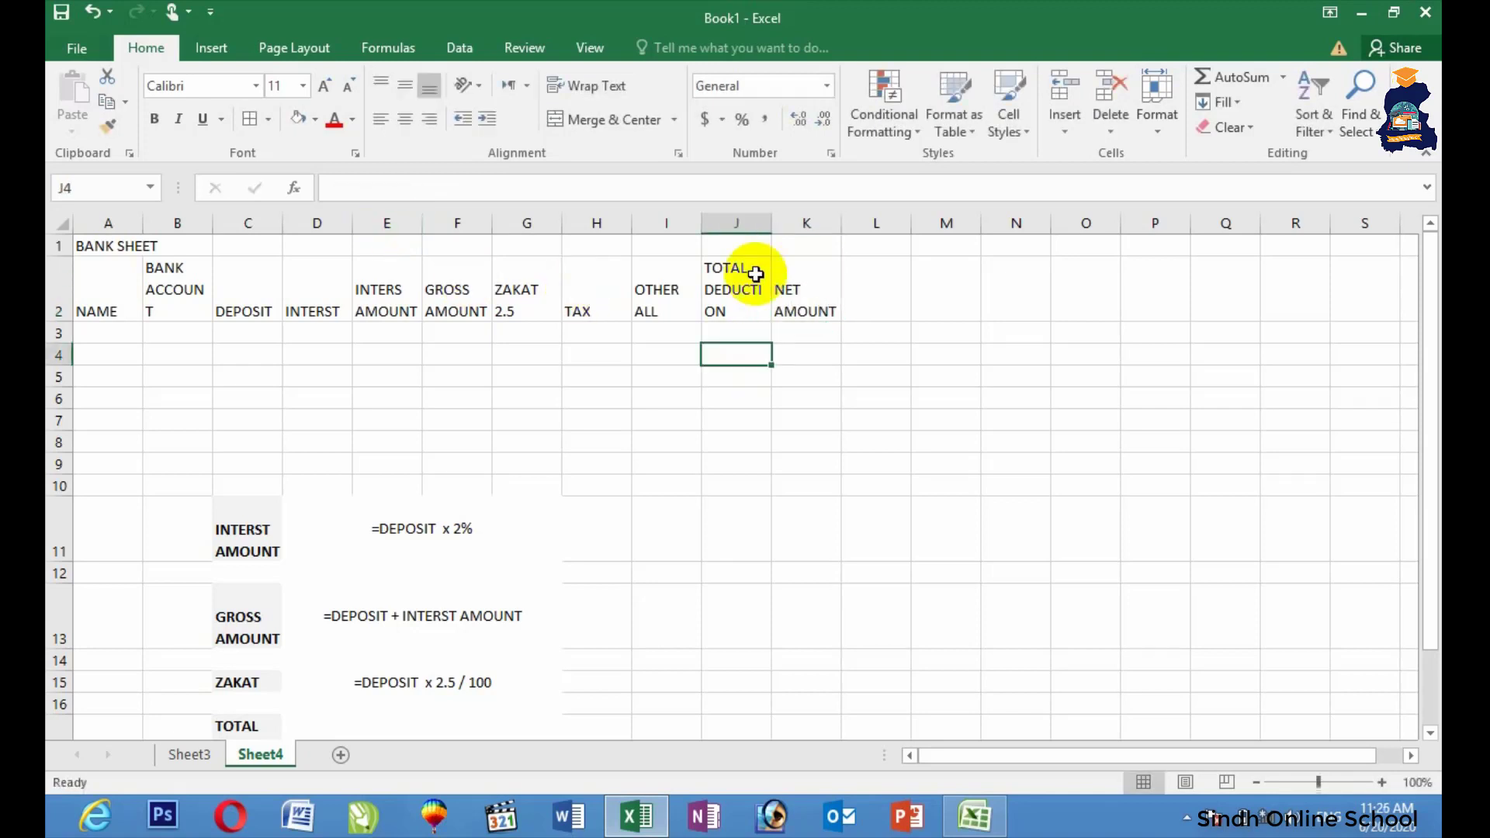
- Widen the table's columns between A and K so the words in the row 2 headers fit without splitting
left_click_drag(778, 223, 886, 226)
left_click(786, 223)
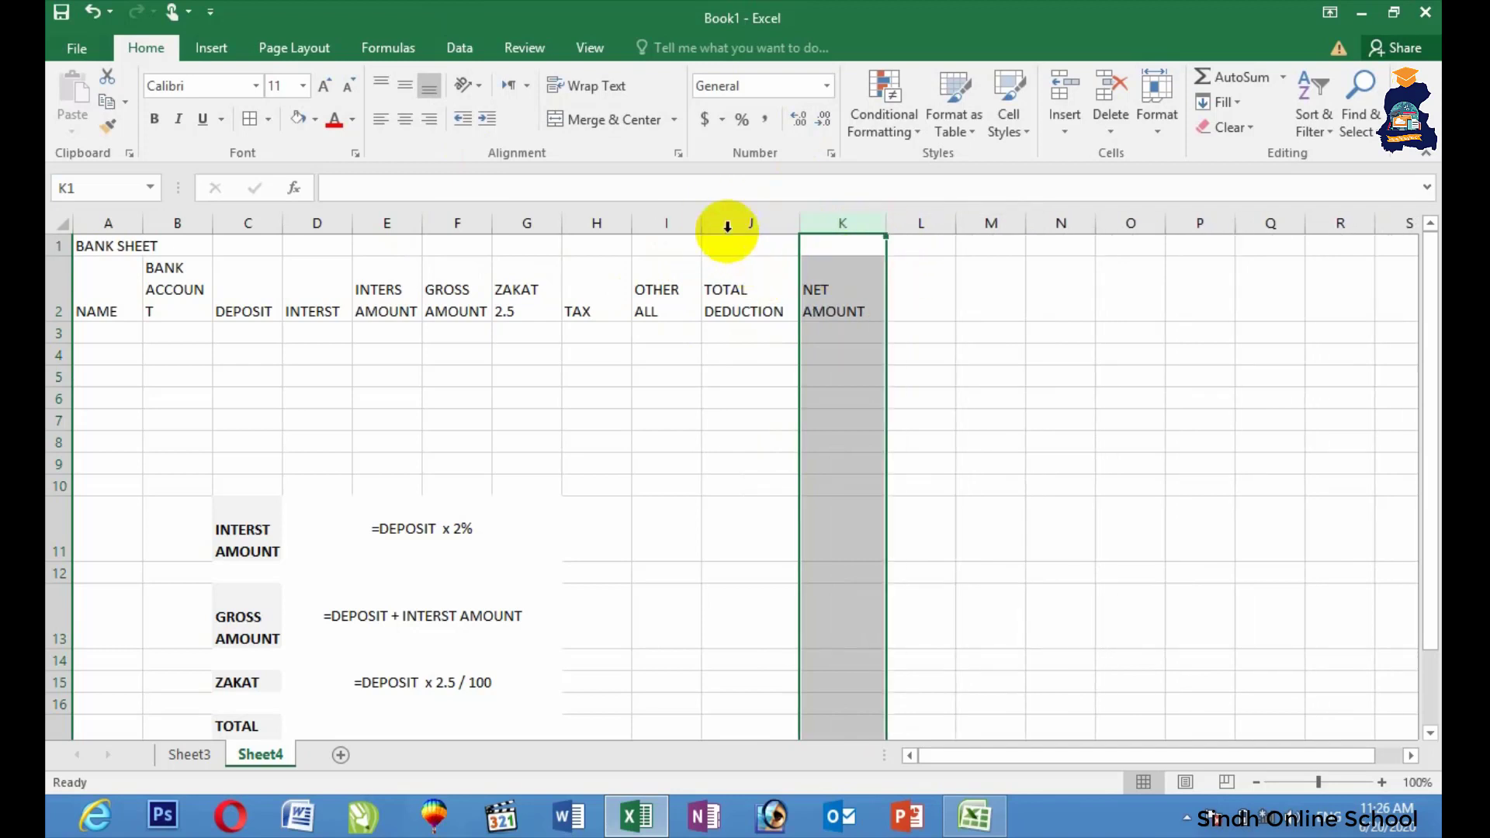
left_click_drag(699, 226, 512, 224)
left_click(488, 237)
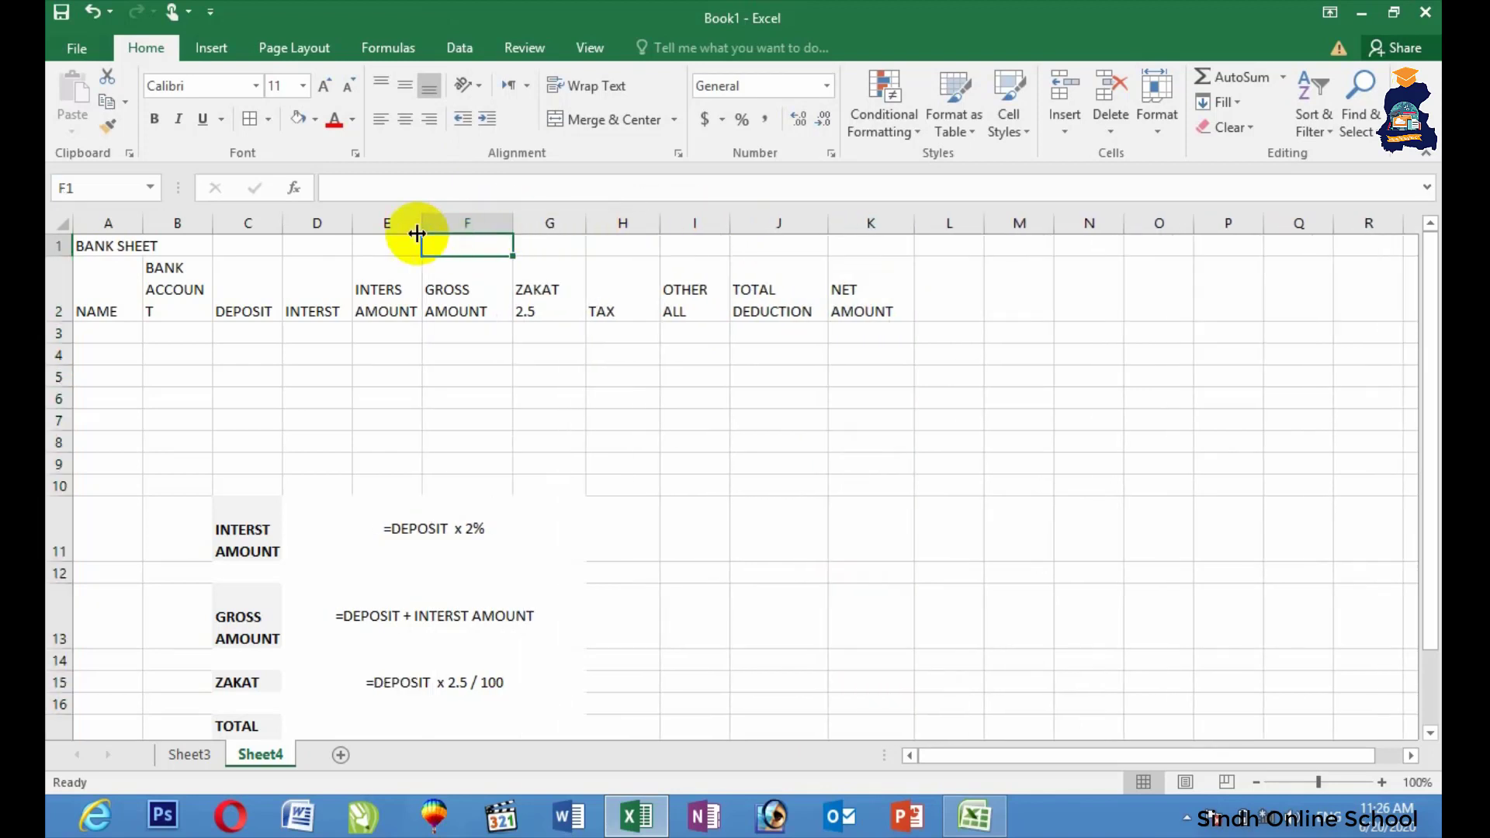
left_click_drag(419, 225, 1022, 242)
- Merge and center the BANK SHEET title across A1:K1 and increase its font size to 24
left_click(582, 124)
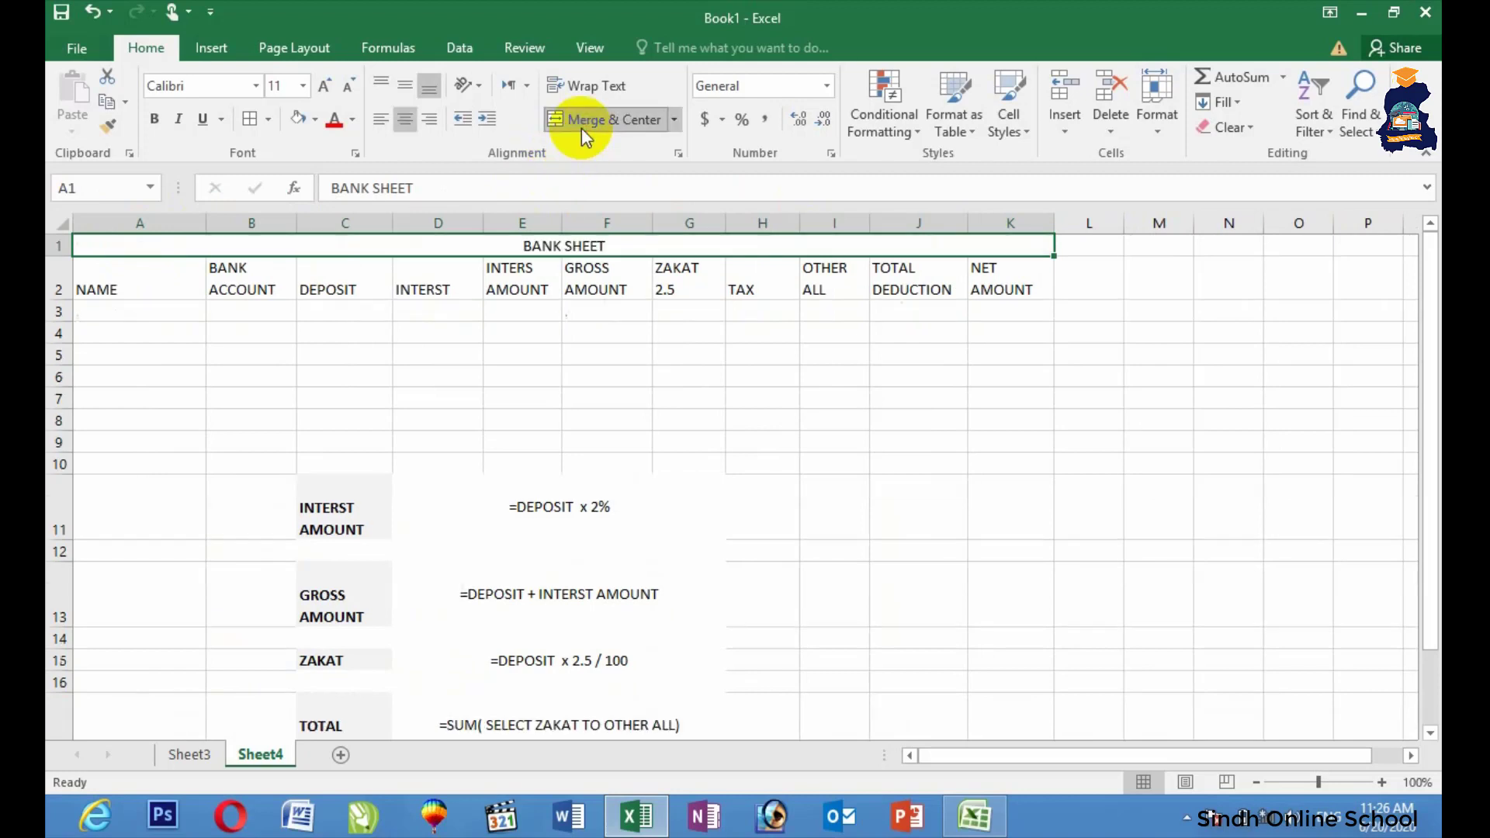
left_click(329, 95)
left_click(330, 95)
left_click(329, 94)
left_click(329, 95)
left_click(329, 95)
left_click(329, 95)
left_click(329, 95)
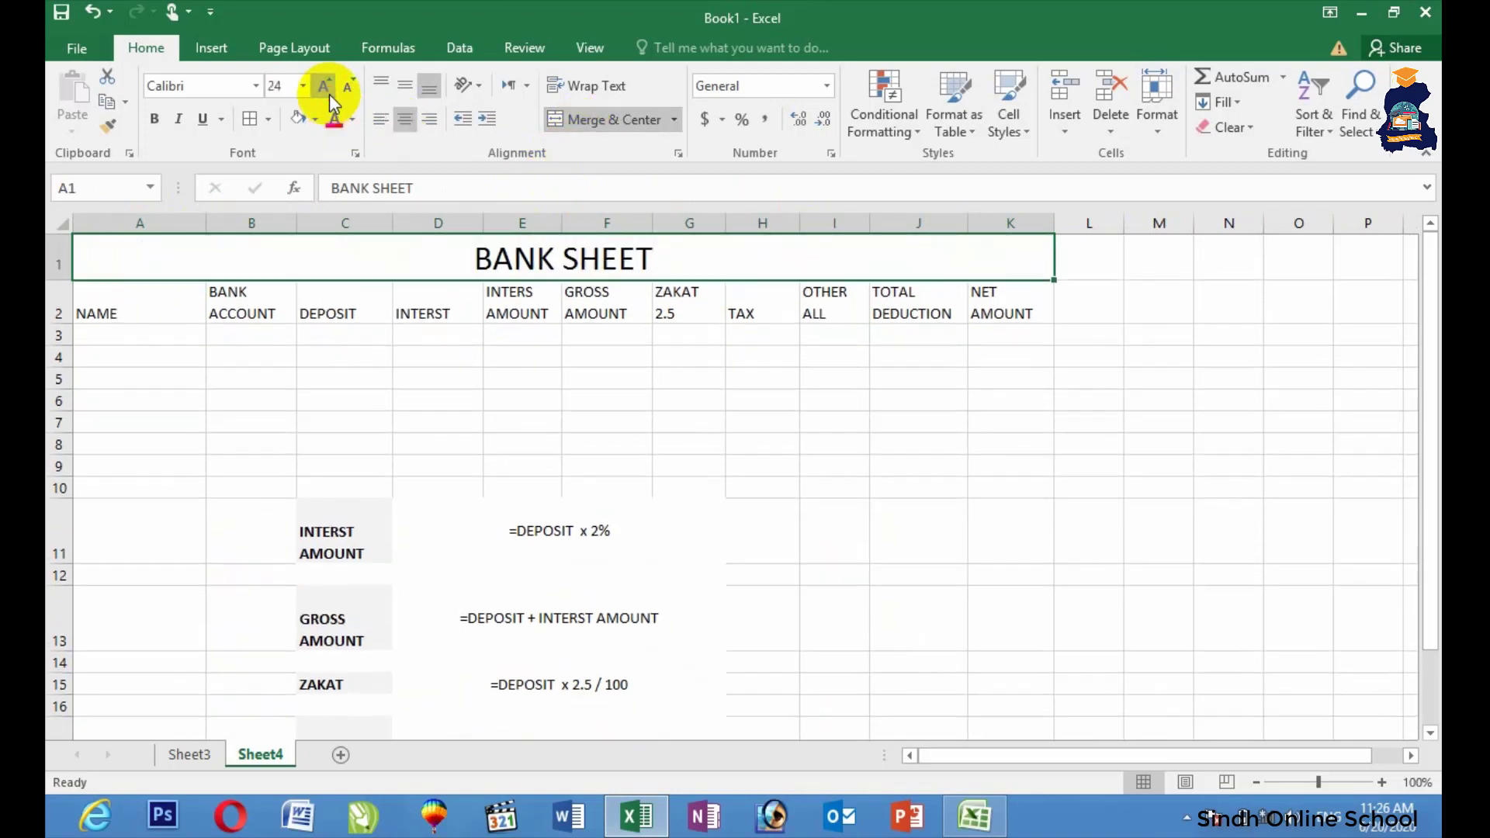
- Format the BANK SHEET title in bold at font size 36 with a gold cell fill
left_click(256, 86)
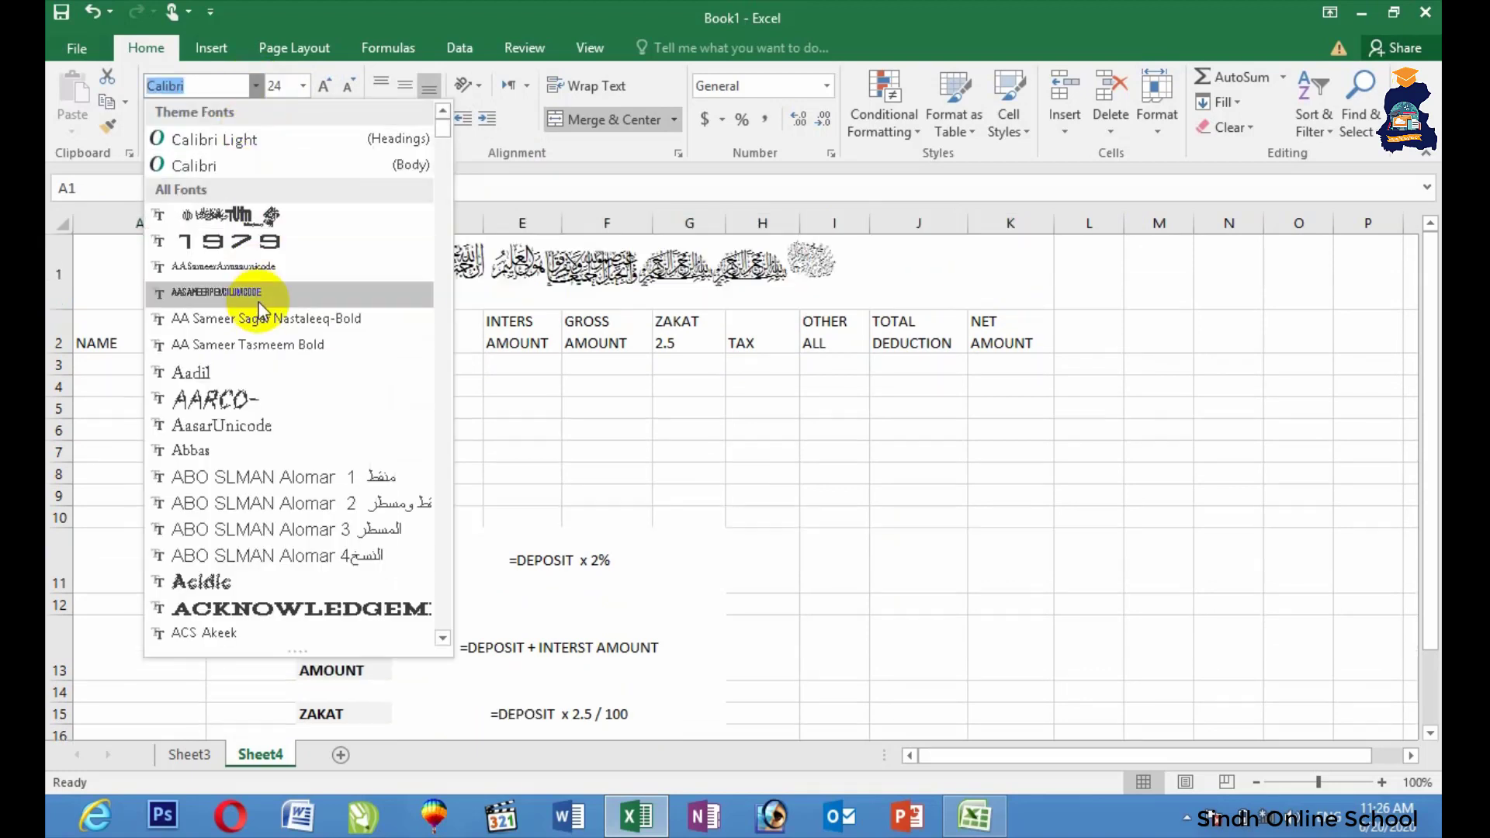
left_click(813, 405)
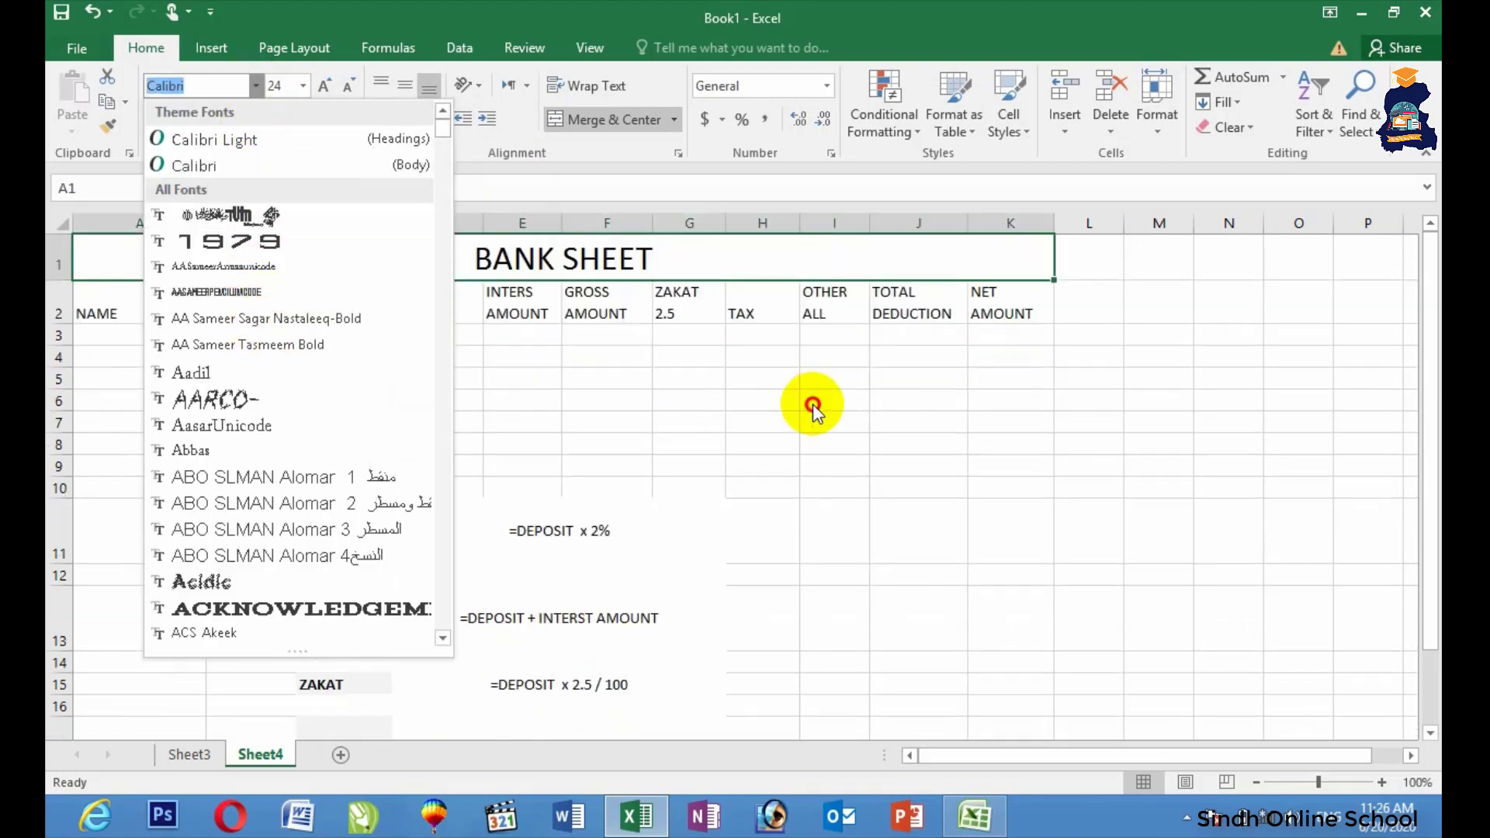
left_click(156, 120)
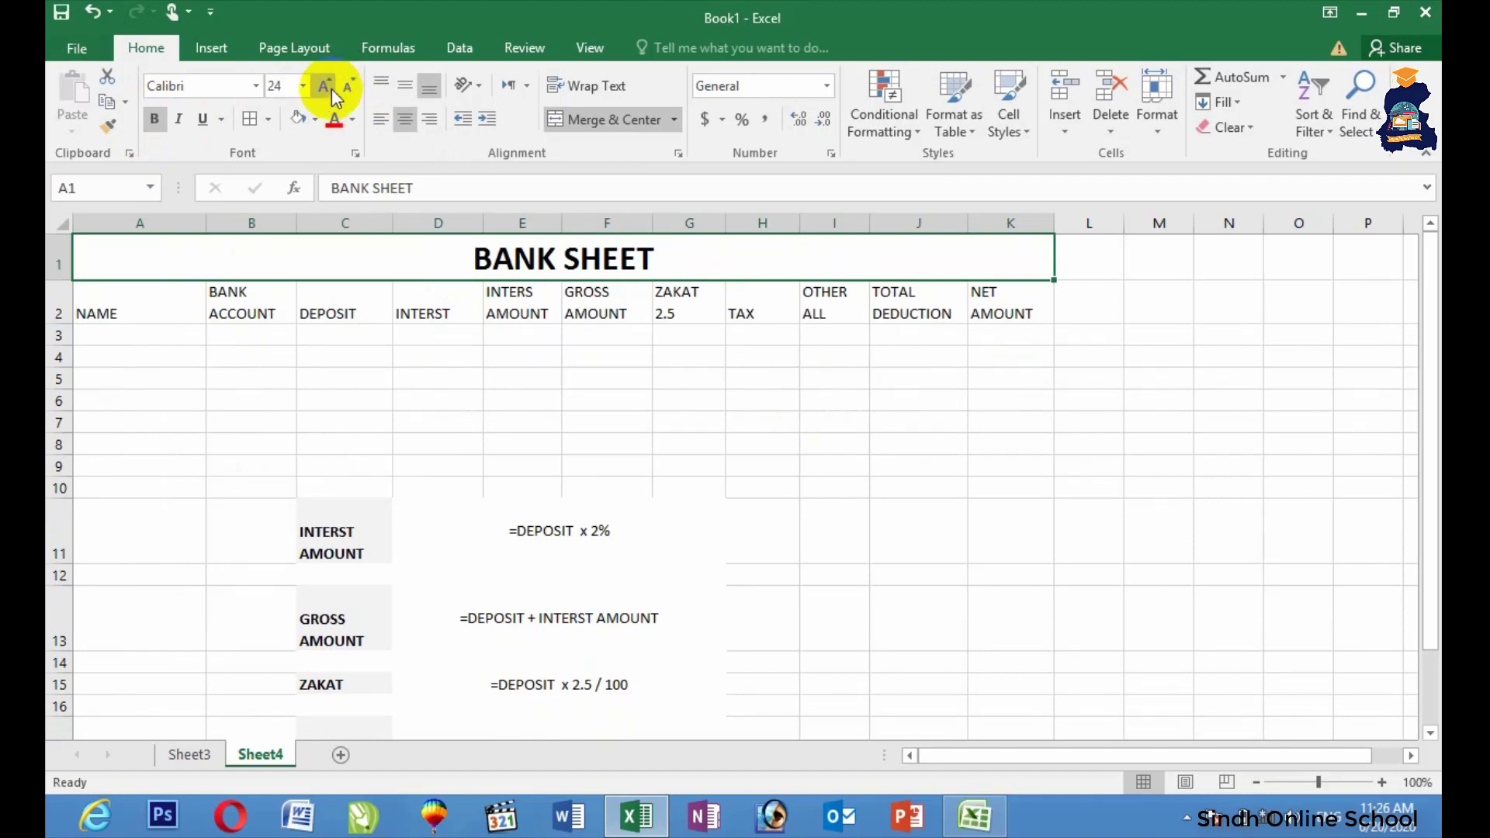
left_click(325, 85)
left_click(324, 85)
left_click(324, 85)
left_click(314, 118)
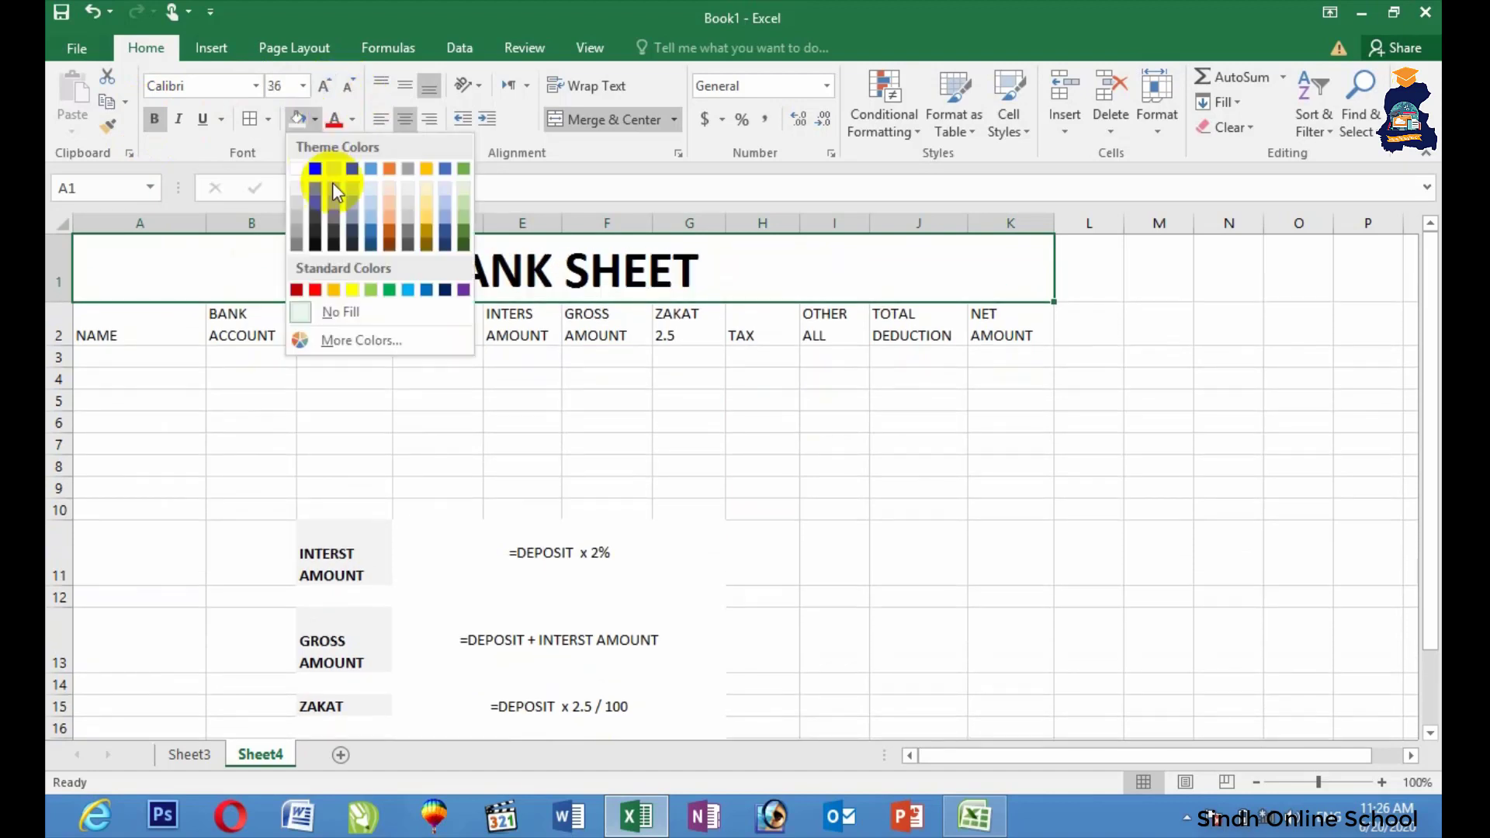
left_click(427, 168)
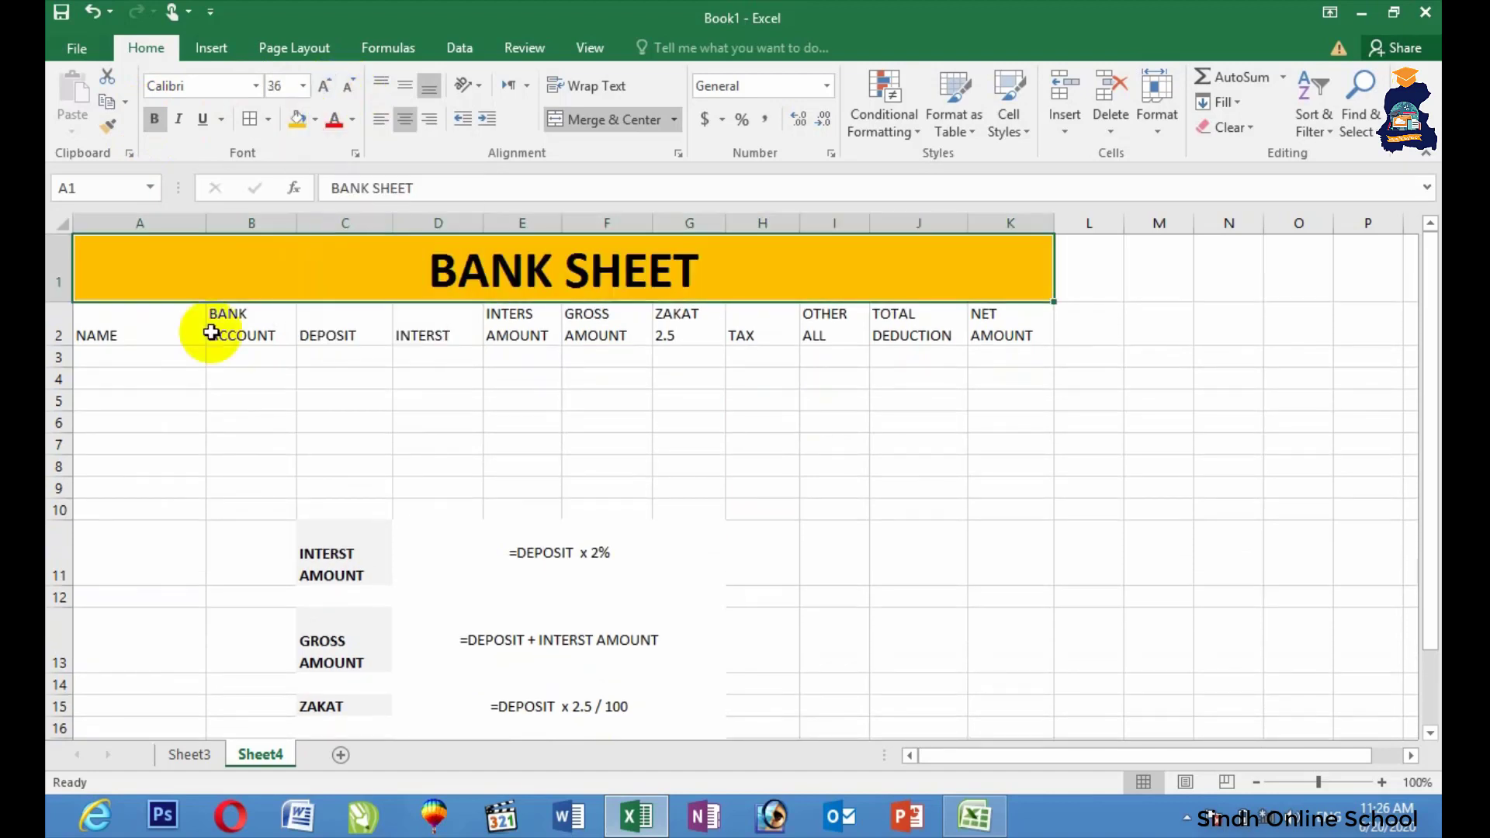
- Center the row 2 headers in A2:K2 horizontally and vertically, and make them bold
left_click_drag(155, 333, 1040, 324)
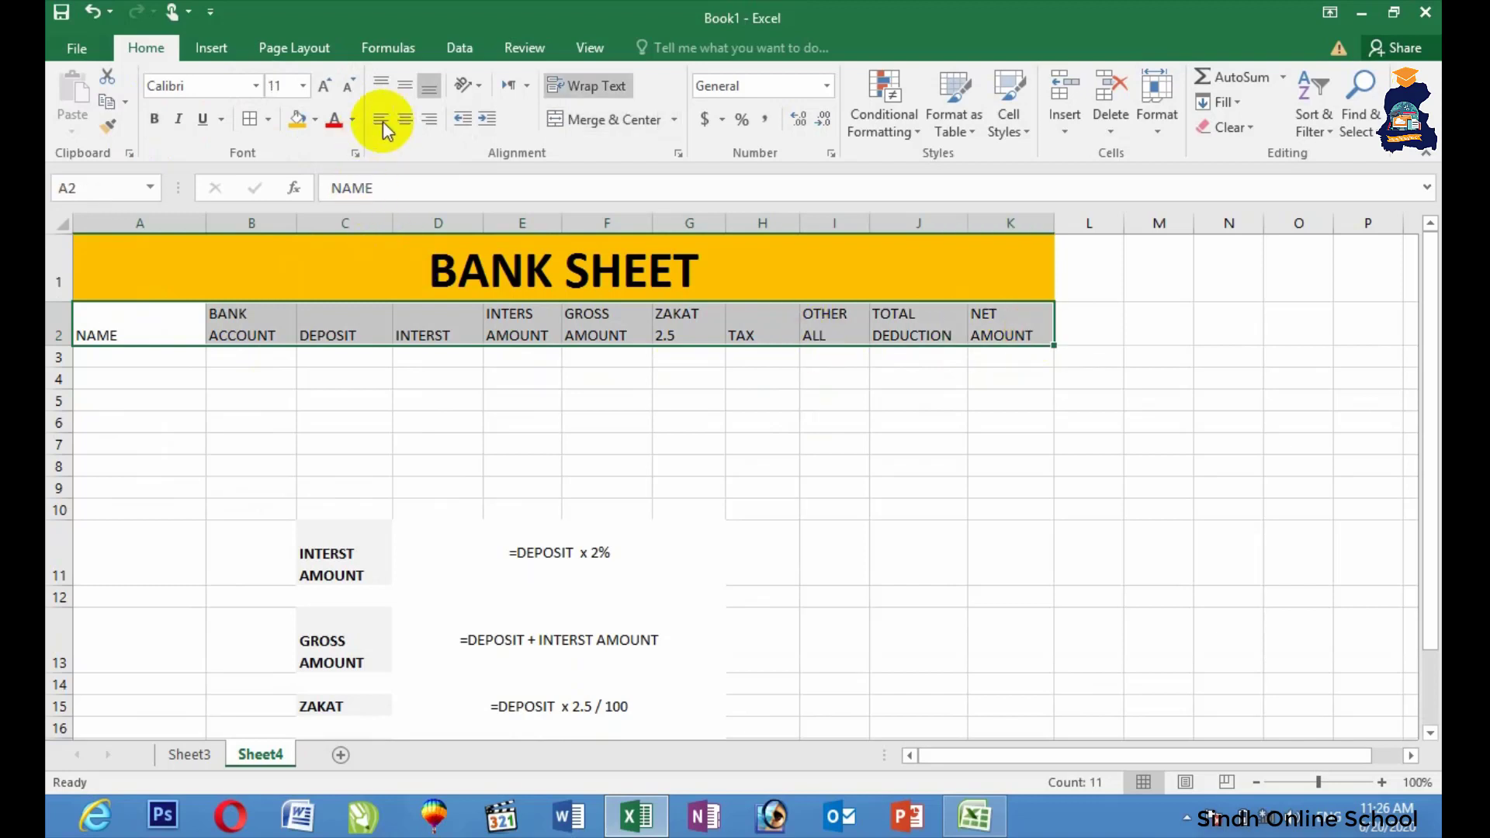
left_click(404, 86)
left_click(403, 118)
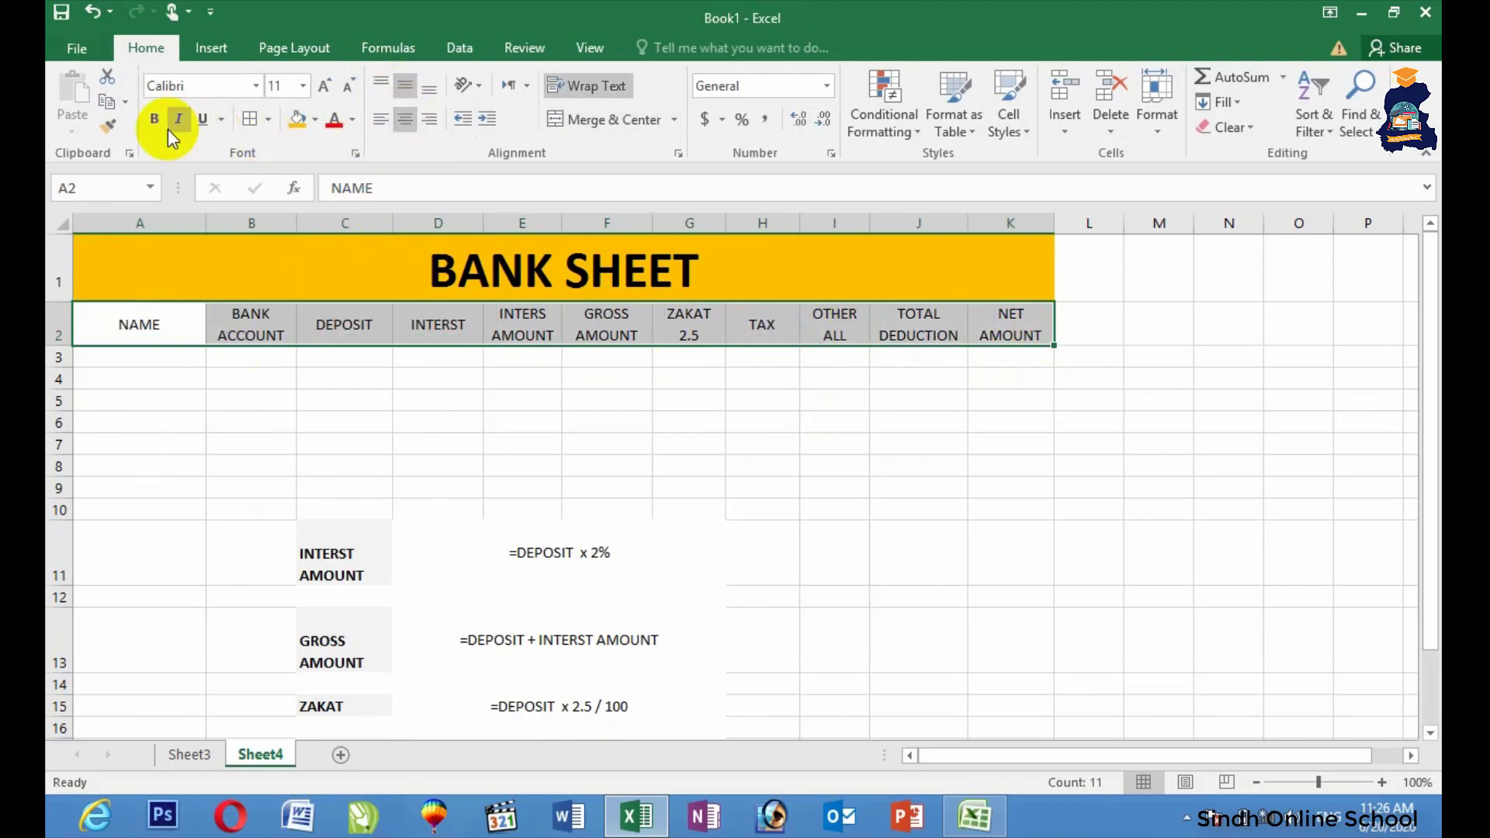
left_click(154, 118)
left_click(767, 465)
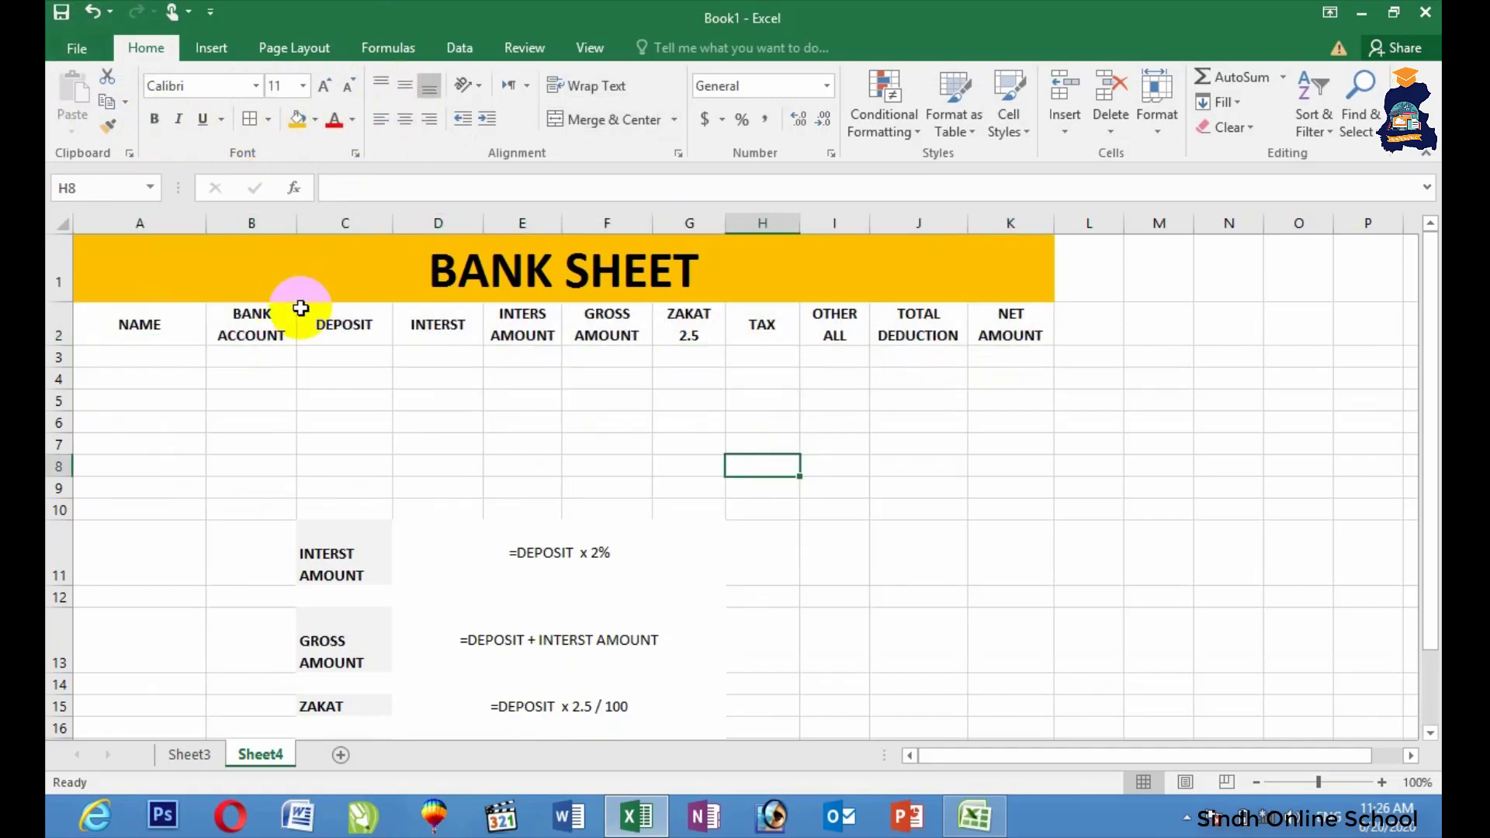
- Apply All Borders to the table range A1:K6
left_click_drag(290, 283, 298, 414)
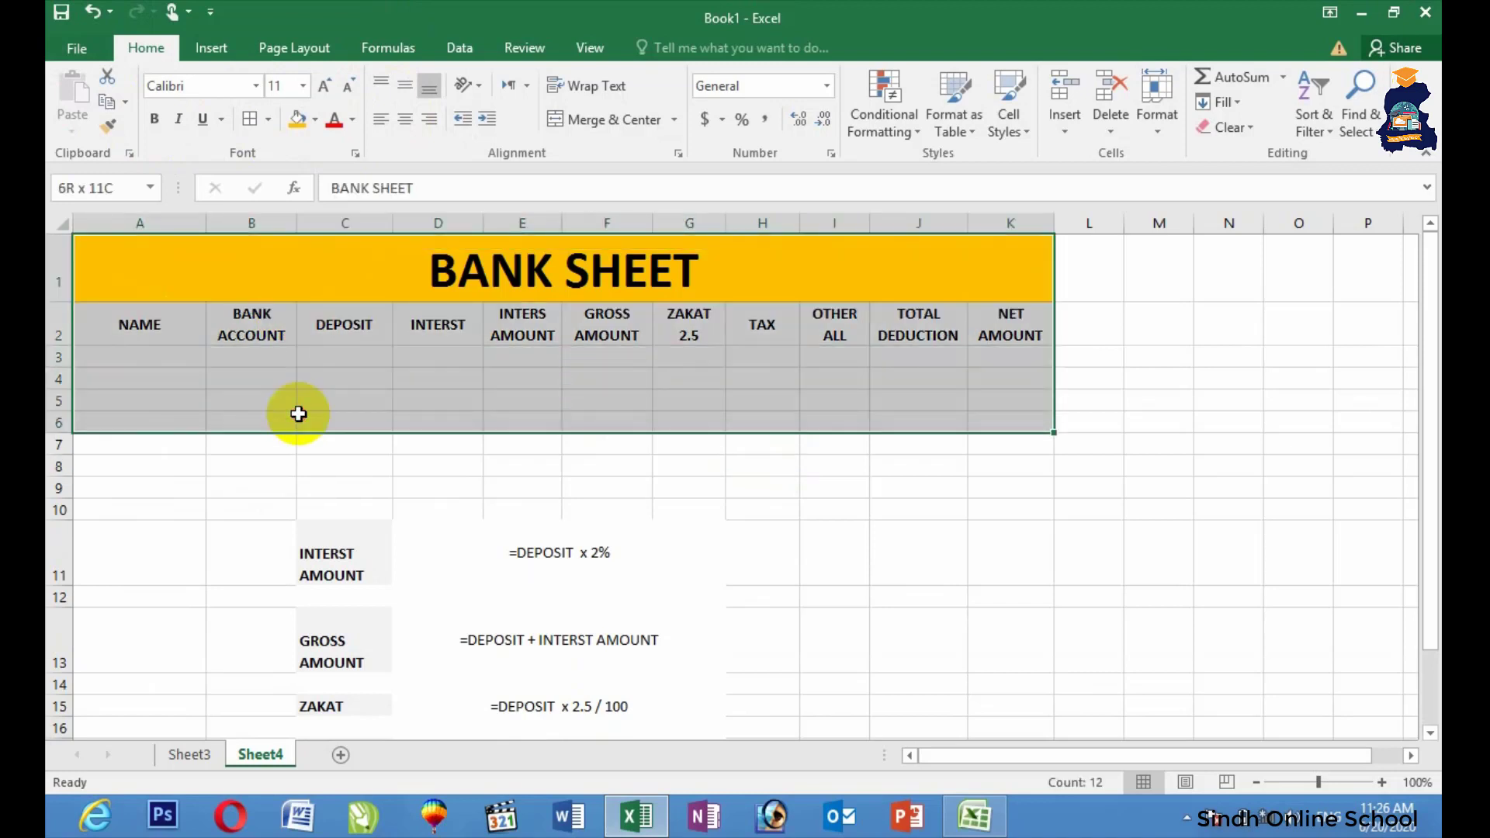
left_click(266, 121)
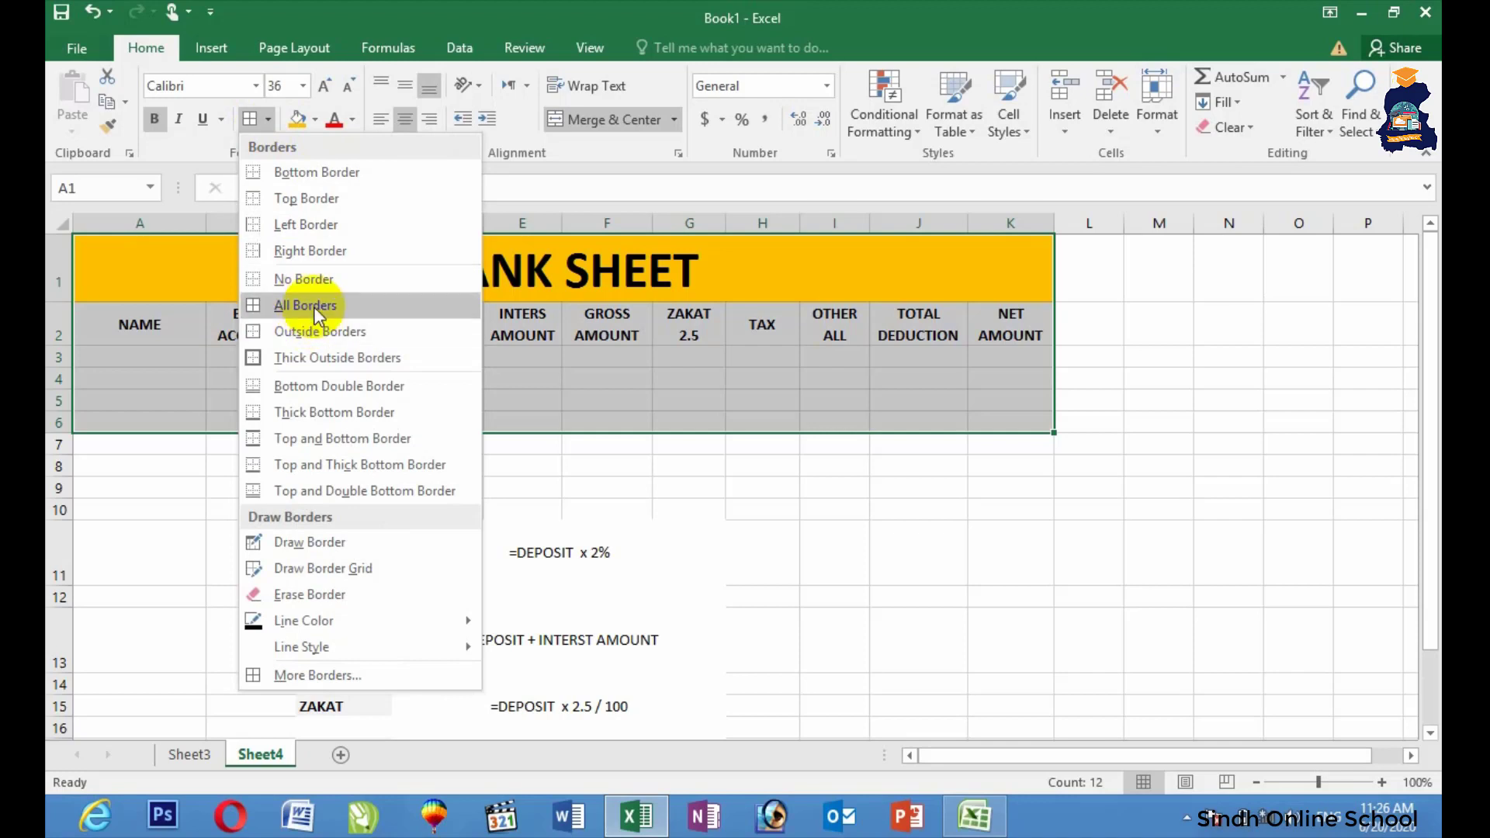
left_click(305, 305)
- Fill in row 3 with the name A, the bank account number and a deposit of 80000
left_click(158, 361)
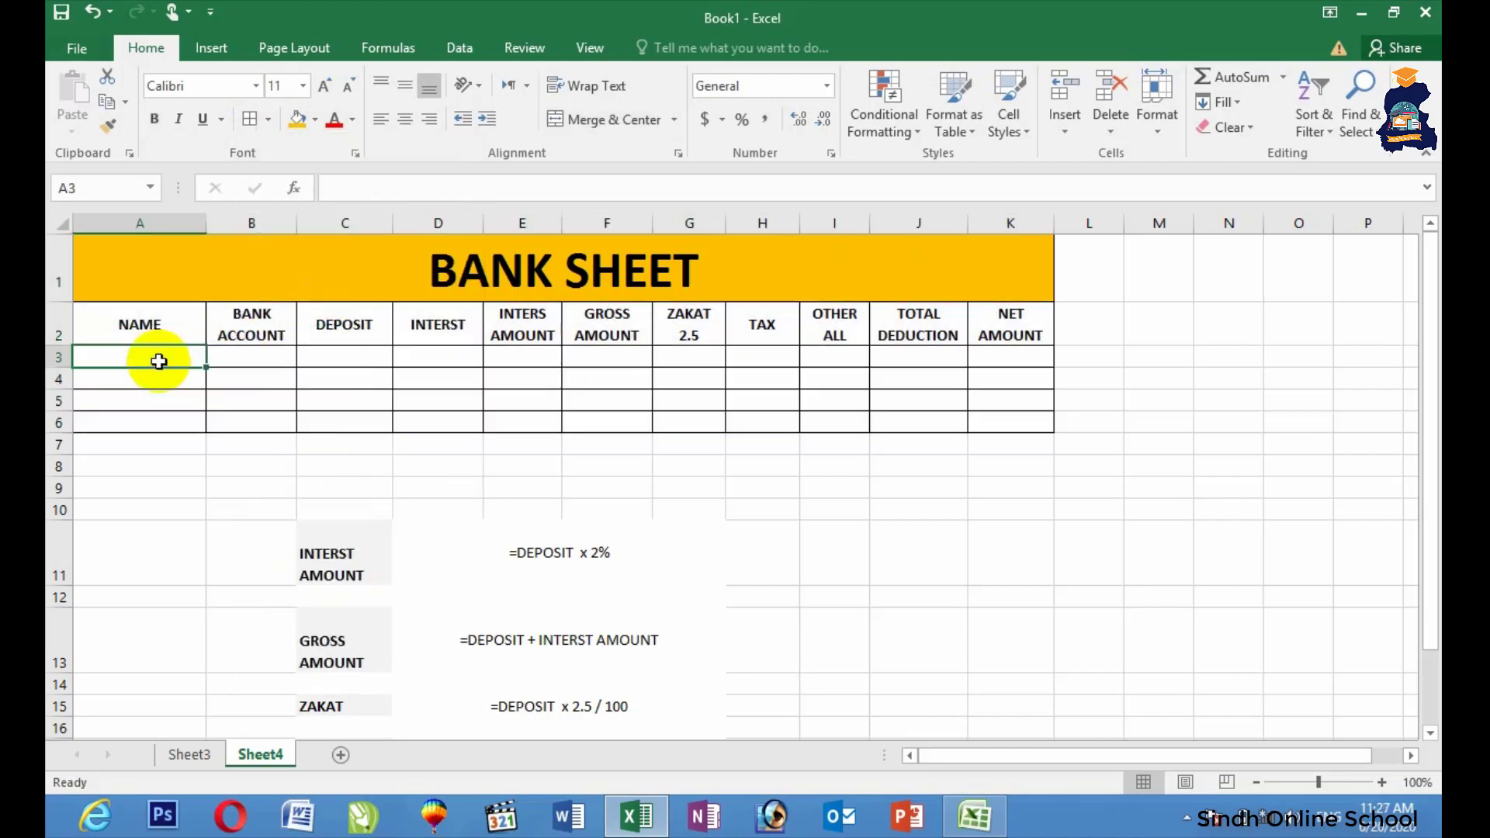
type("A")
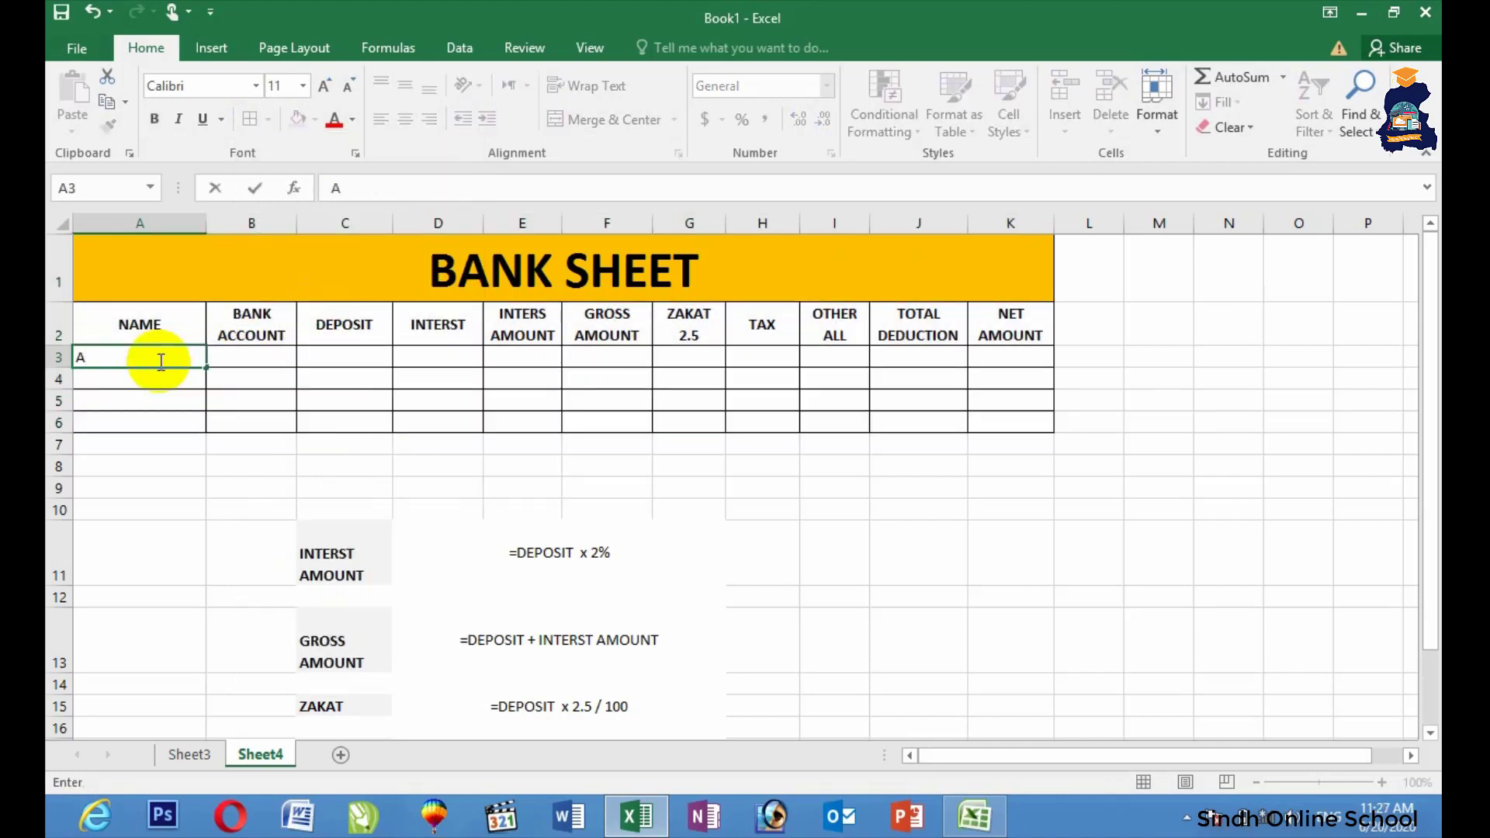
key("Tab")
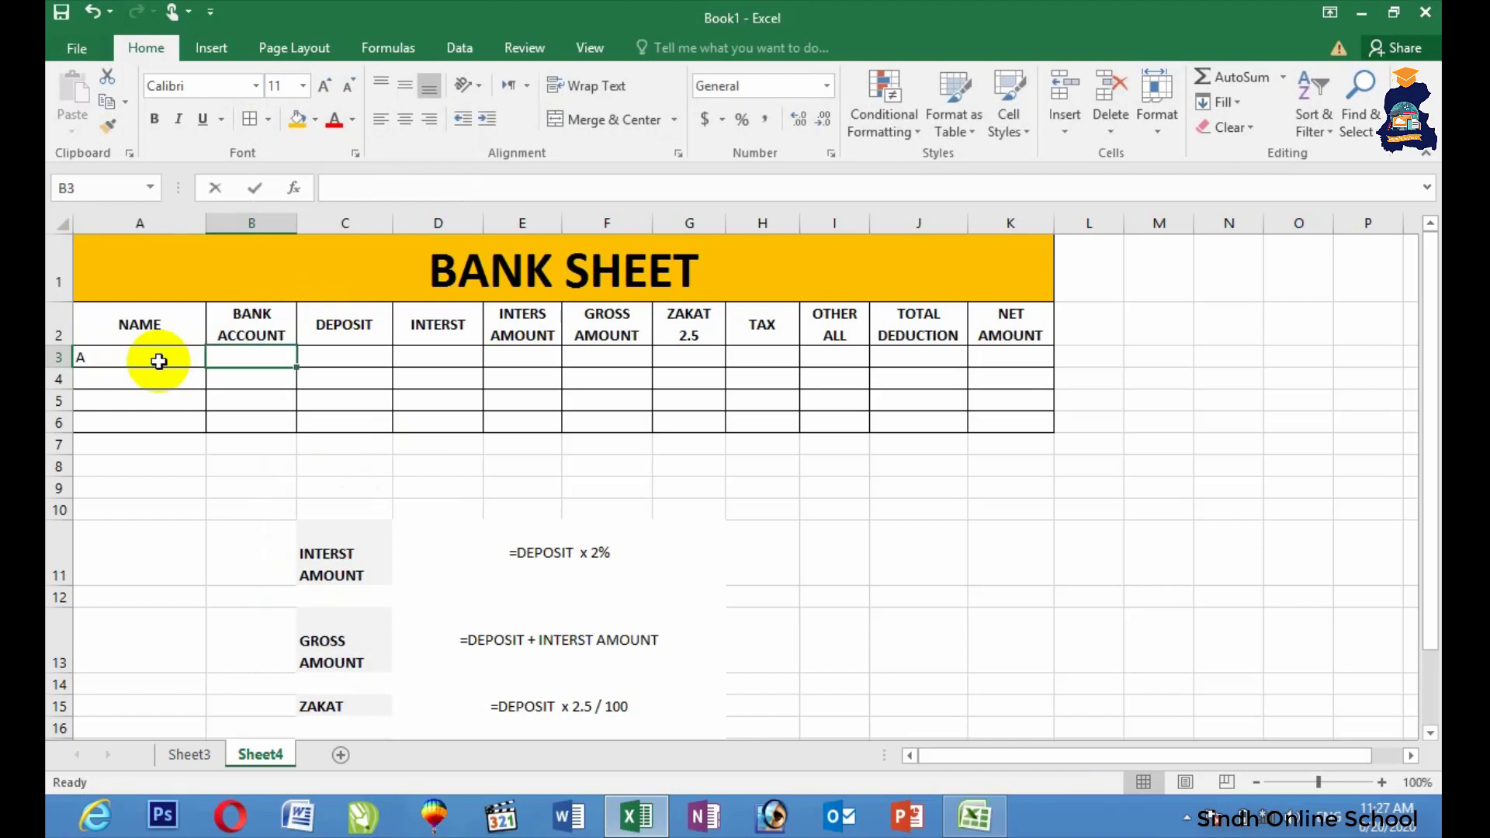
type("25414")
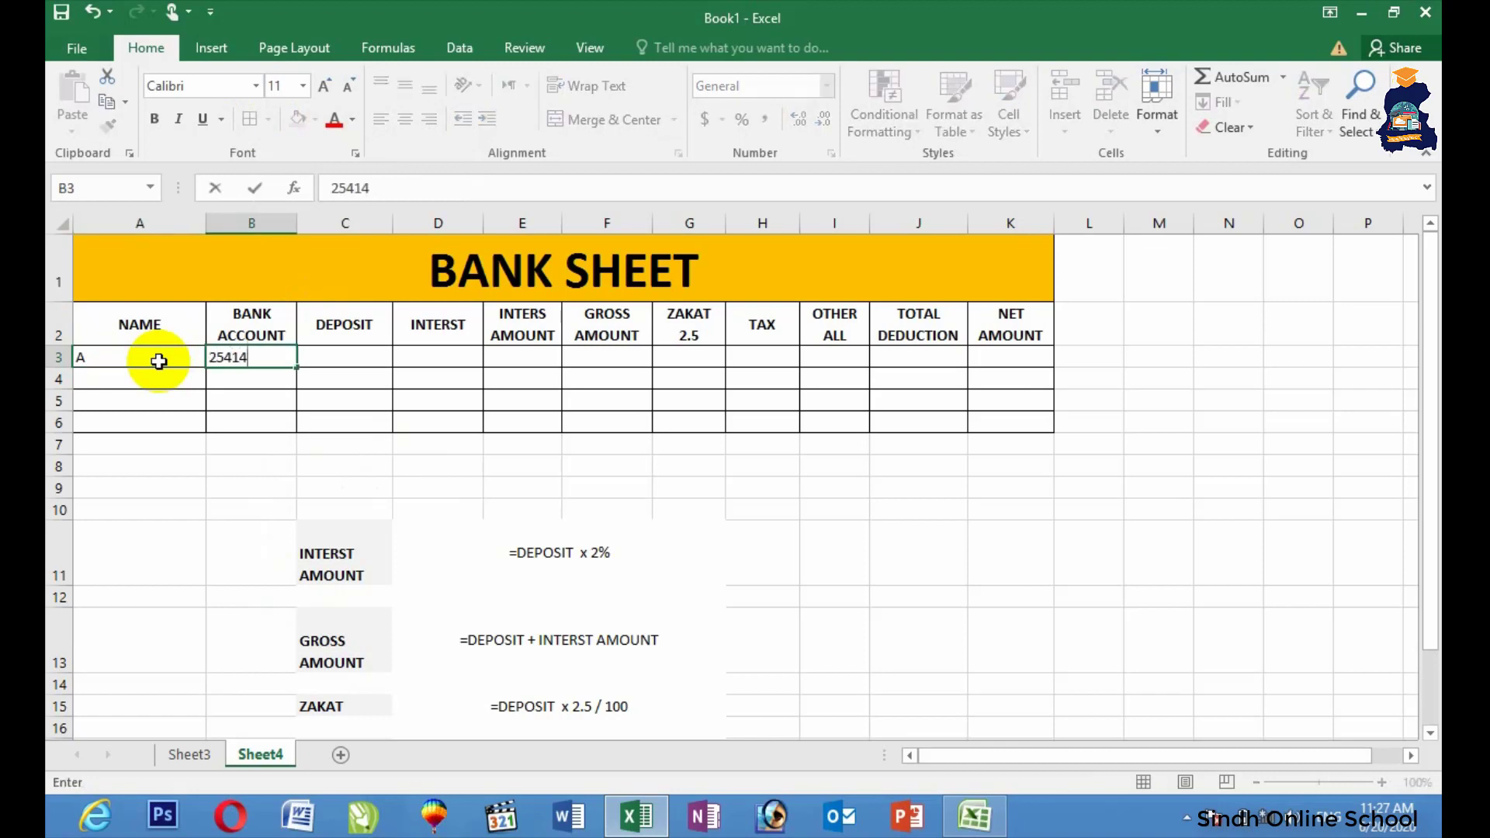
key("Tab")
type("80000")
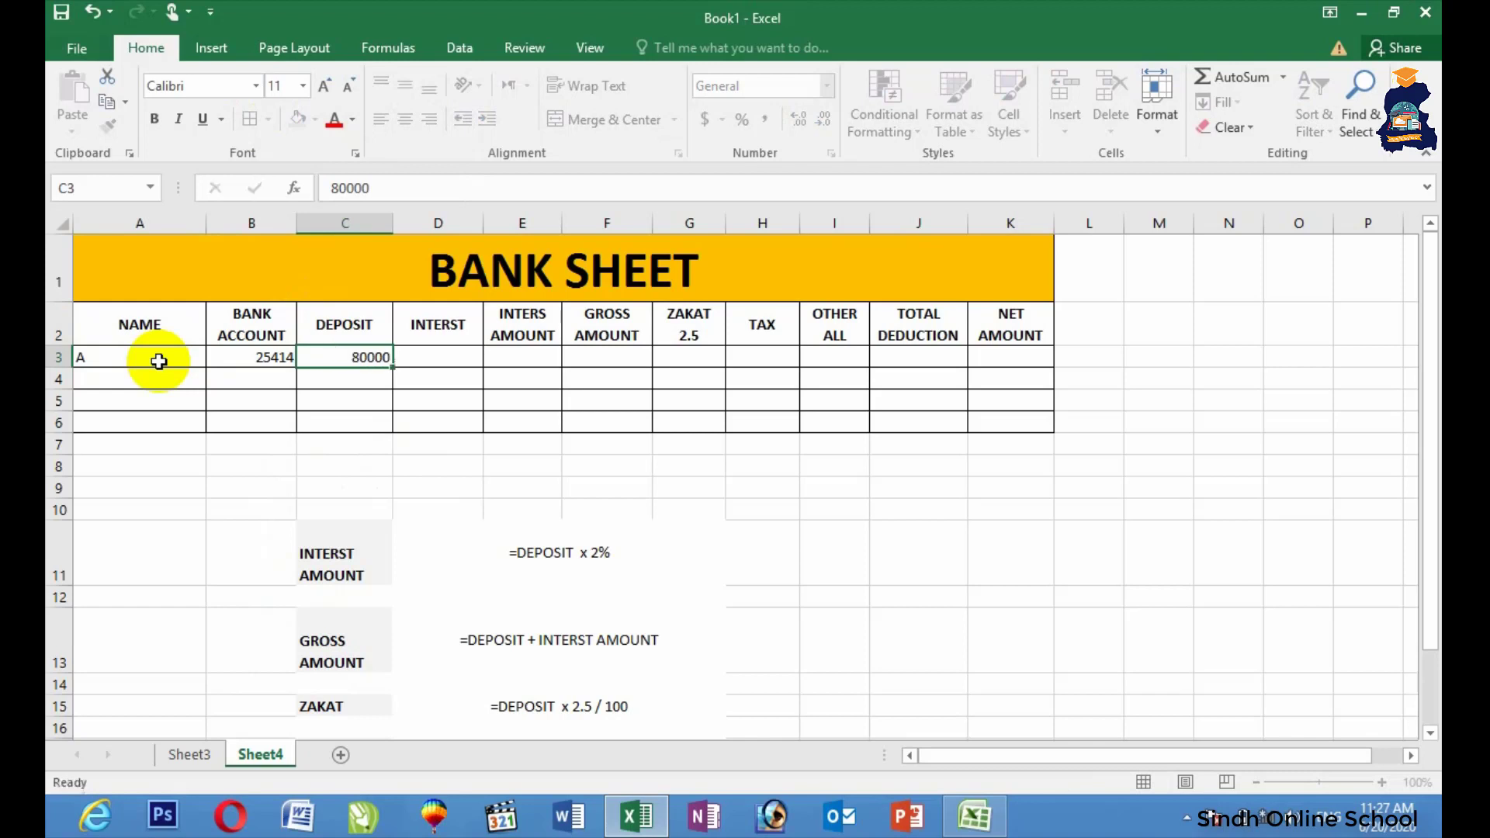
key("Tab")
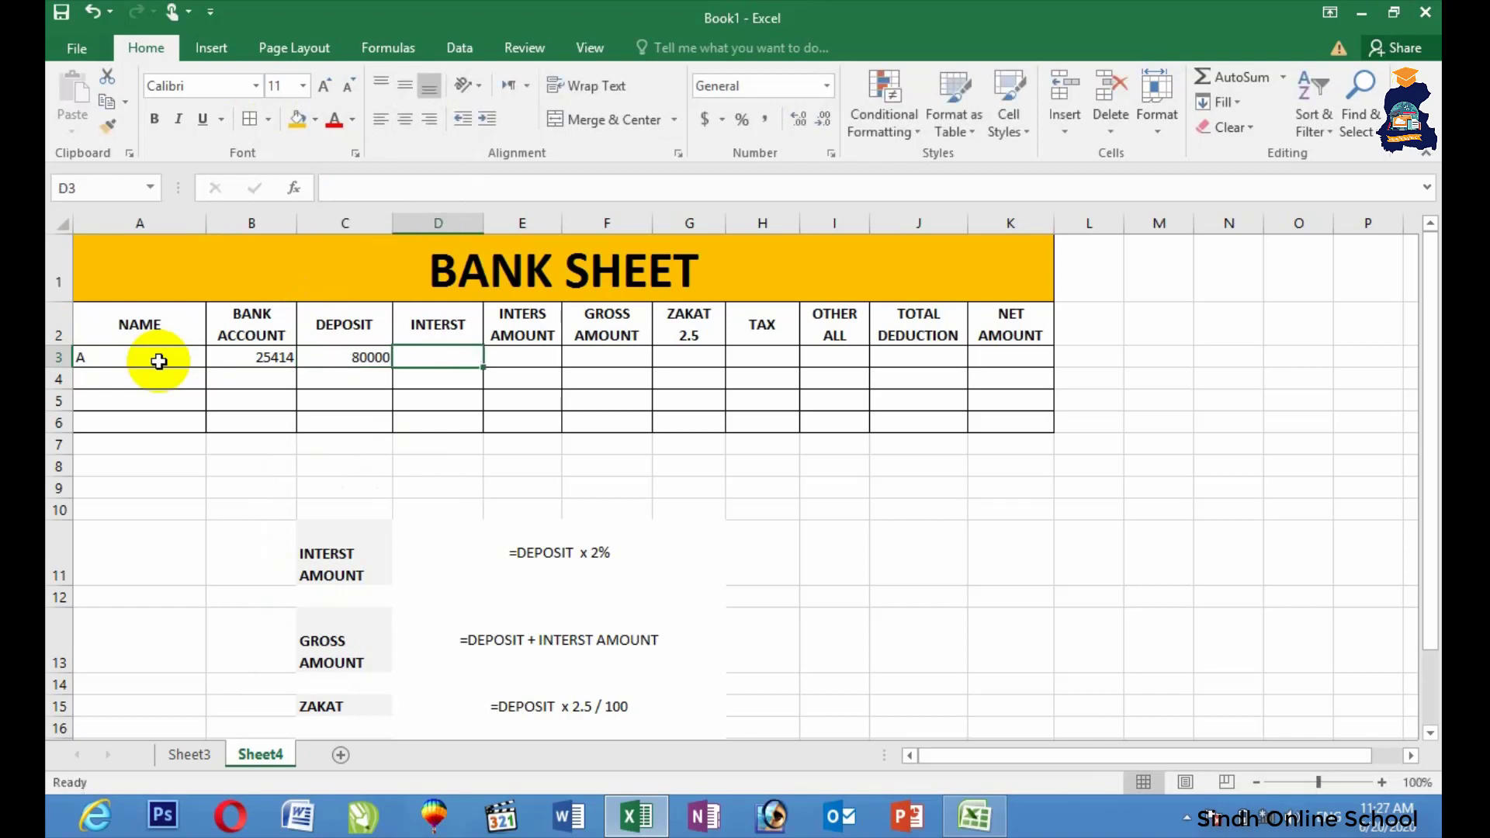
- Enter 2% as the interest rate in D3
type("2")
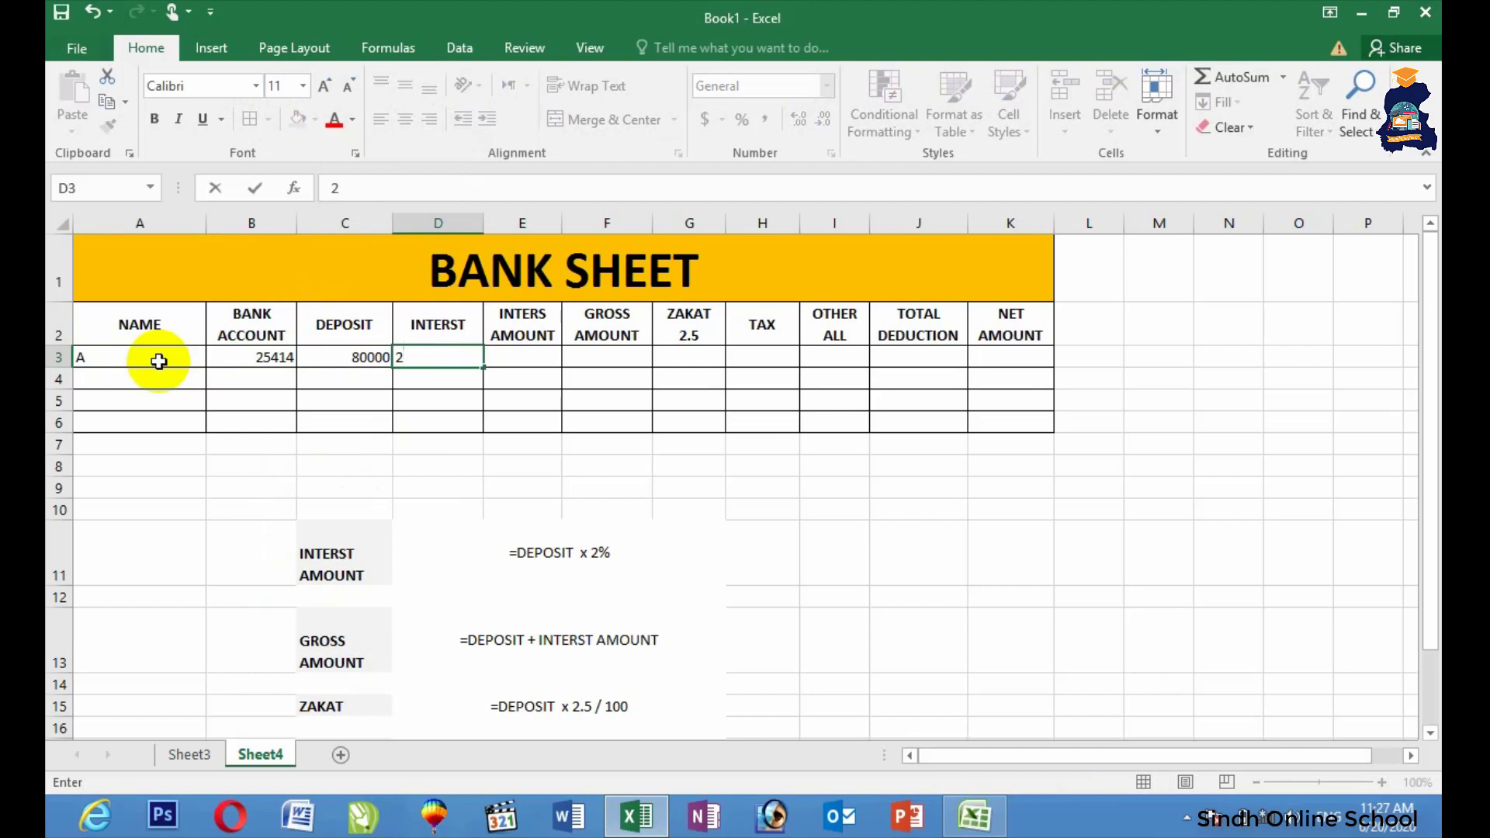
type("&")
key("BackSpace")
type("%")
key("Tab")
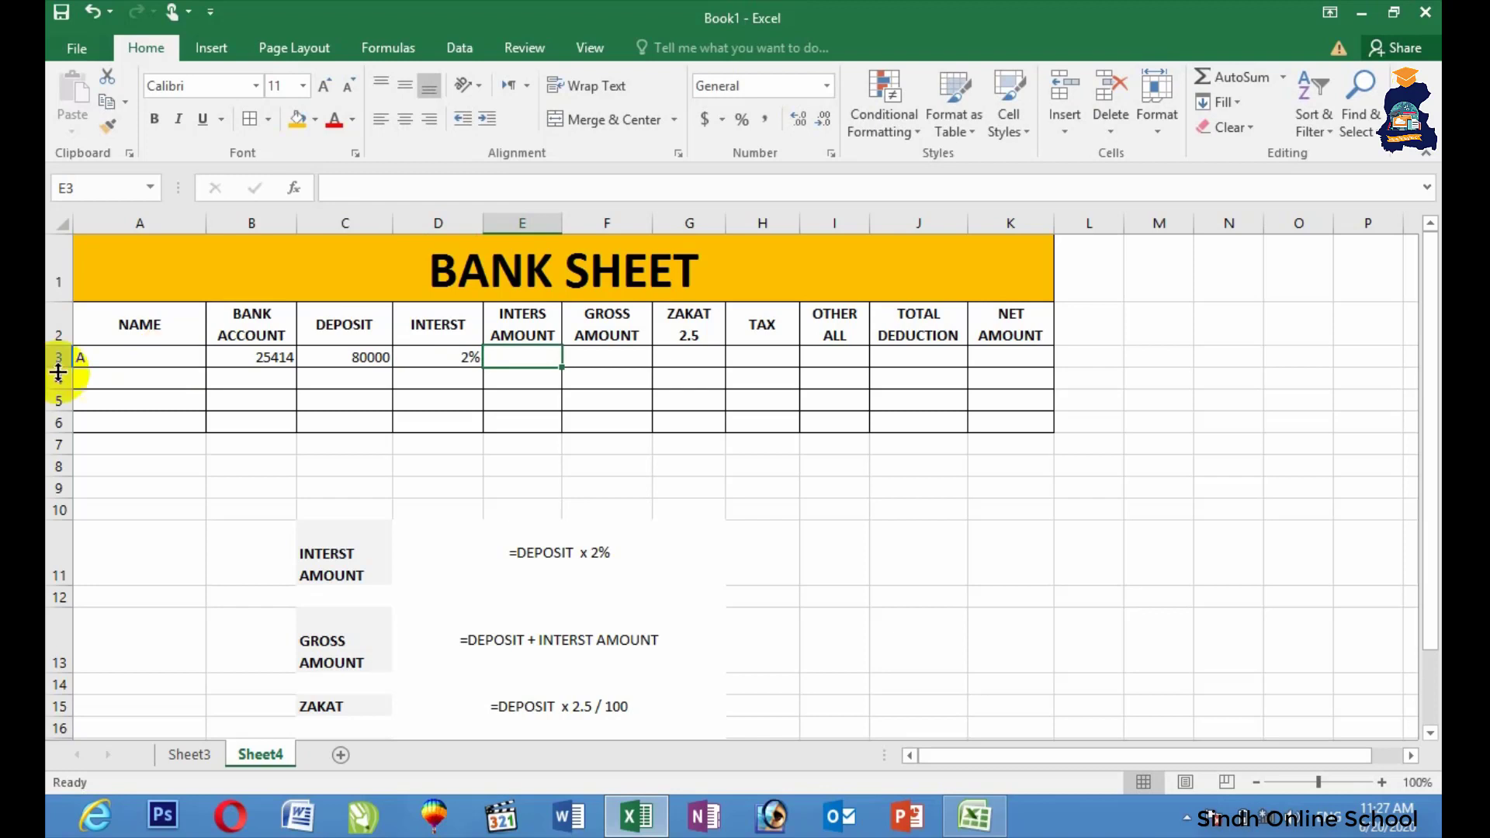
- Calculate the interest amount in E3 with the formula =C3*D3
left_click_drag(1429, 402, 1431, 433)
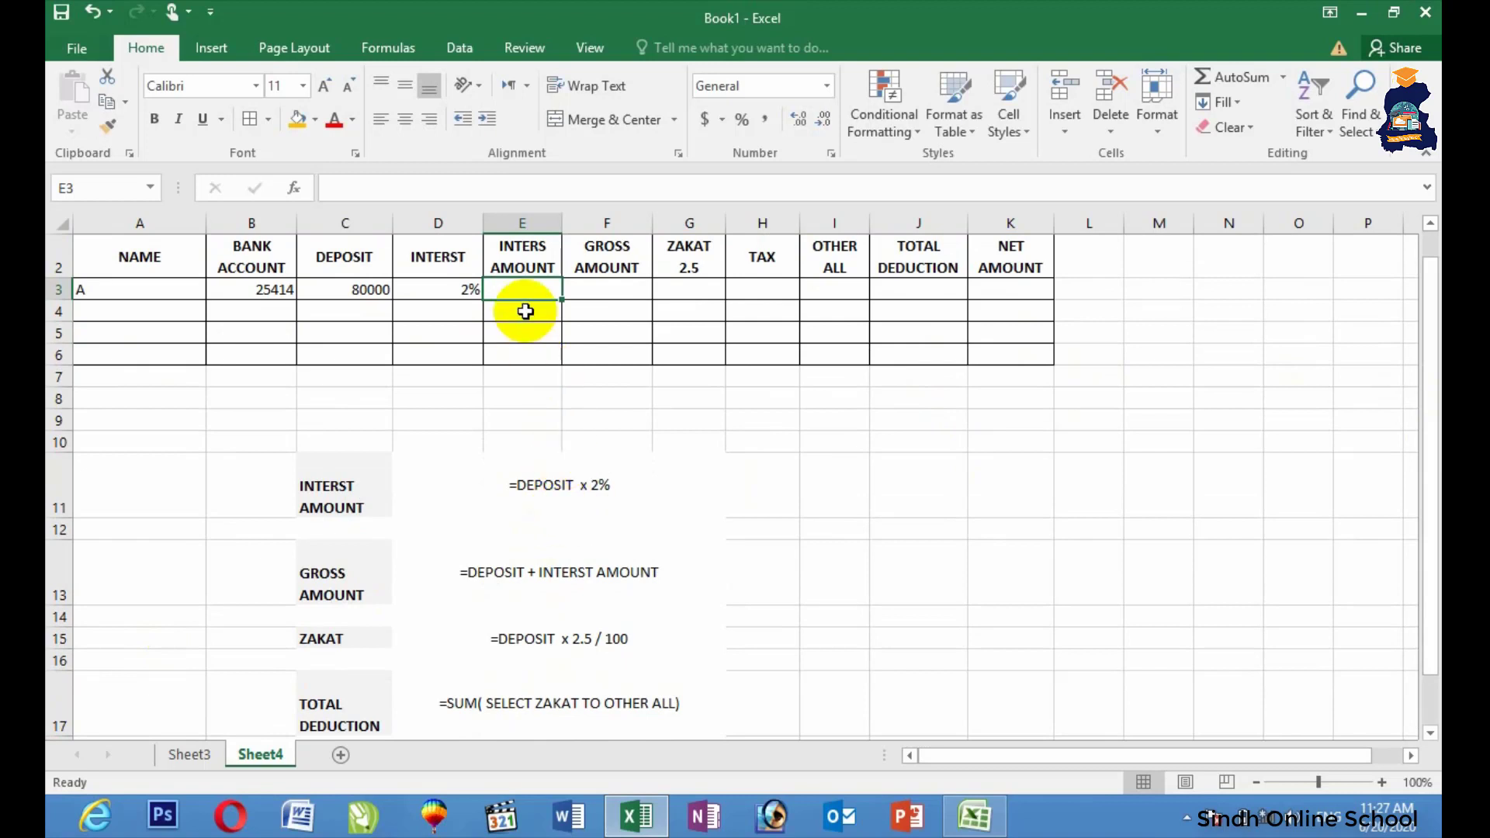
type("=")
left_click(356, 288)
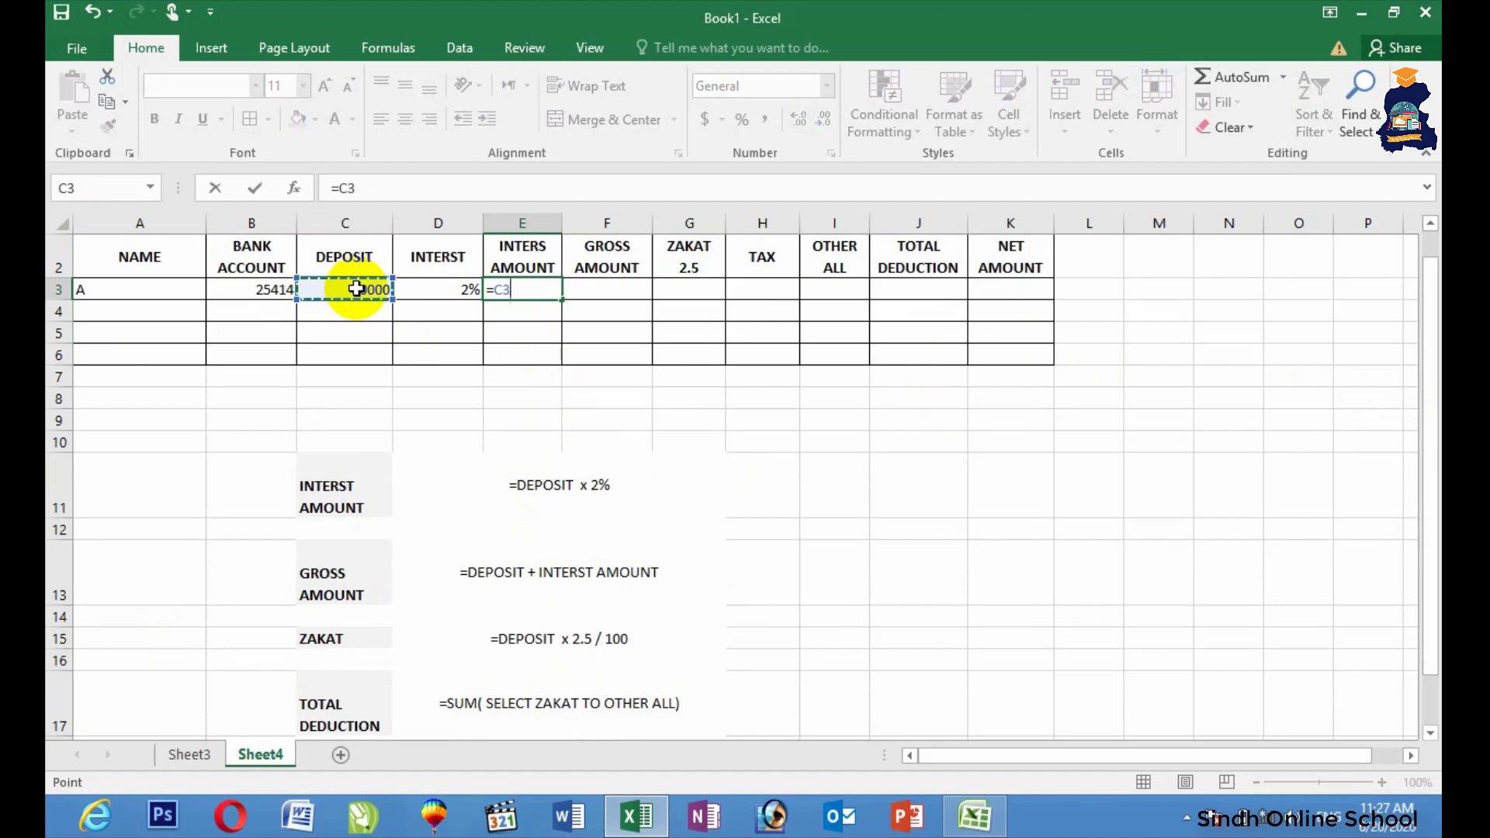
type("*")
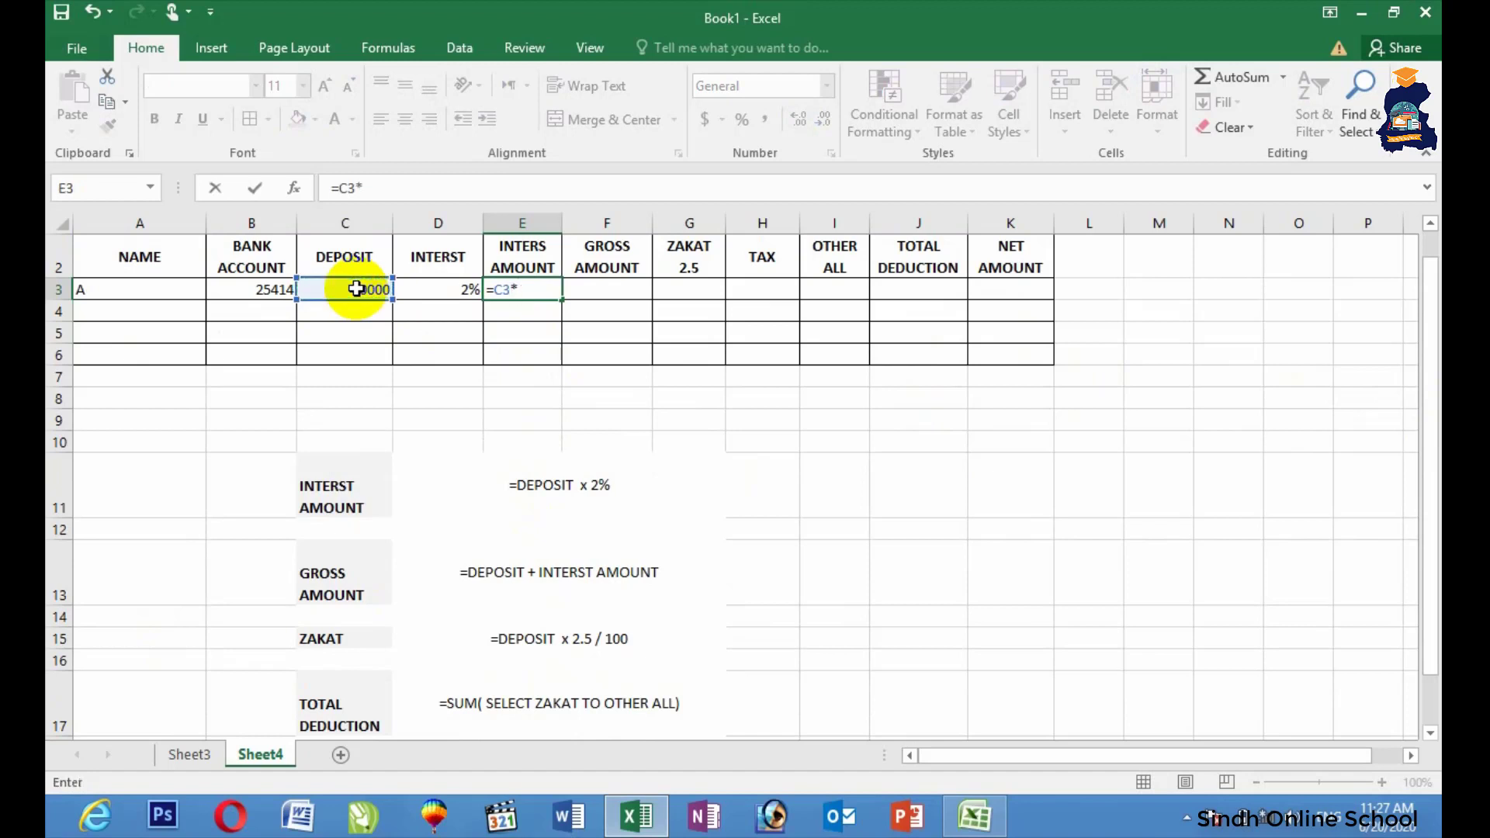
left_click(446, 290)
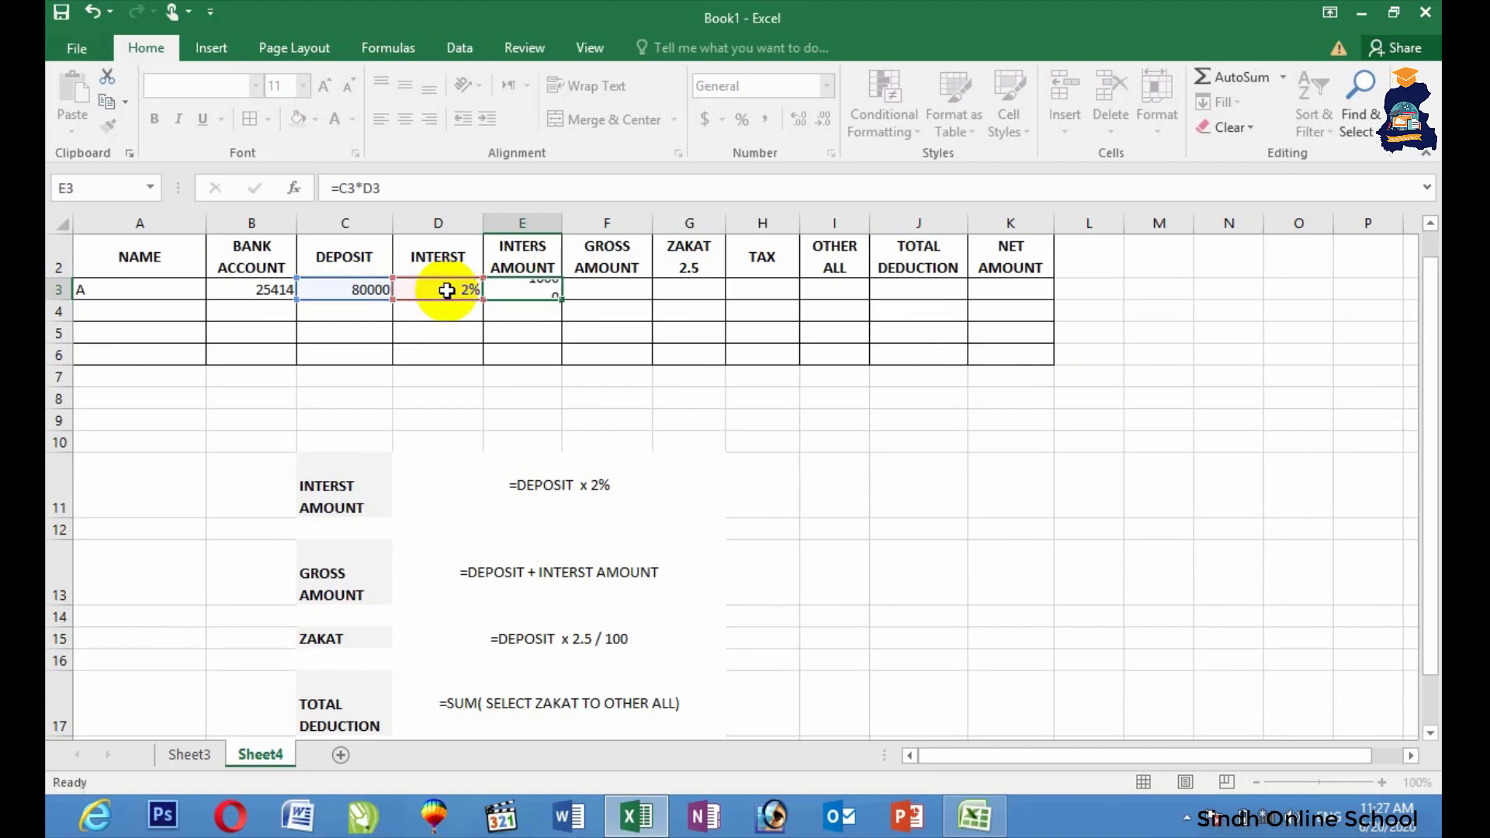
key("Return")
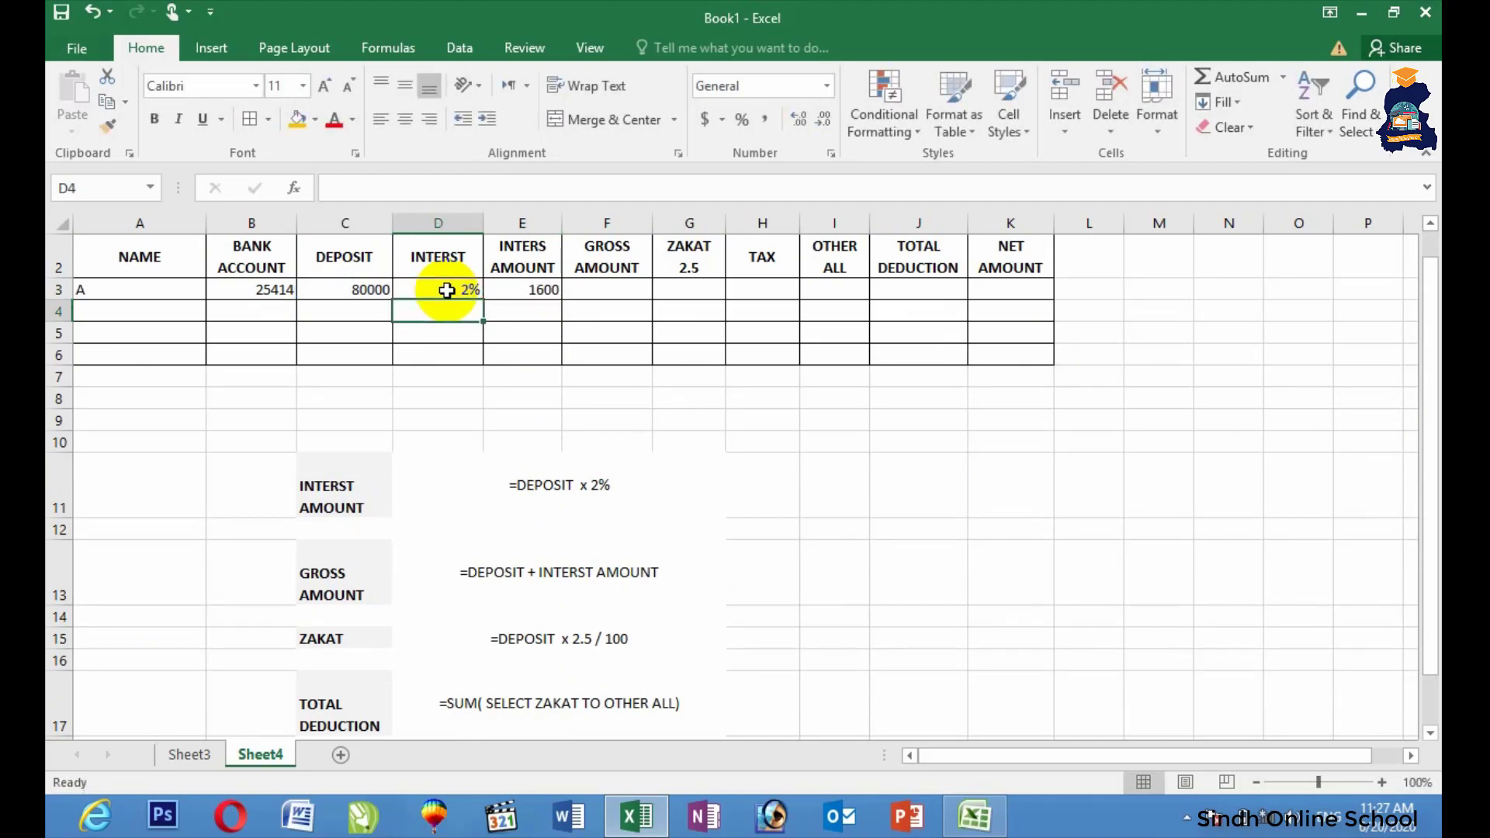
- Calculate the gross amount in F3 with the formula =C3+E3
left_click(634, 289)
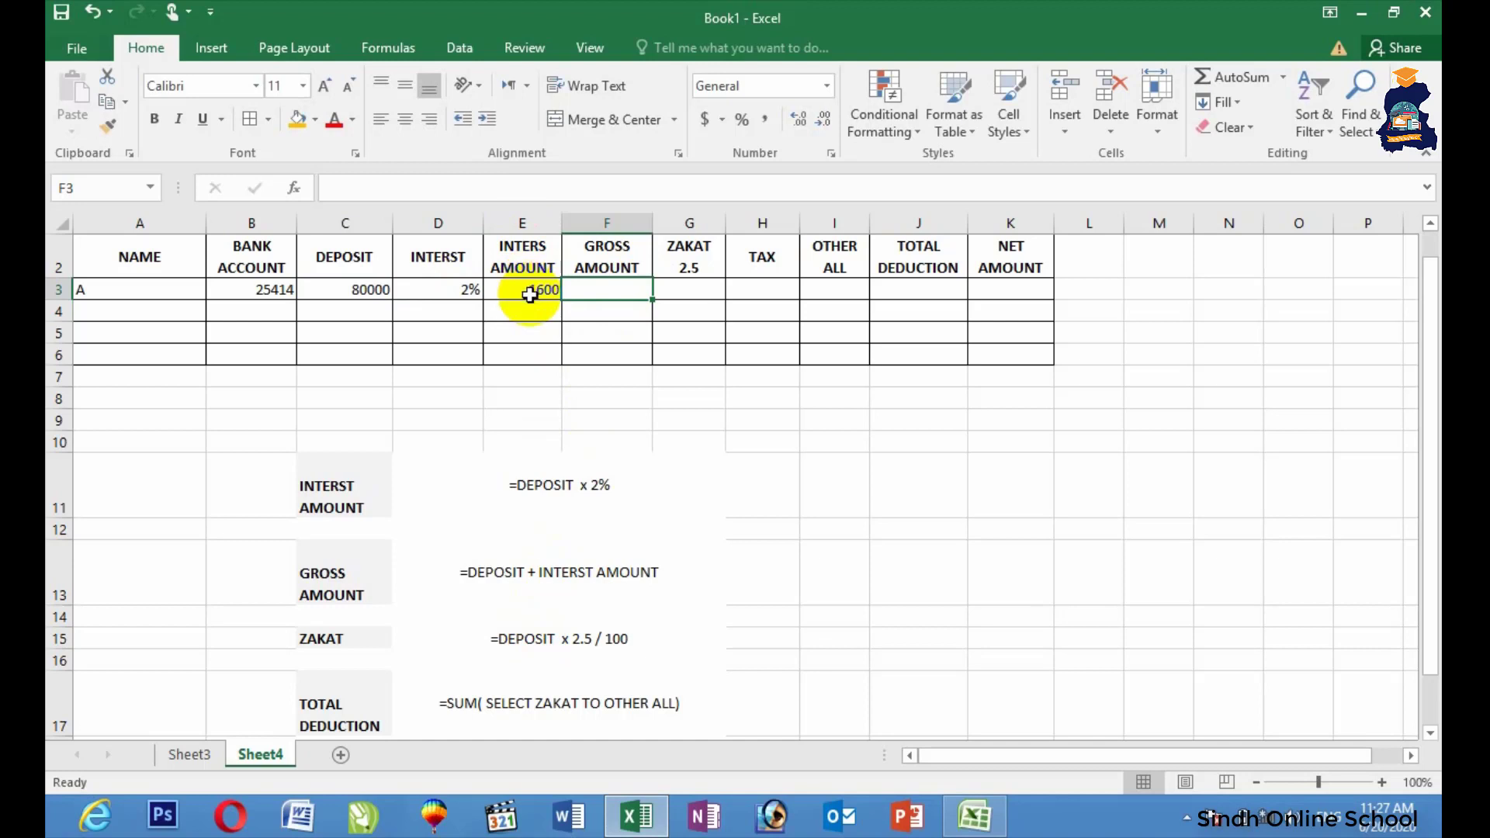
type("=")
left_click(361, 295)
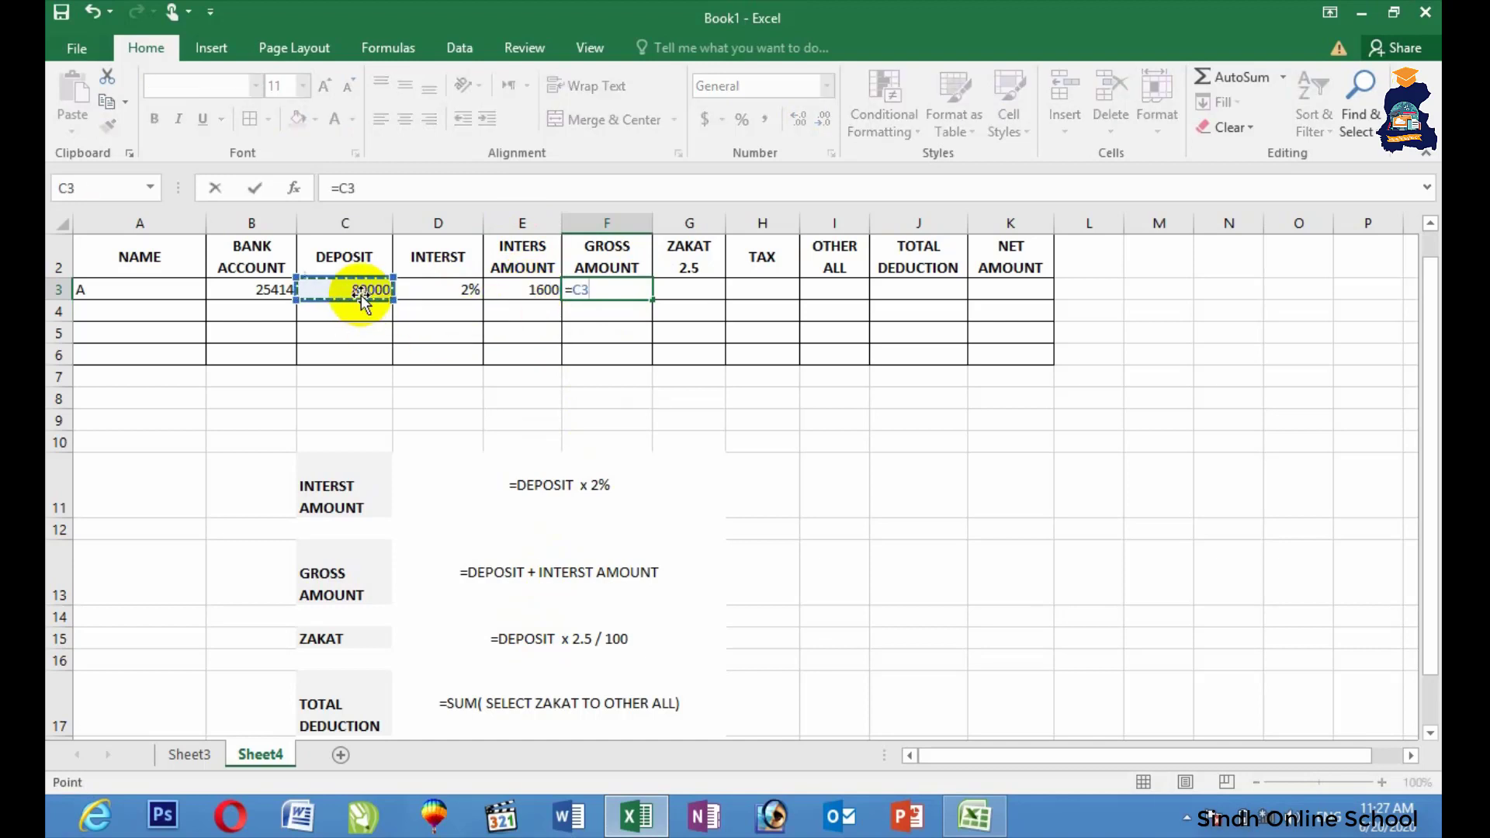
type("+")
left_click(530, 289)
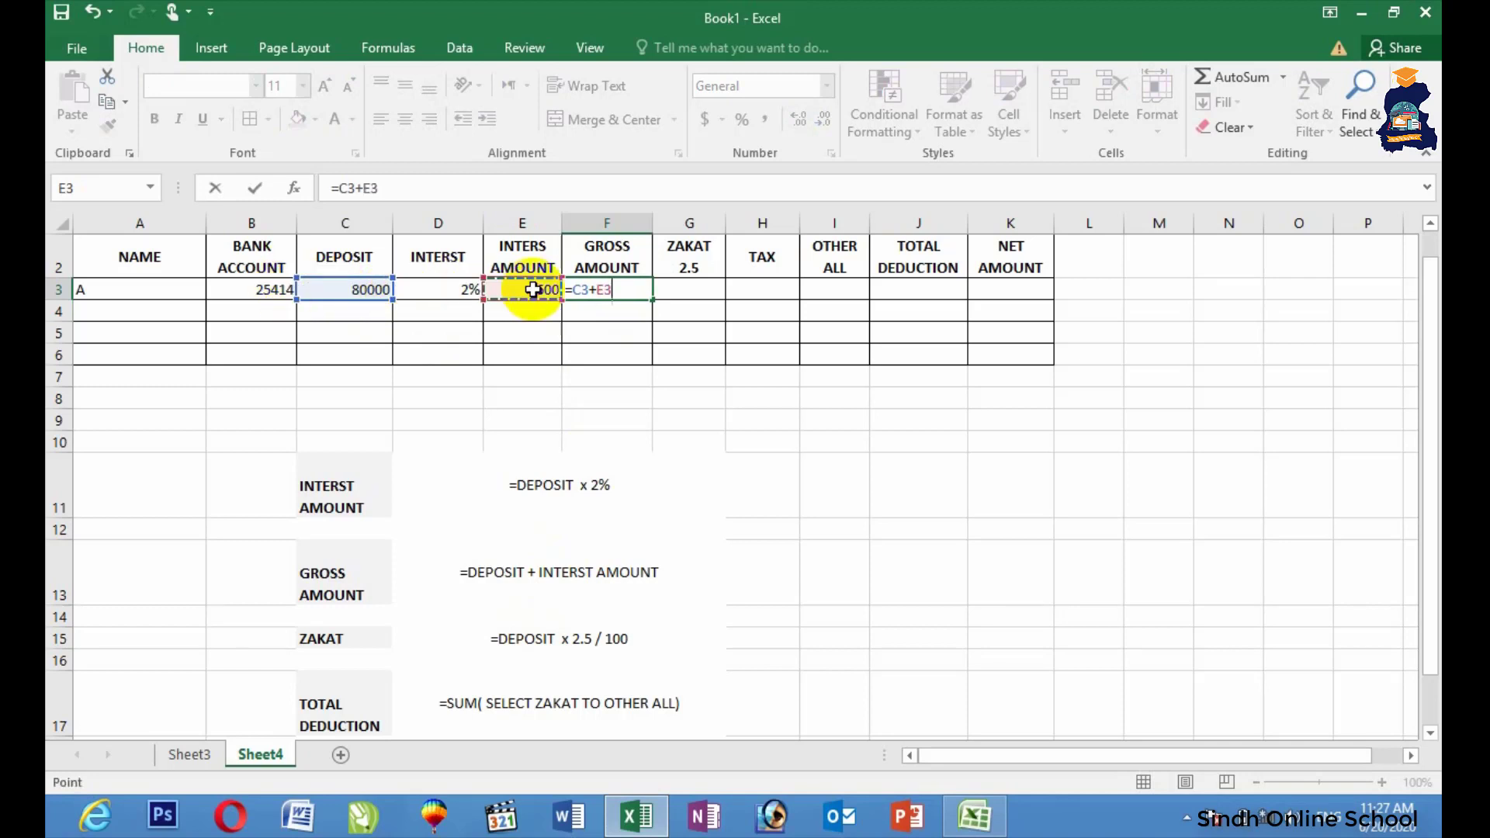
key("Return")
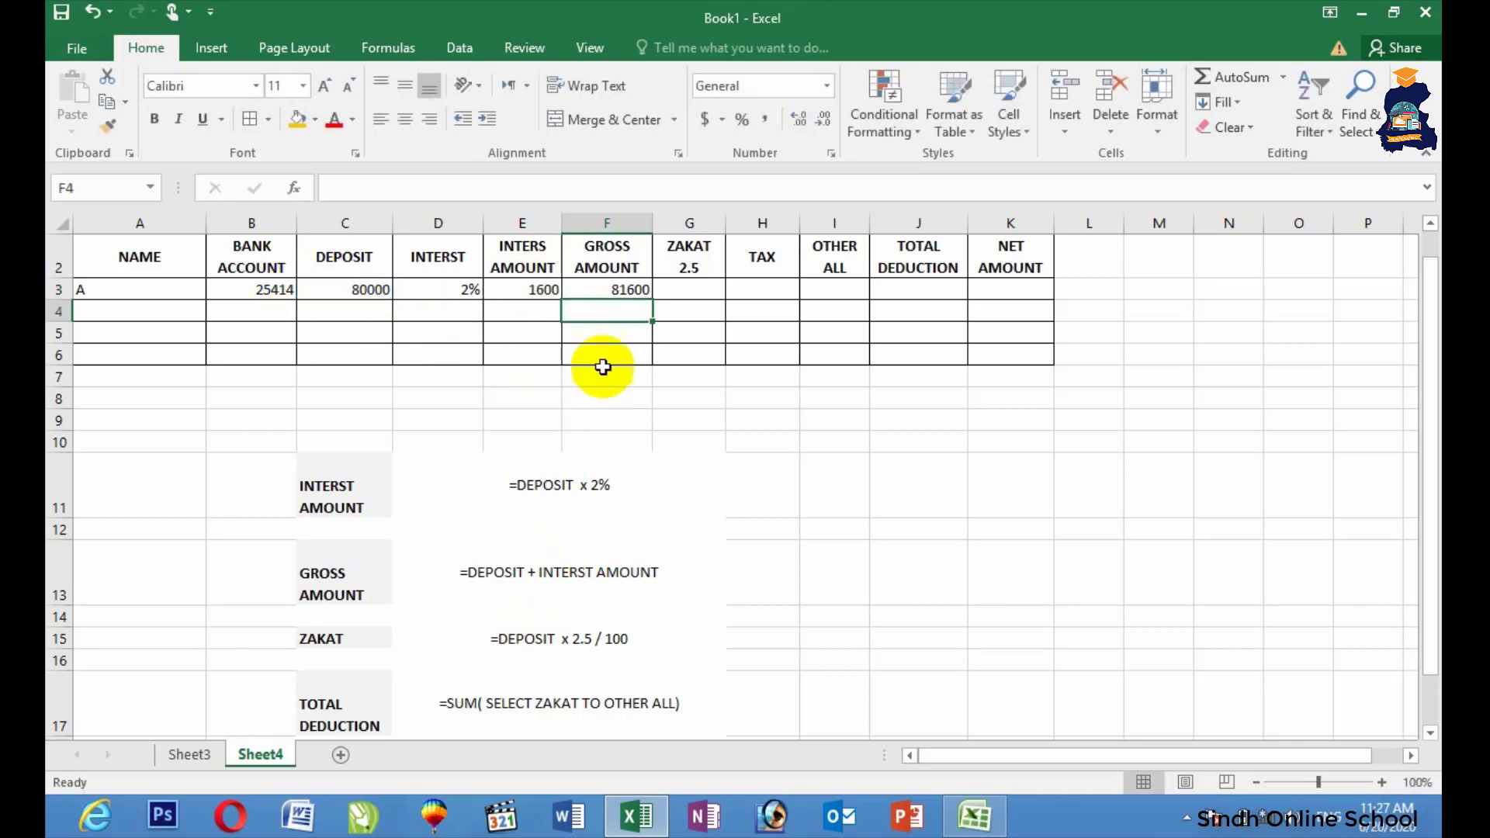
- Calculate the zakat in G3 with the formula =C3*2.5/100
left_click(683, 298)
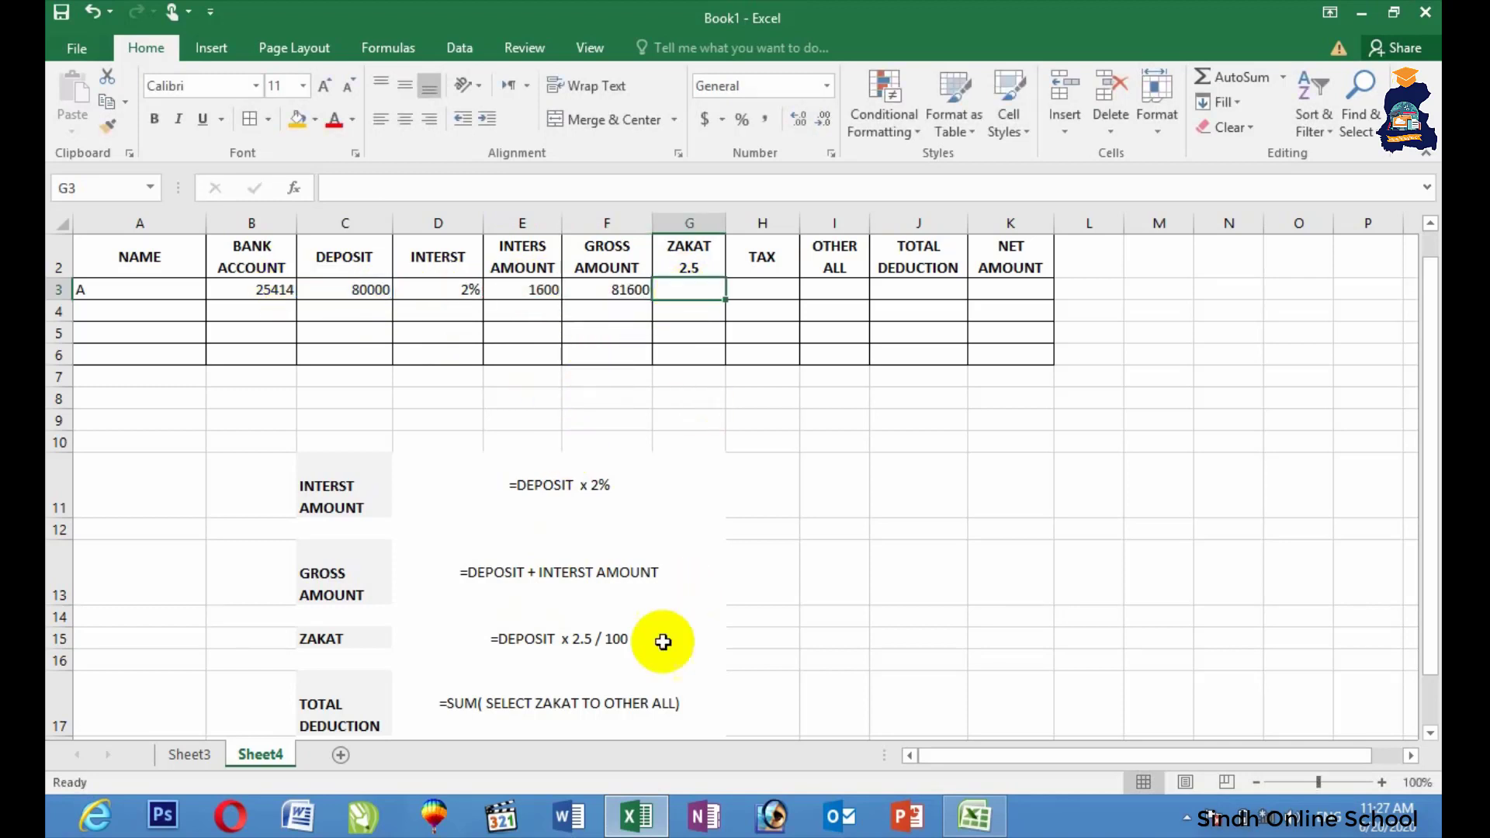
type("=")
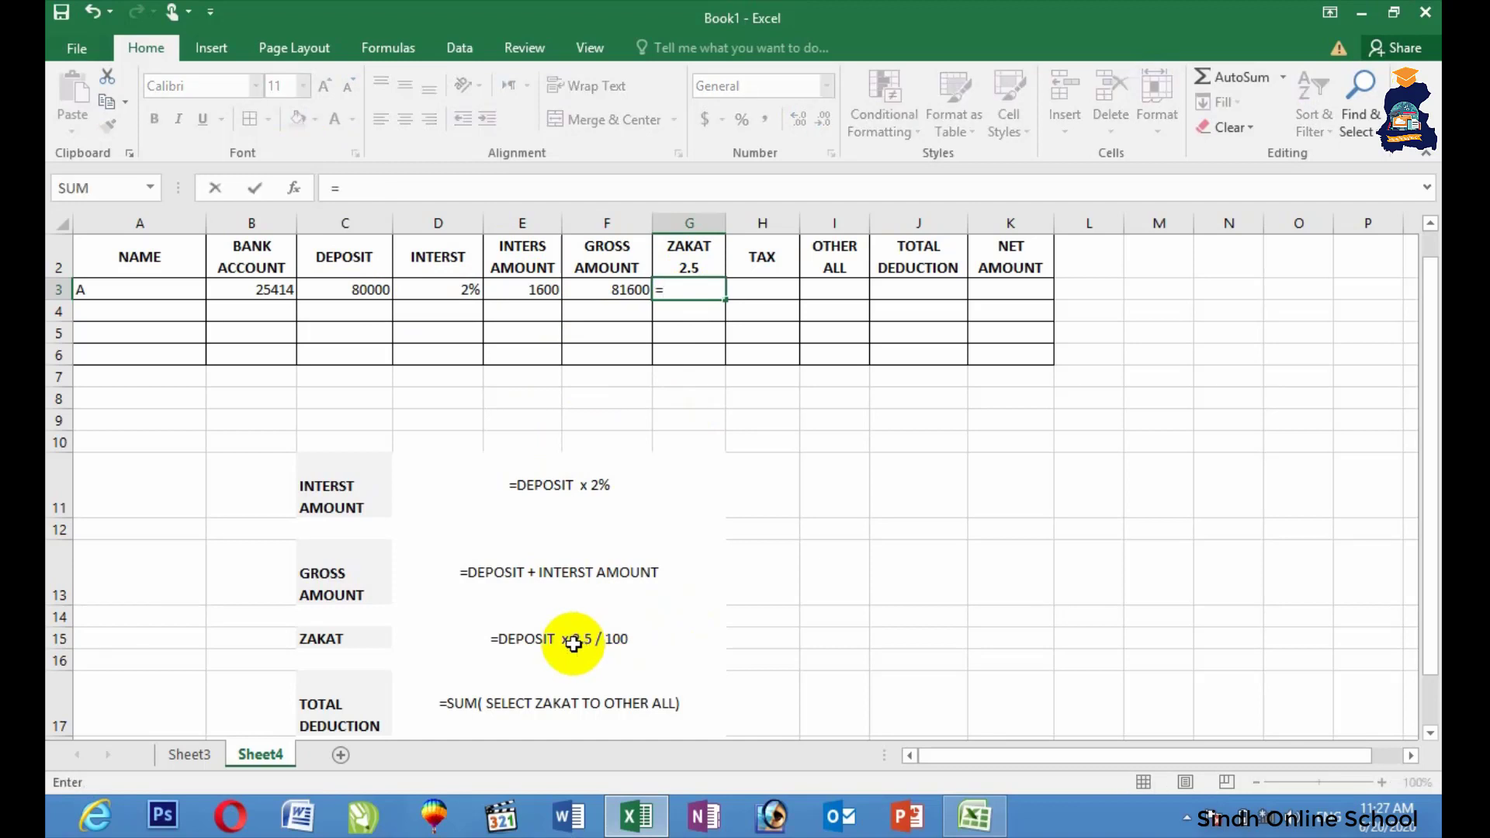
left_click(343, 291)
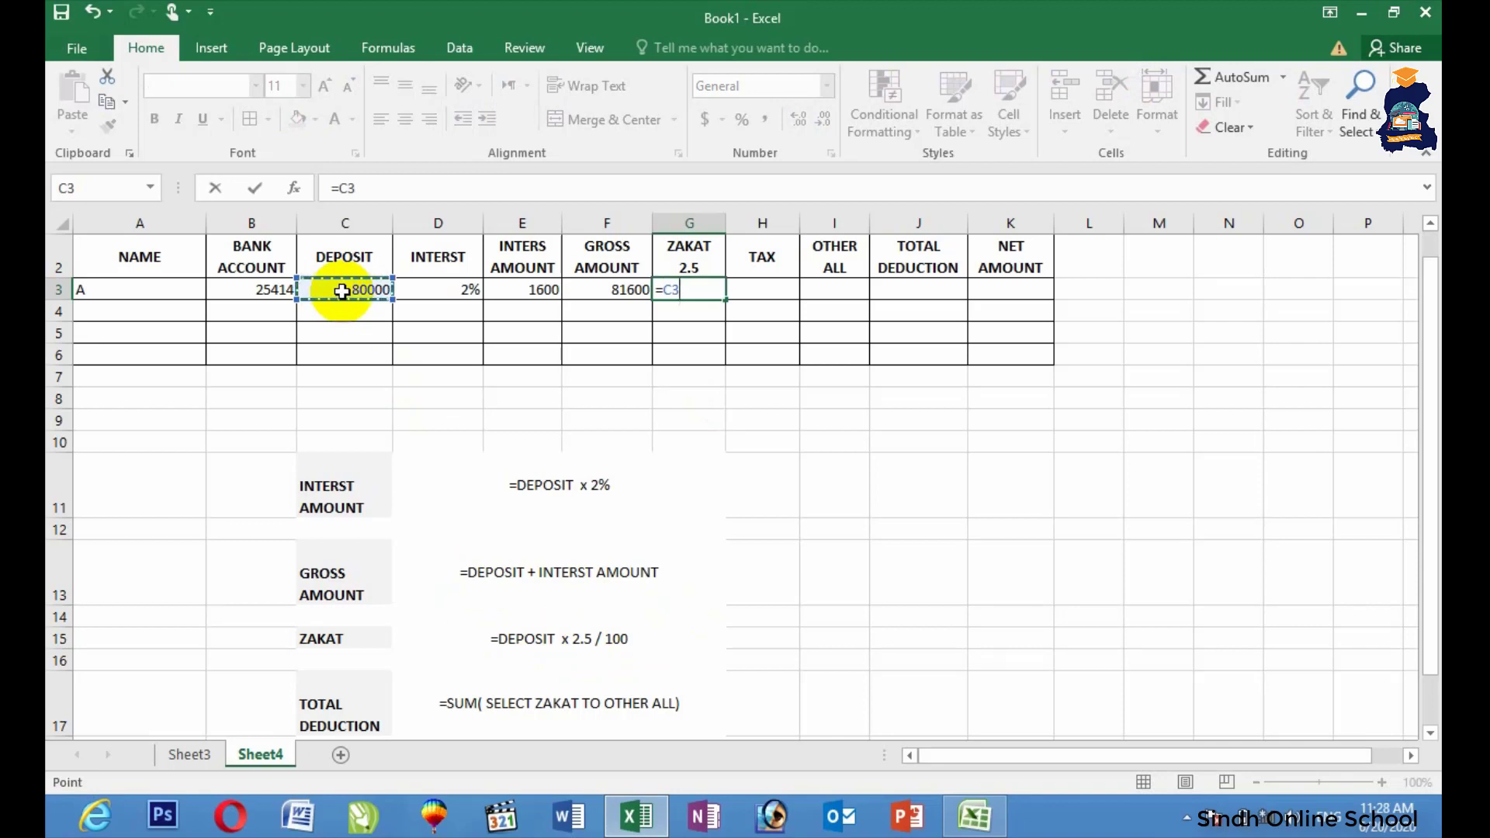
key("BackSpace")
type("*")
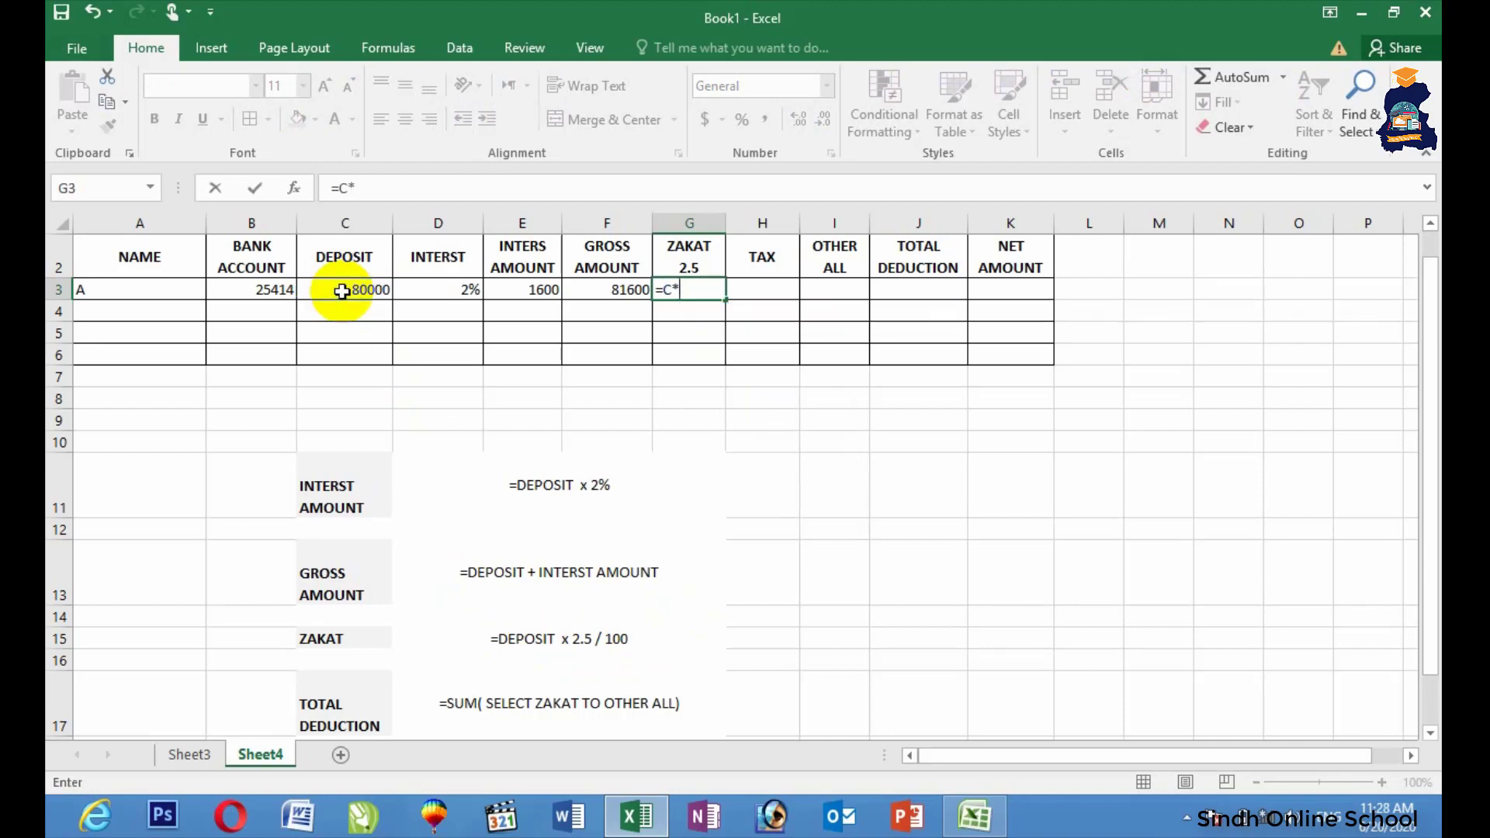
key("BackSpace")
key("BackSpace")
left_click(342, 291)
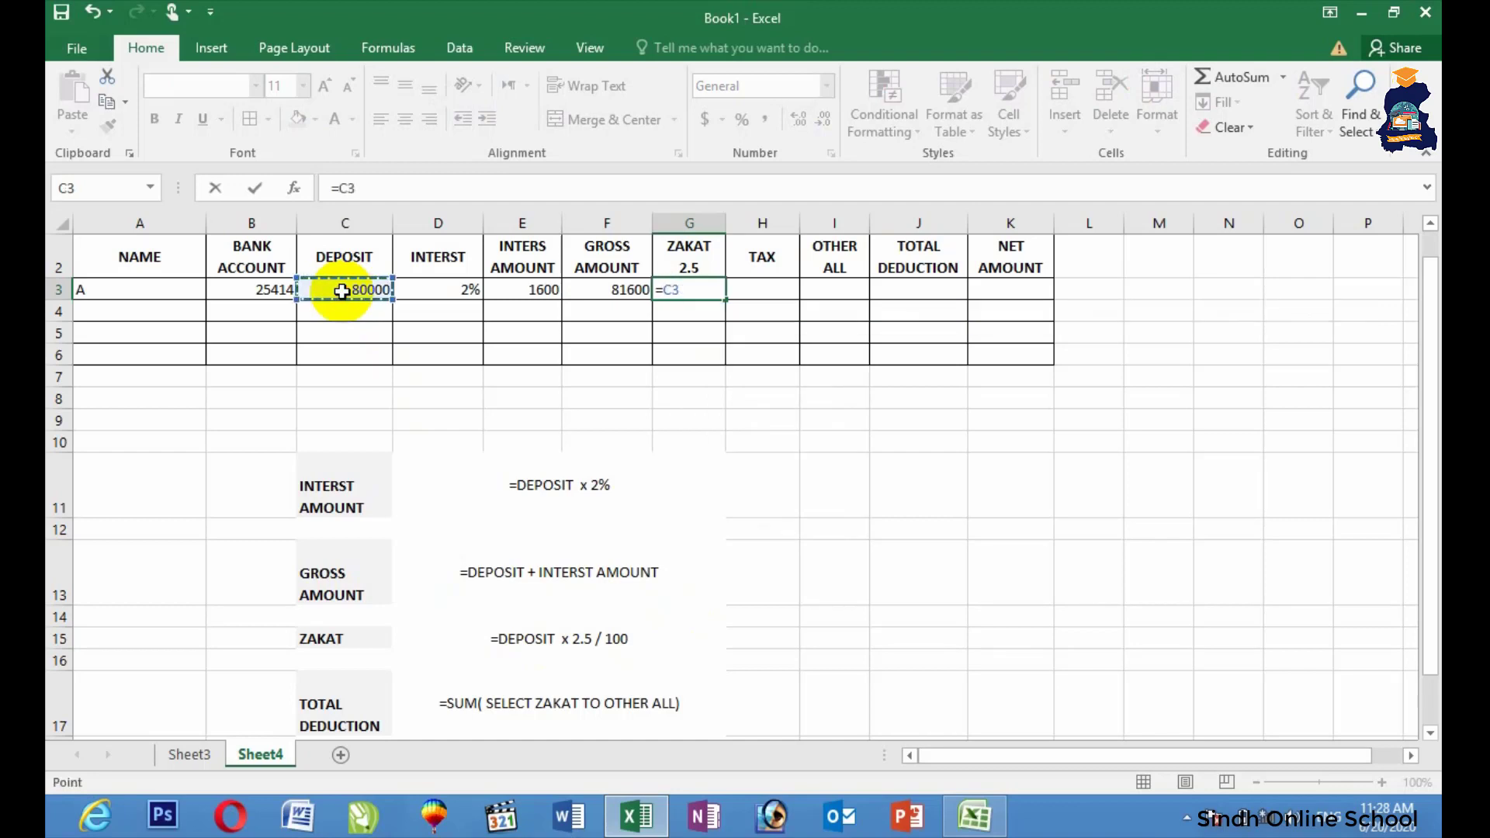
type("*2.51")
key("BackSpace")
type("/100")
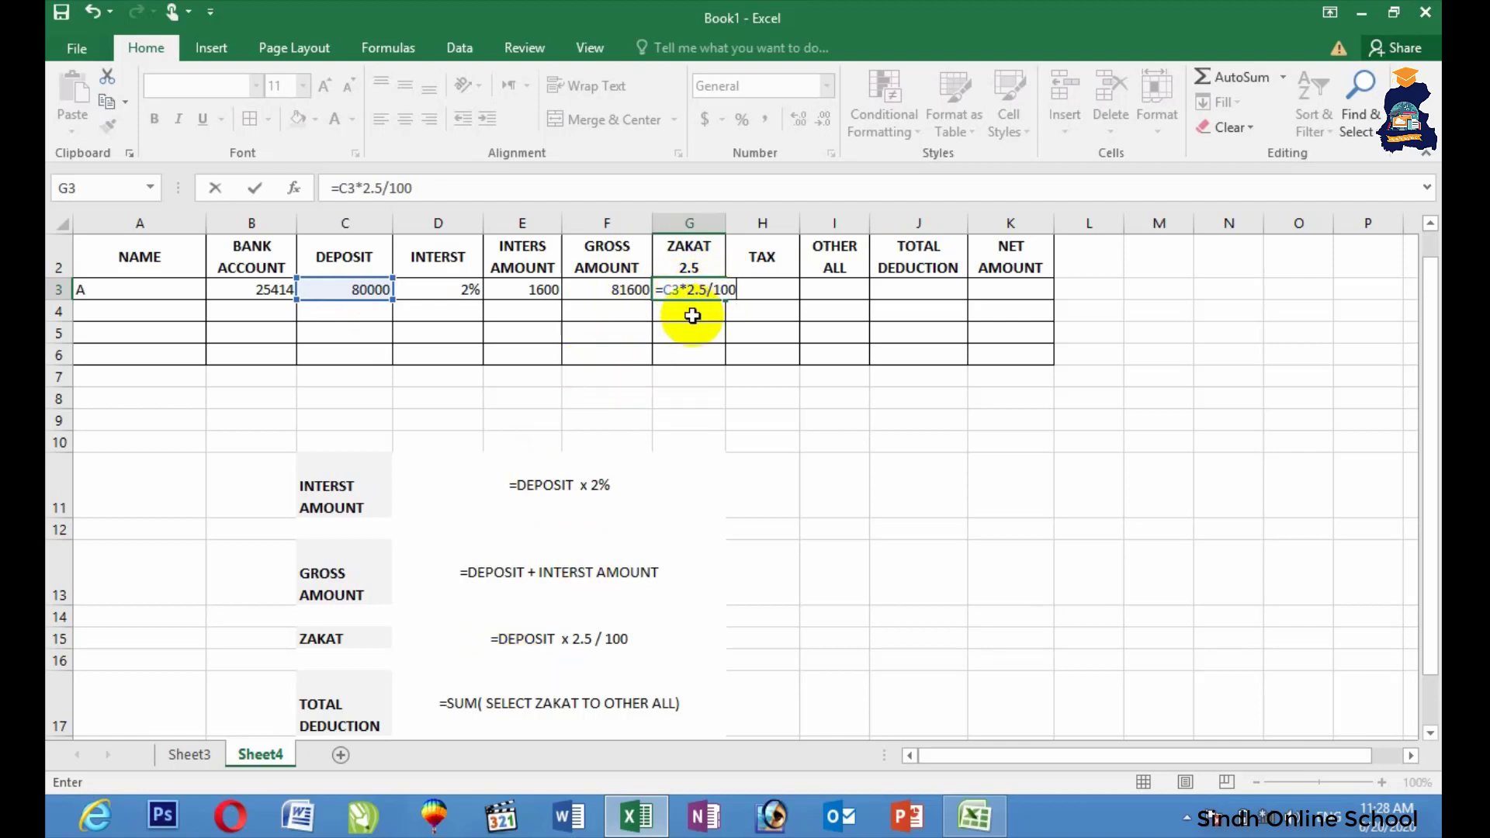
key("Return")
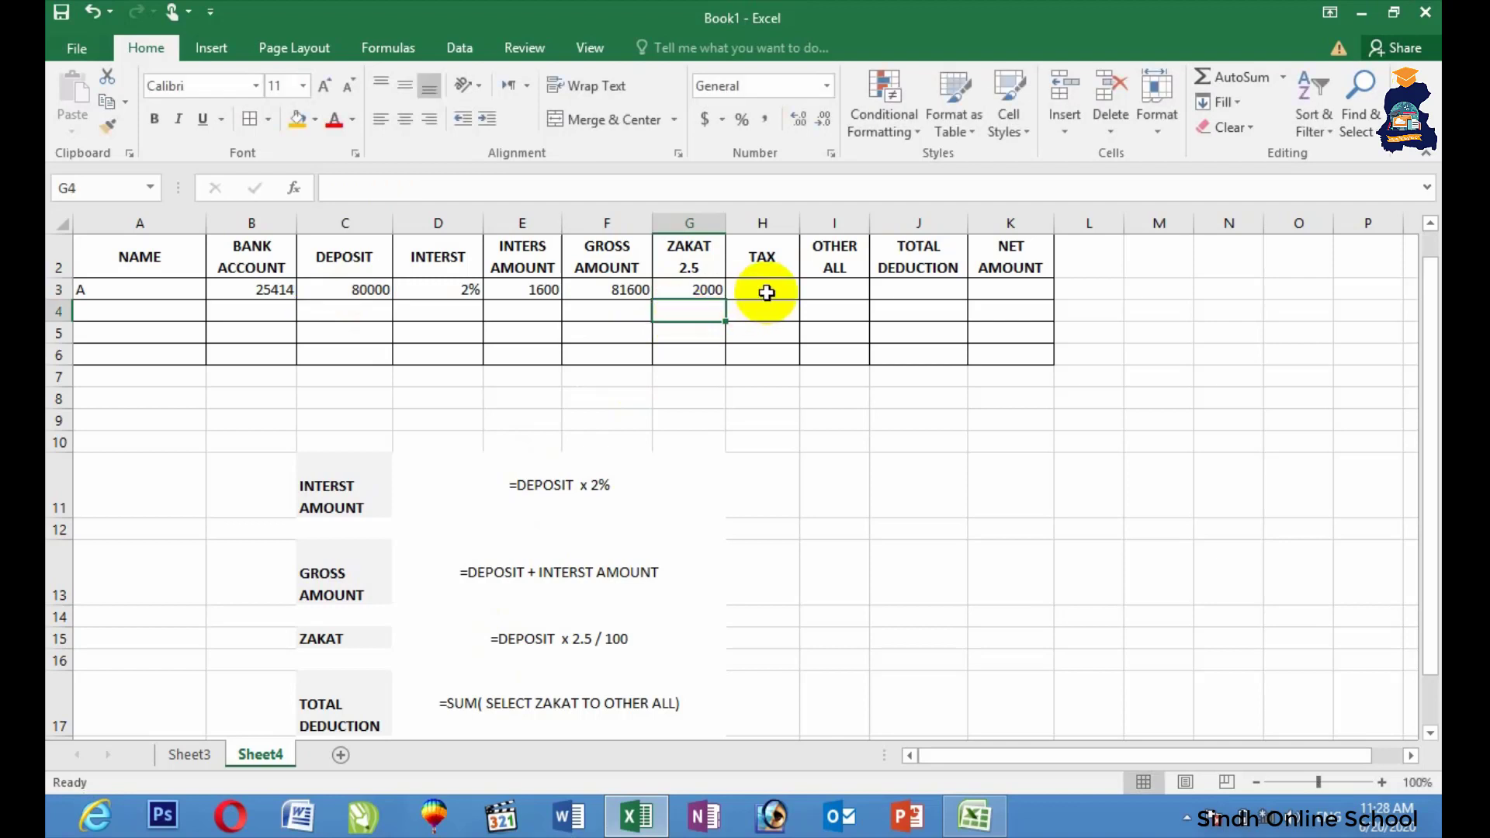
- Enter 200 as the tax in H3 and 300 as the other allowance amount in I3
left_click(767, 292)
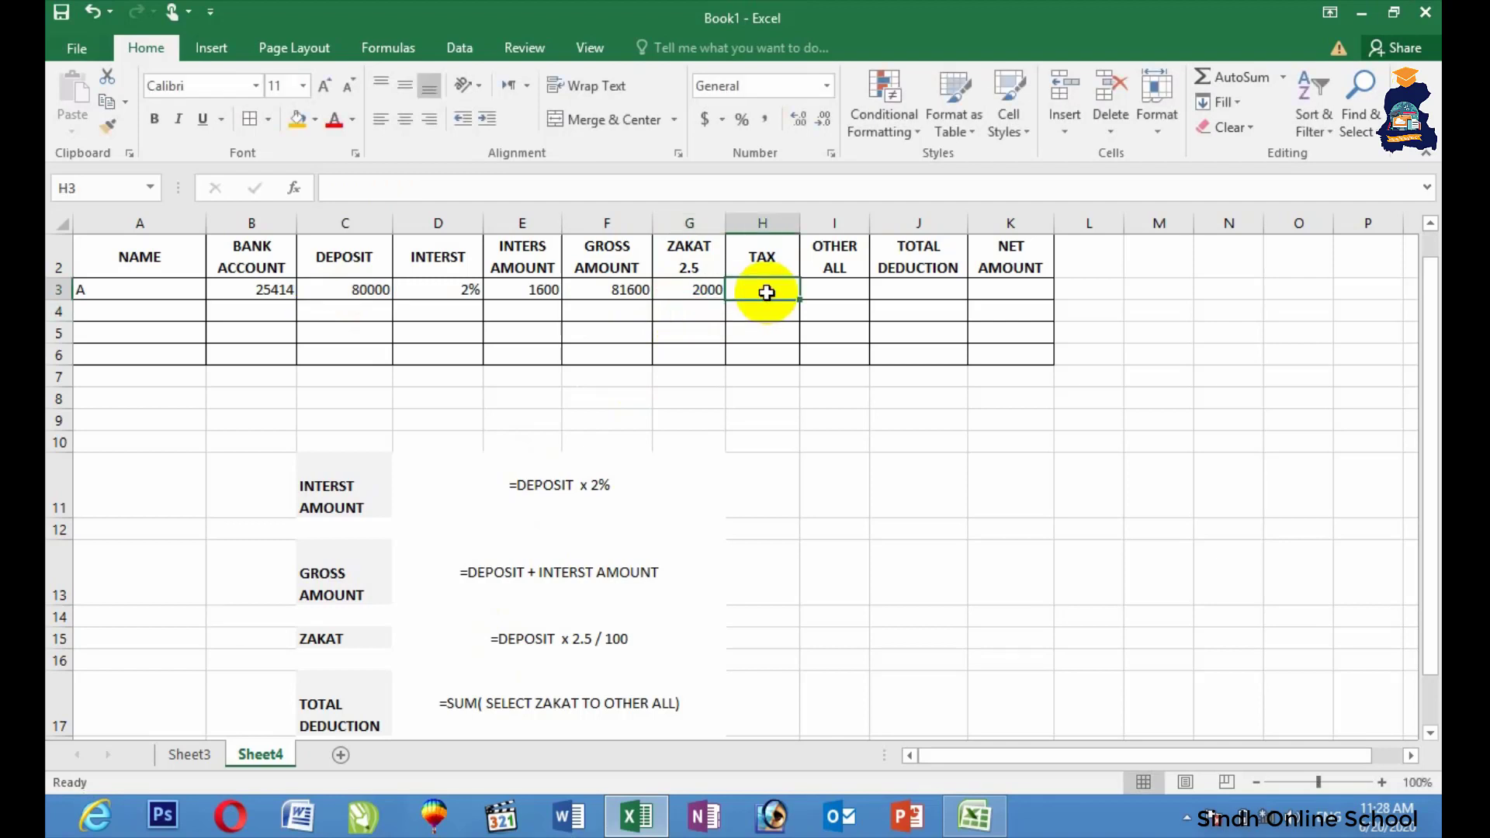
type("200")
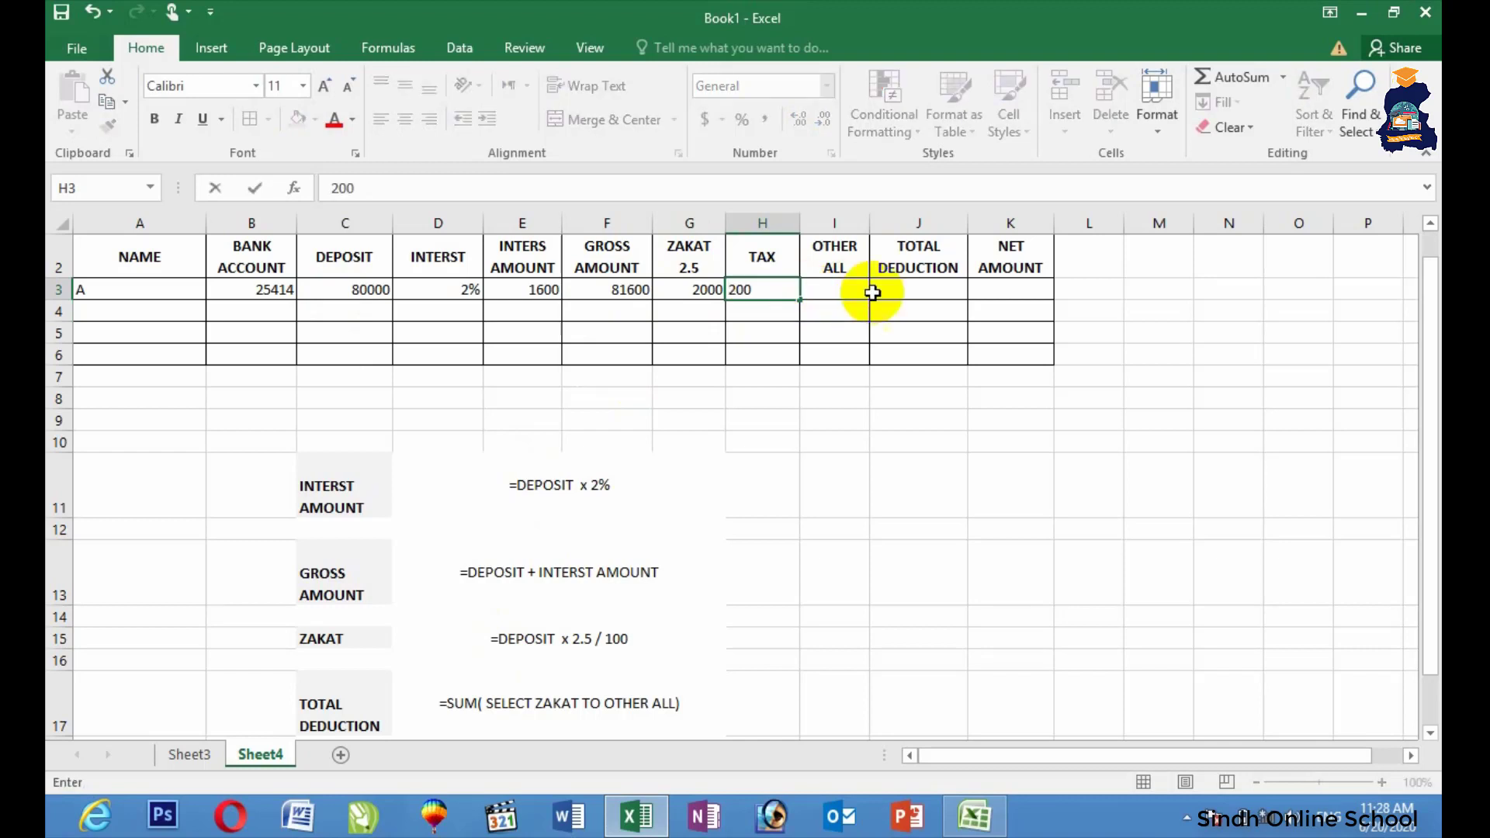
left_click(835, 288)
type("300")
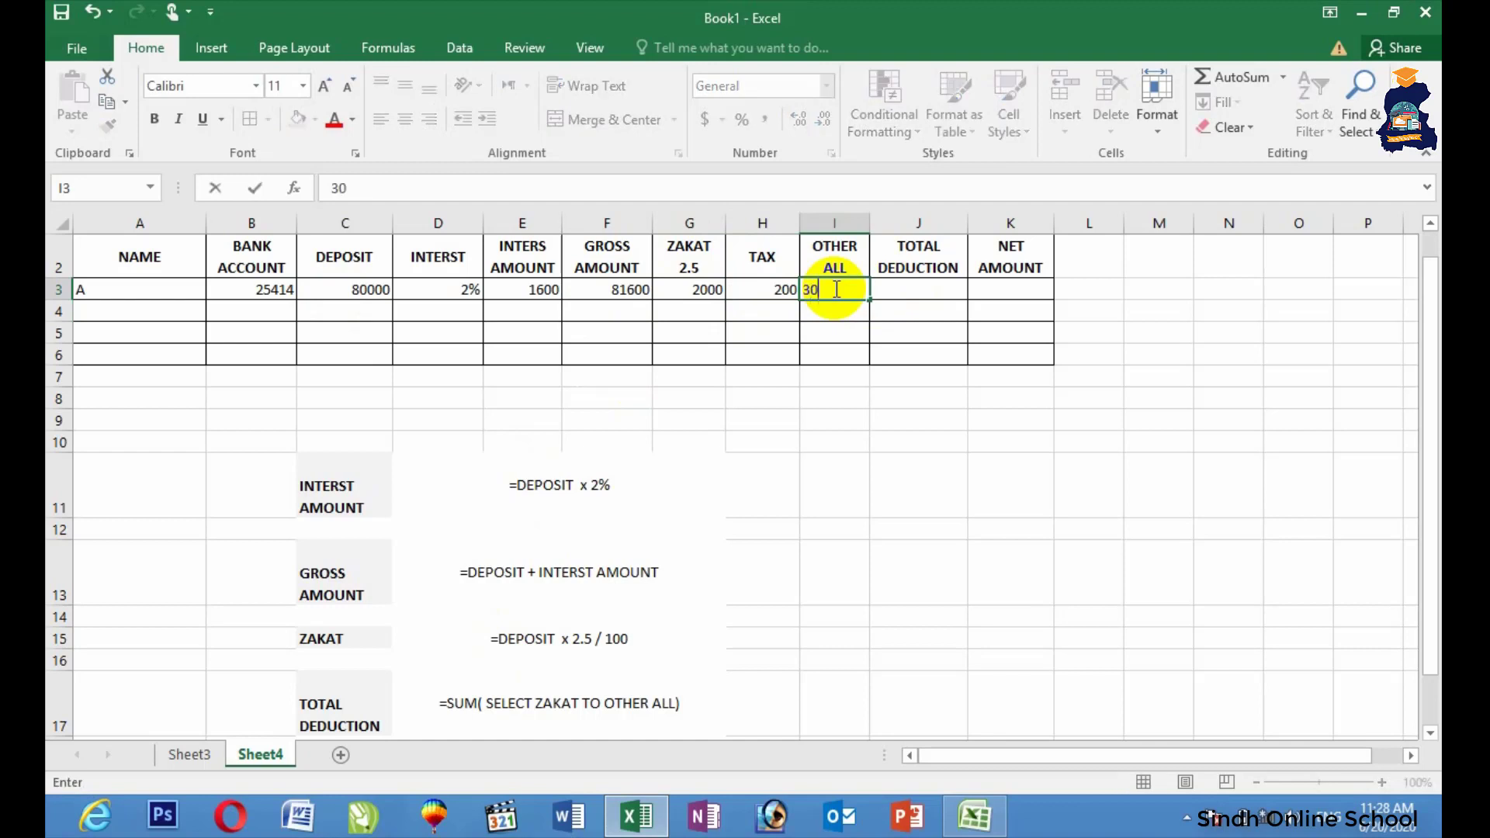
- Calculate the total deduction in J3 by summing zakat through other all with =SUM(G3:I3)
left_click(916, 288)
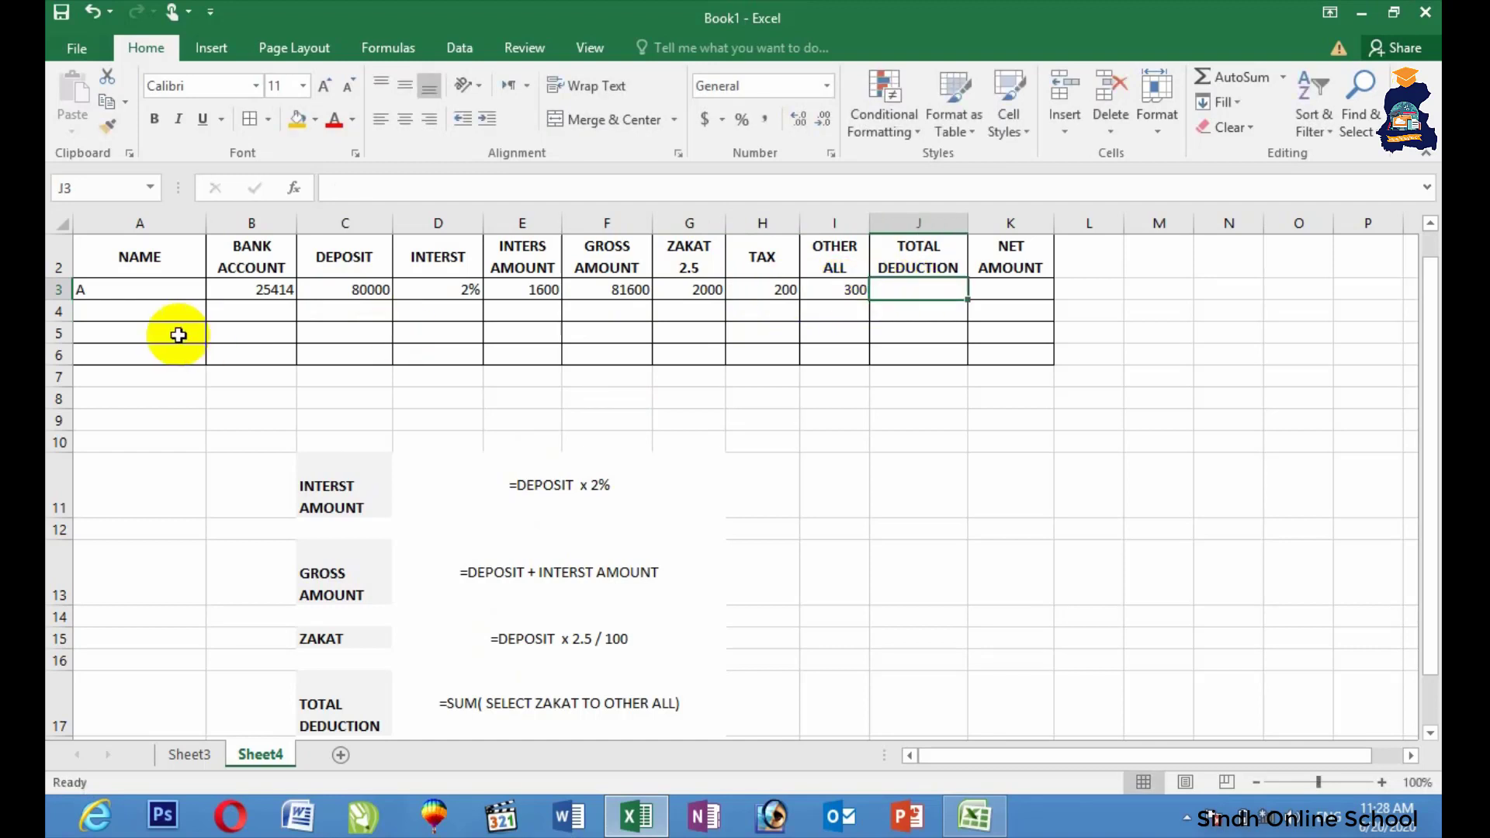
type("=")
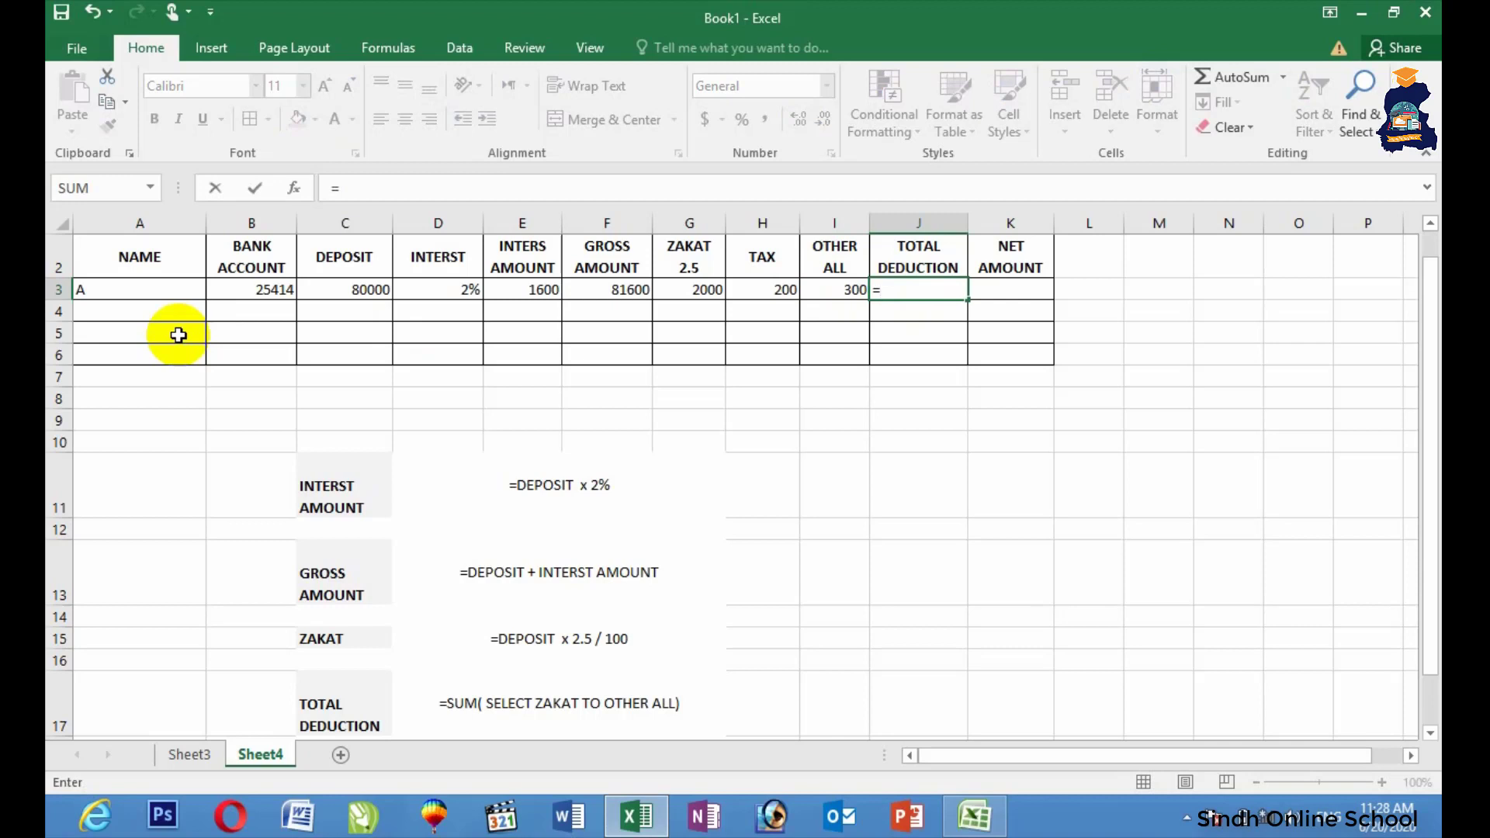
type("SUM(")
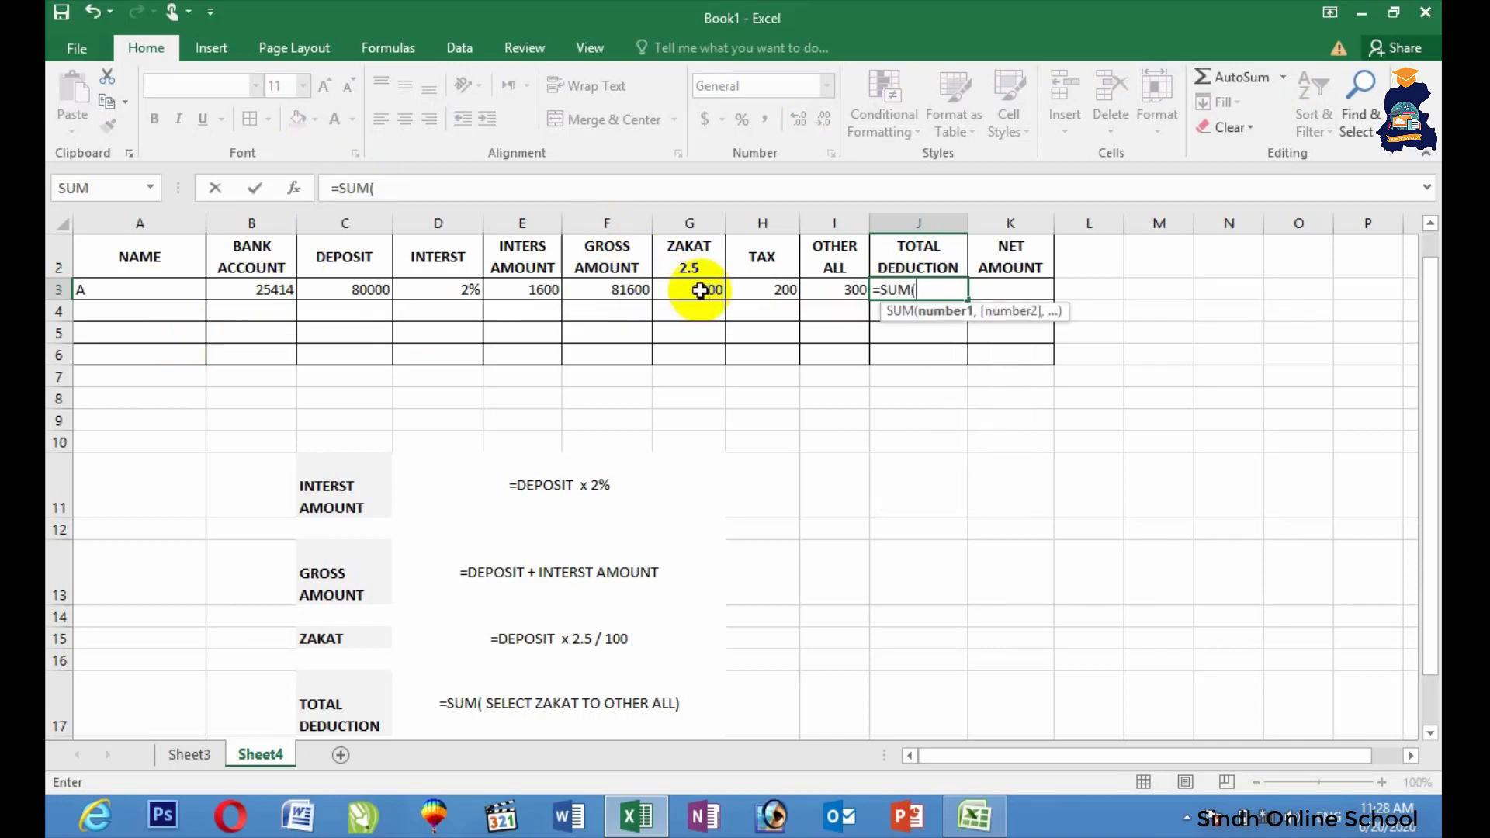
left_click_drag(700, 290, 809, 290)
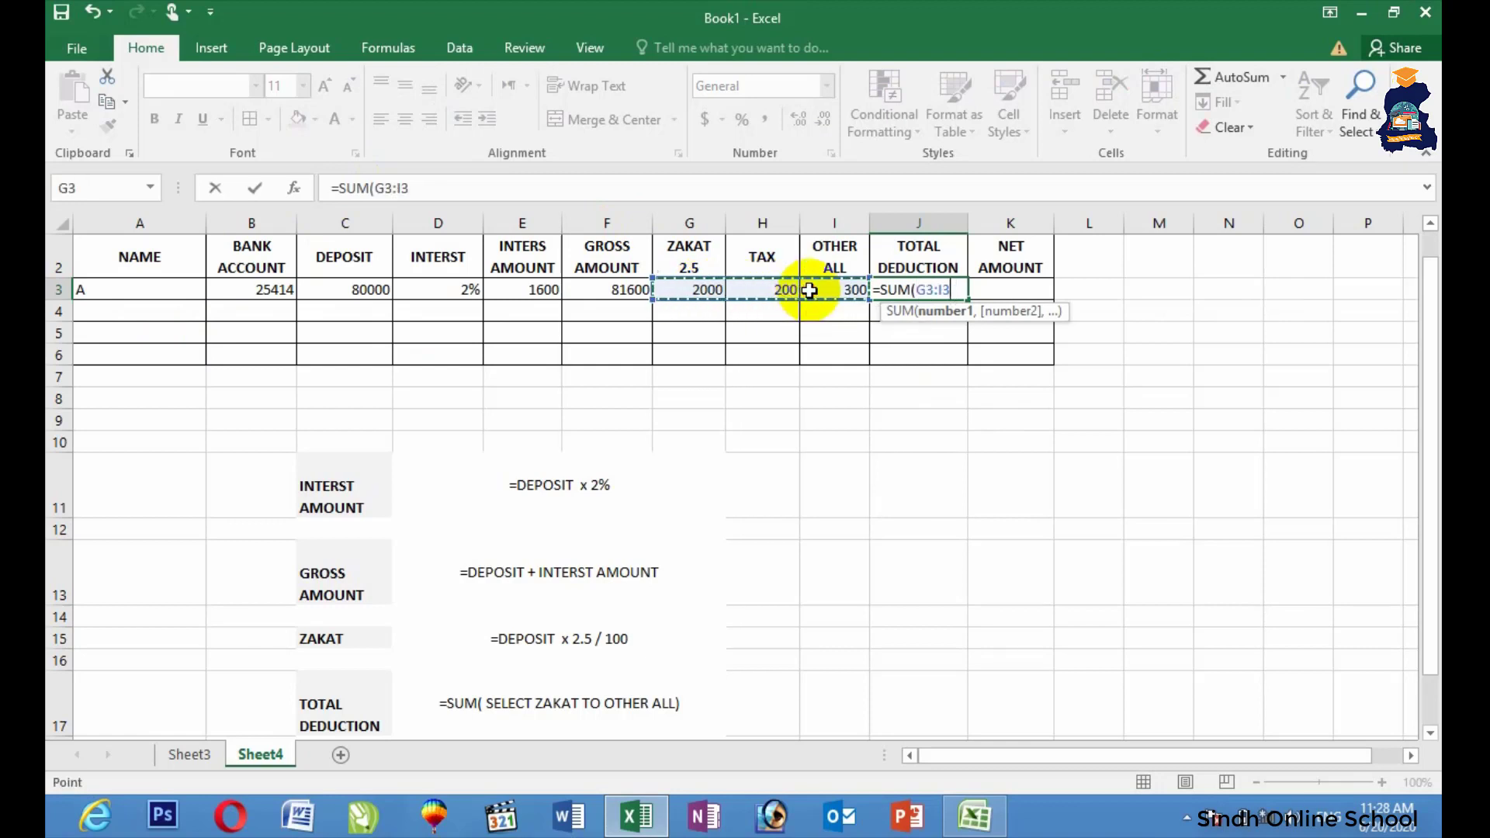
key("Return")
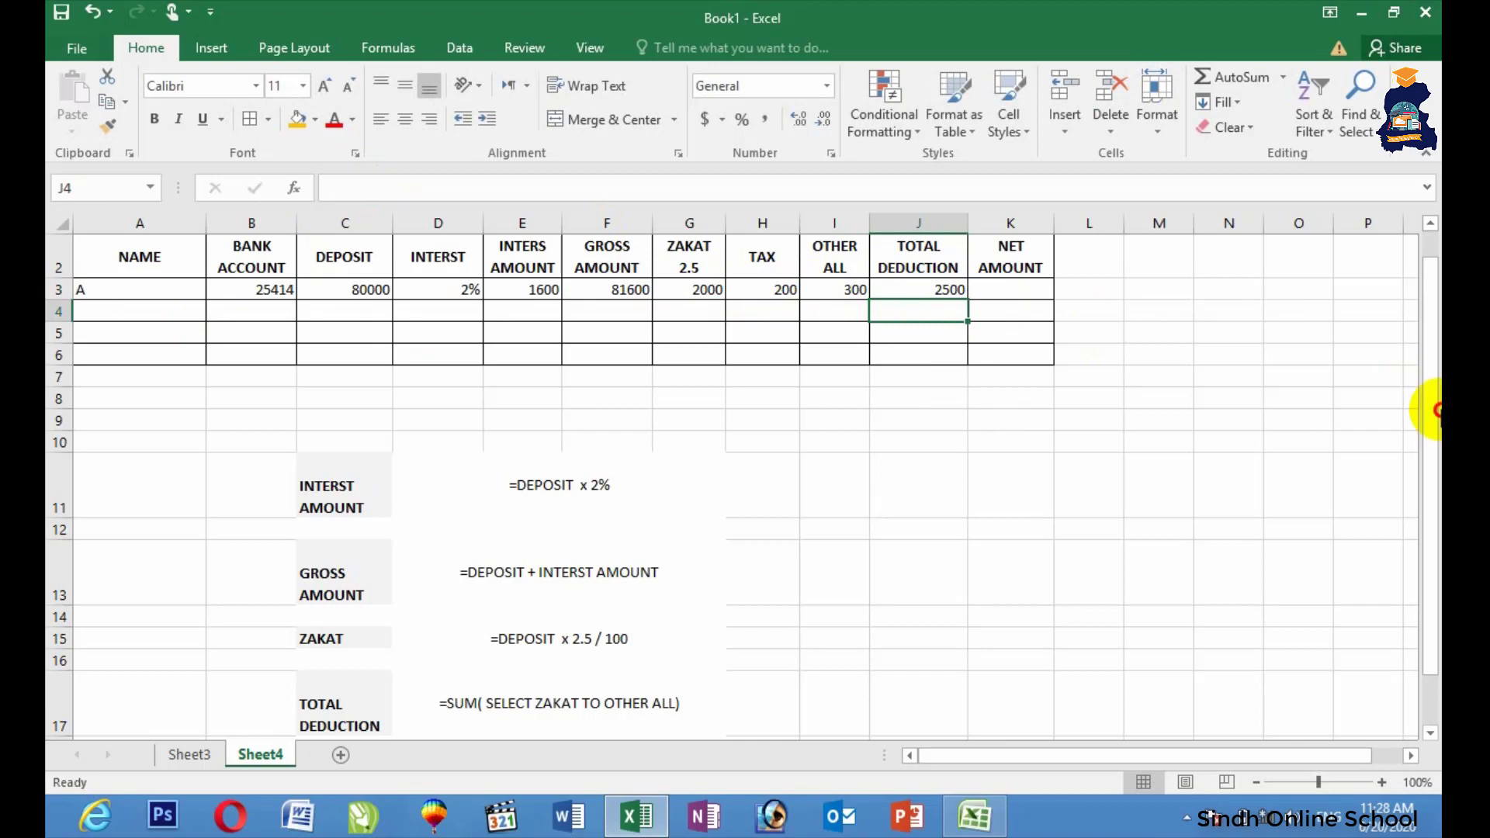
- Calculate the net amount in K3 by subtracting the total deduction from the gross amount with =F3-J3
left_click_drag(1436, 437, 1108, 285)
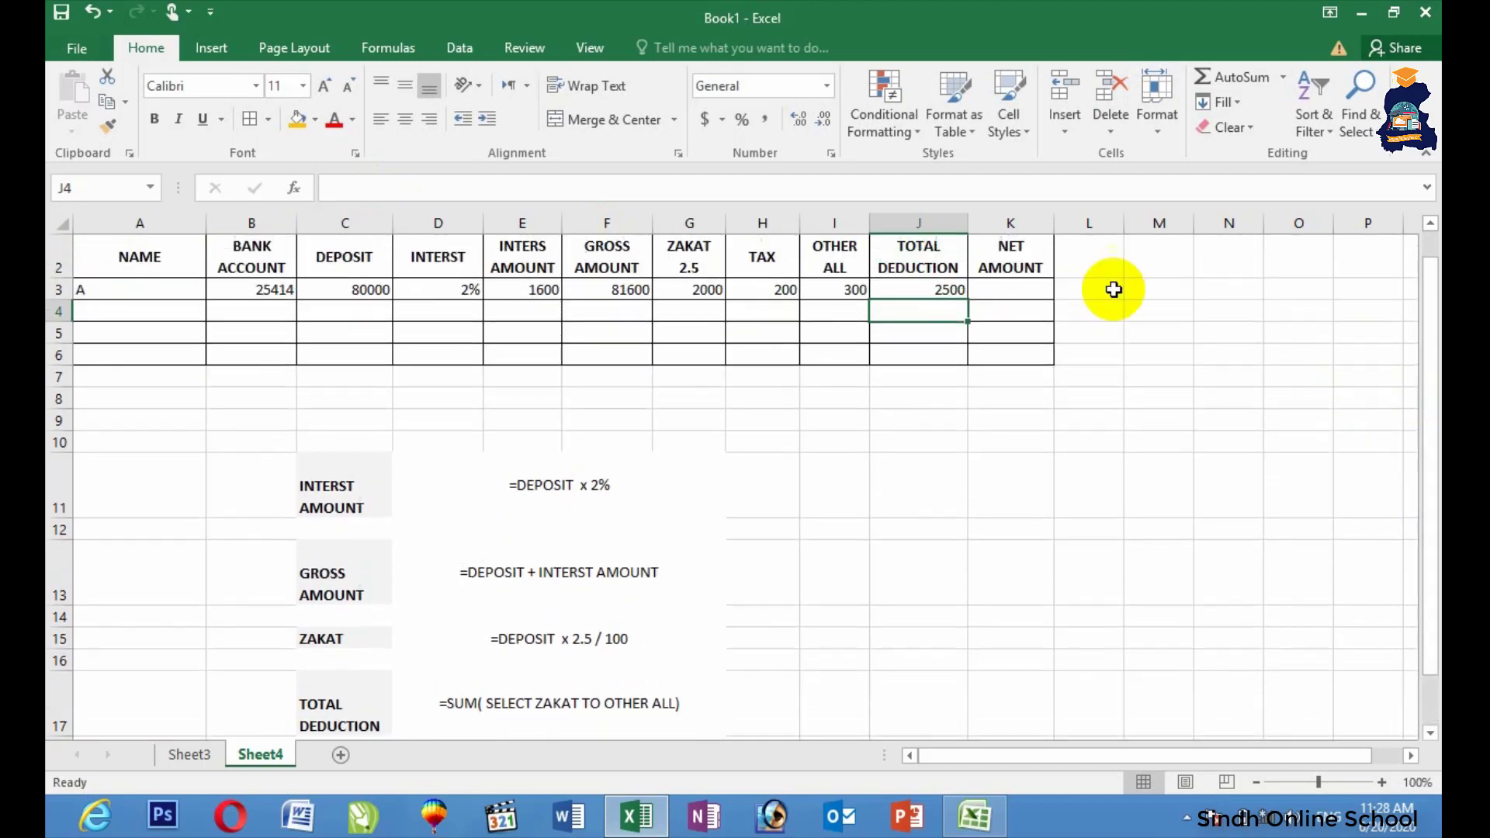
left_click(1025, 284)
type("=")
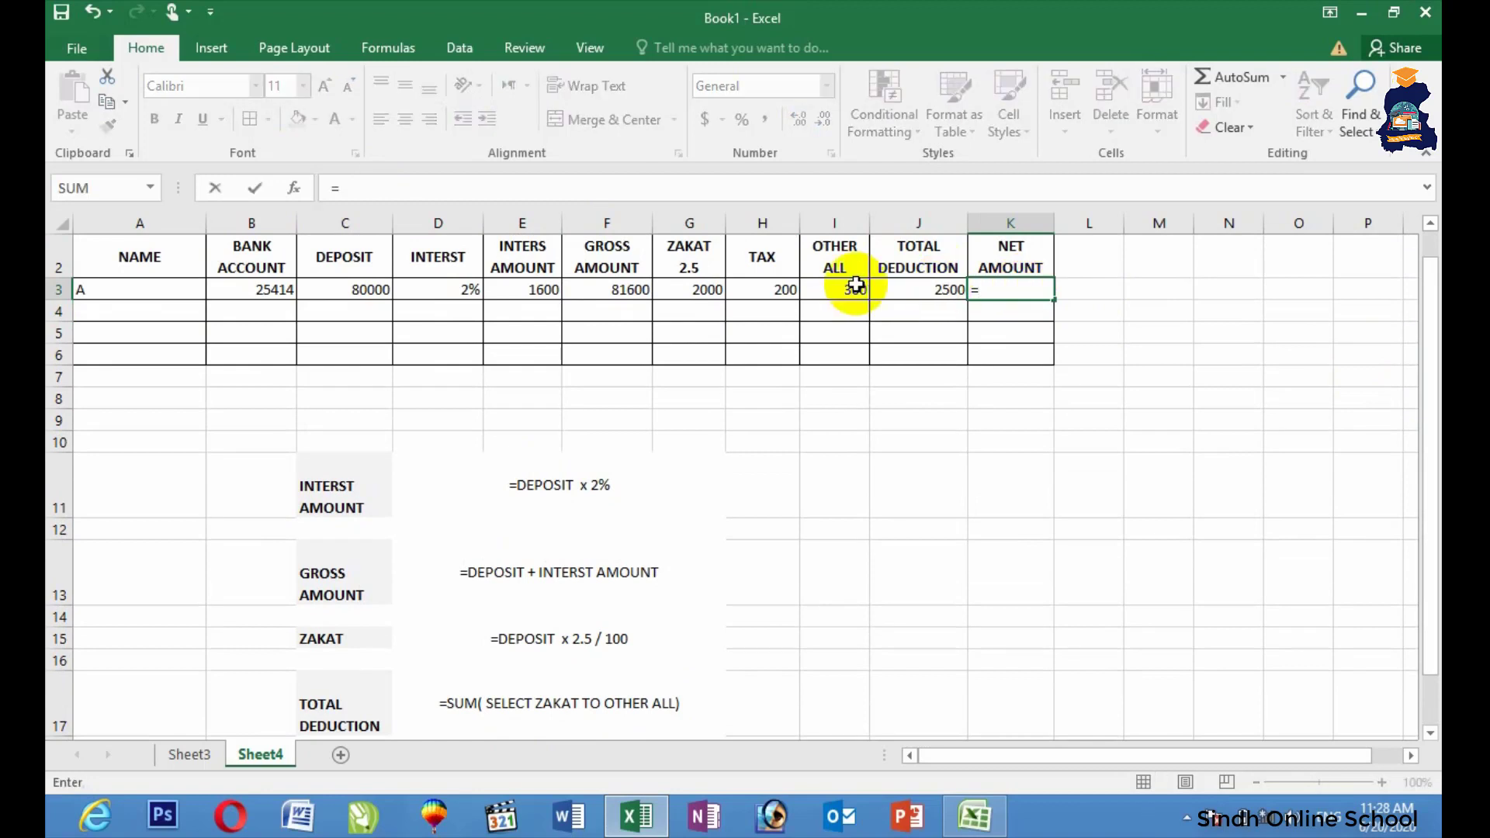
left_click(621, 295)
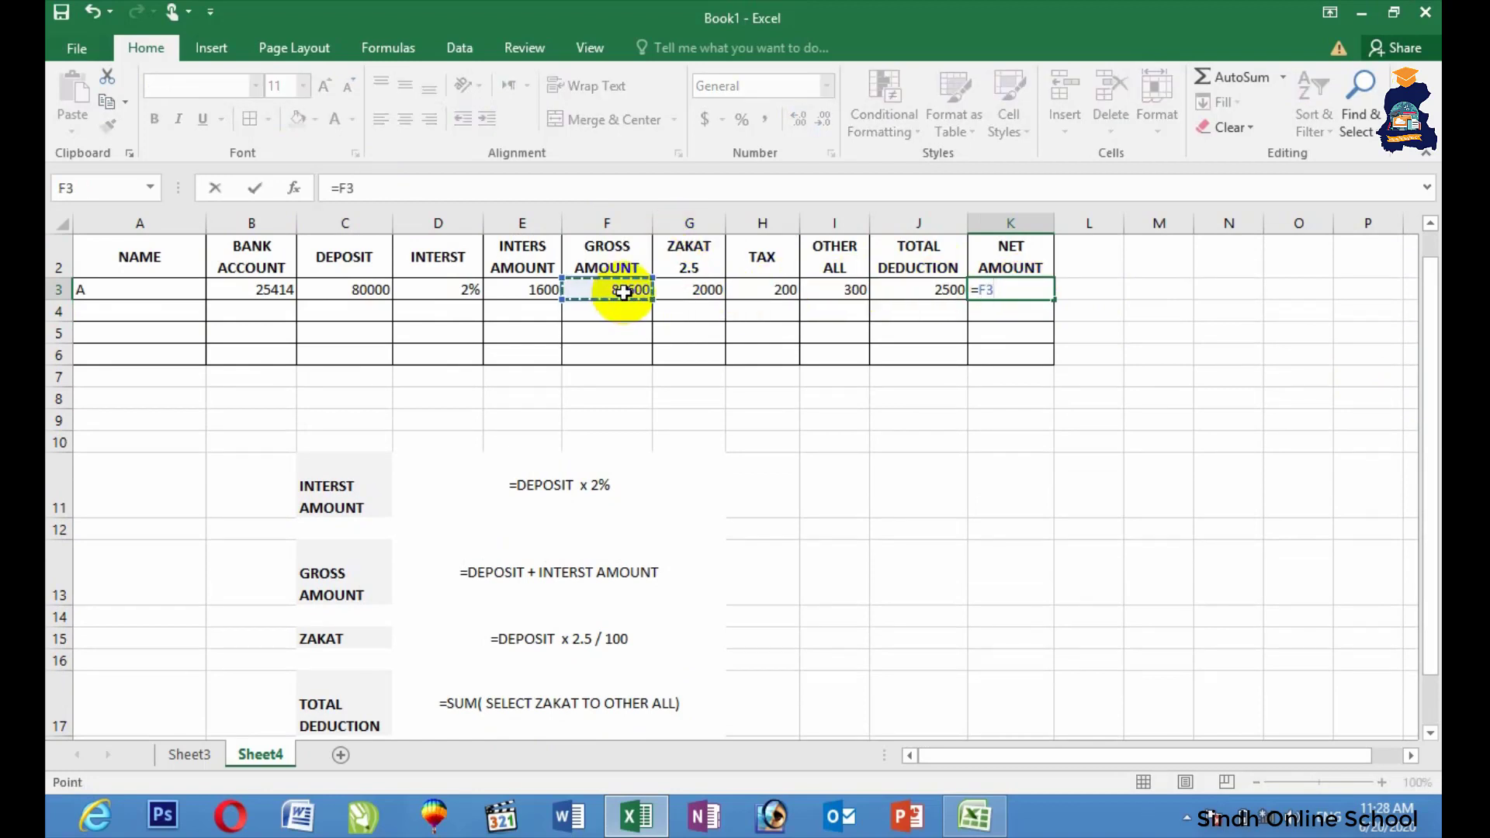
type("-")
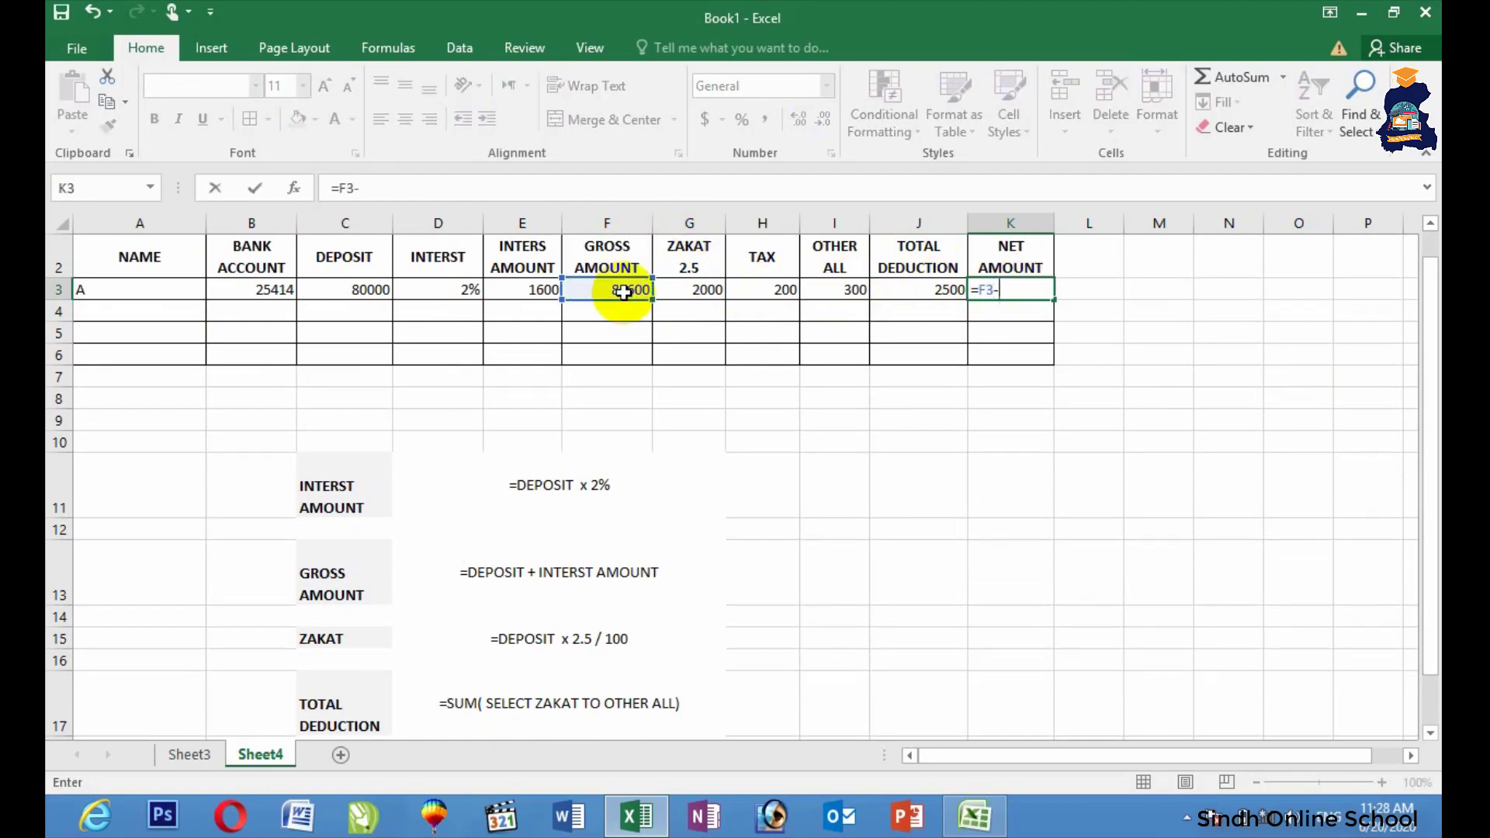
left_click(912, 291)
key("Return")
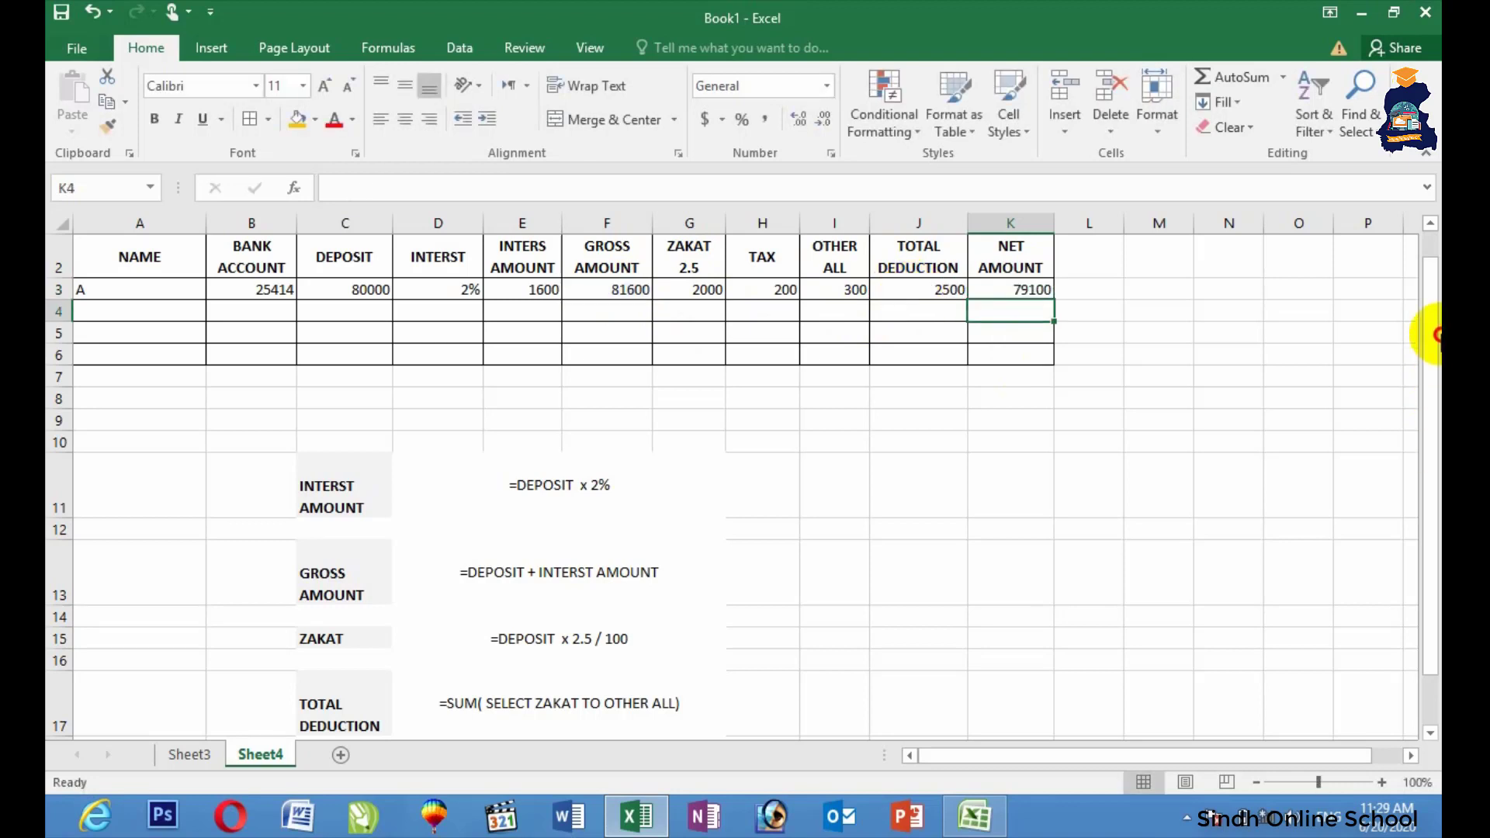
left_click_drag(1436, 386, 1434, 323)
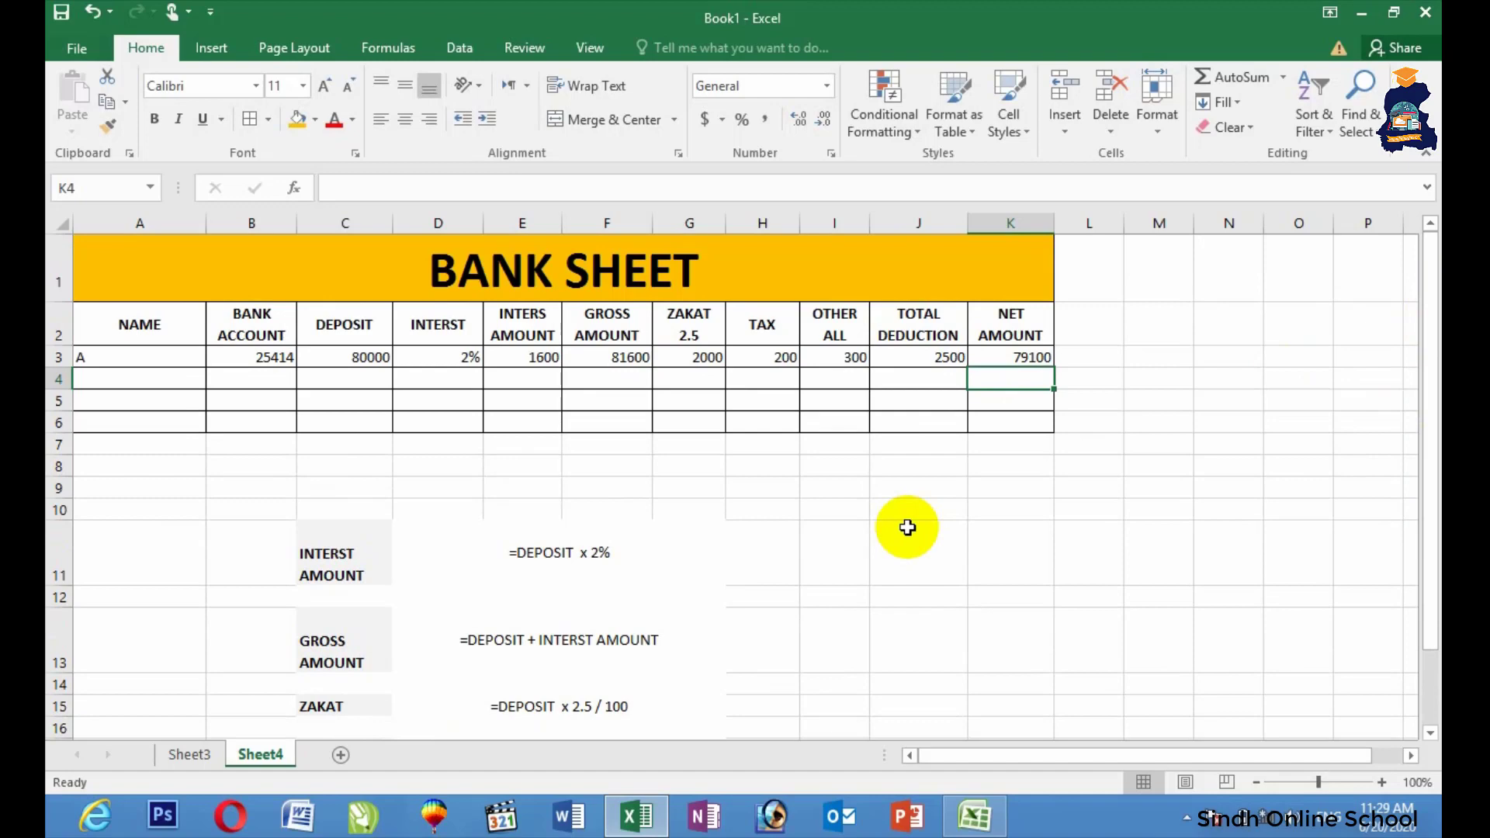